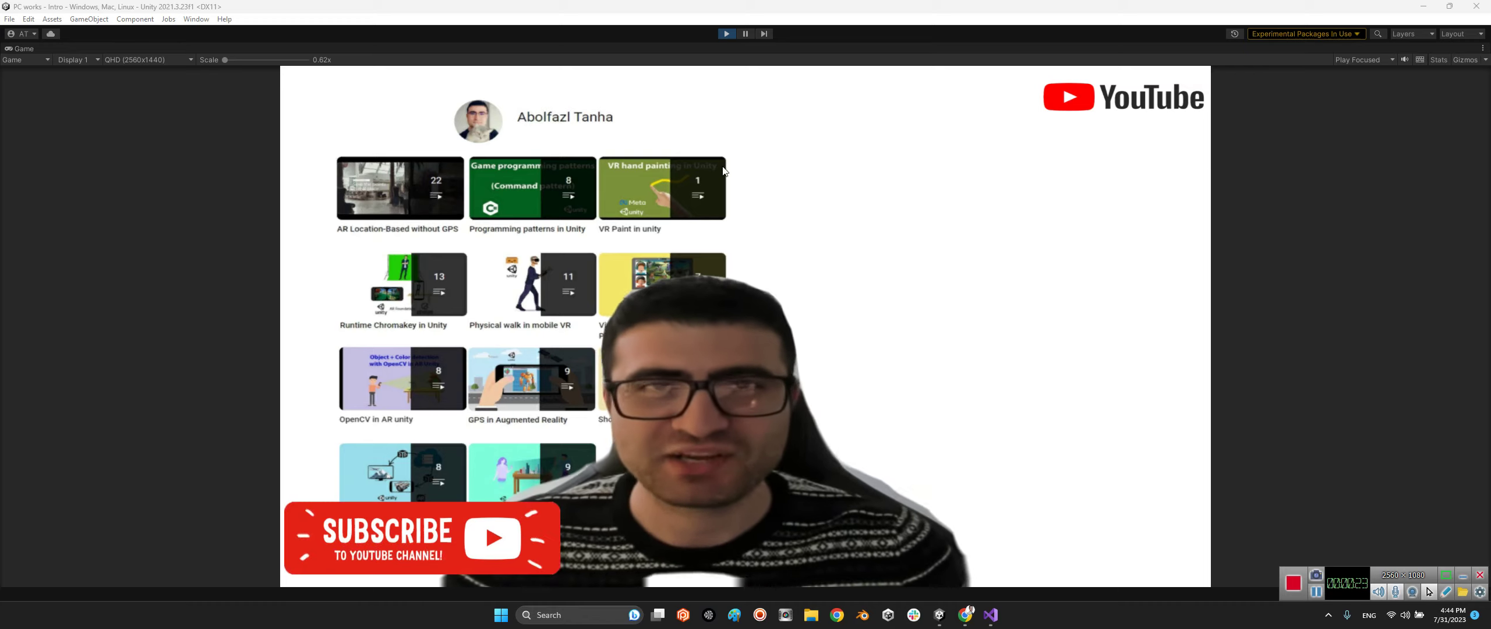
- Stop the running intro scene and bring up the FancyScrollView GitHub page in Chrome
left_click(726, 33)
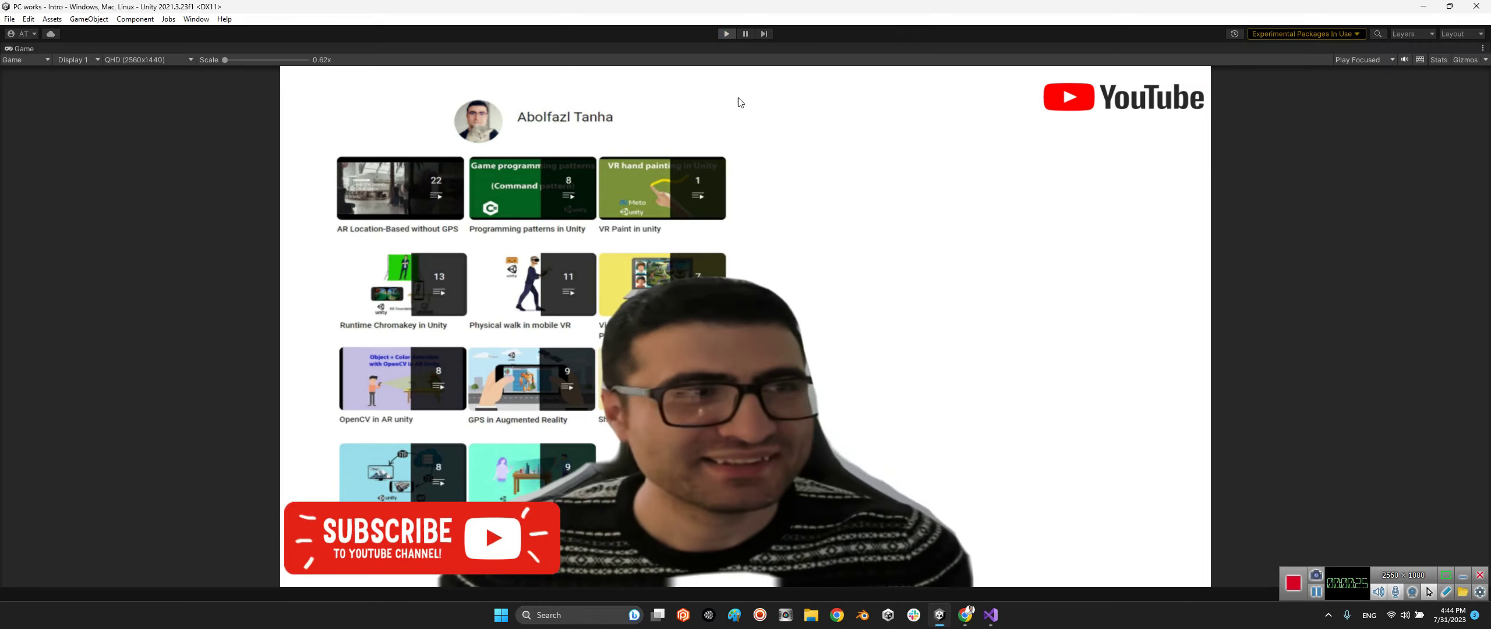
left_click(965, 615)
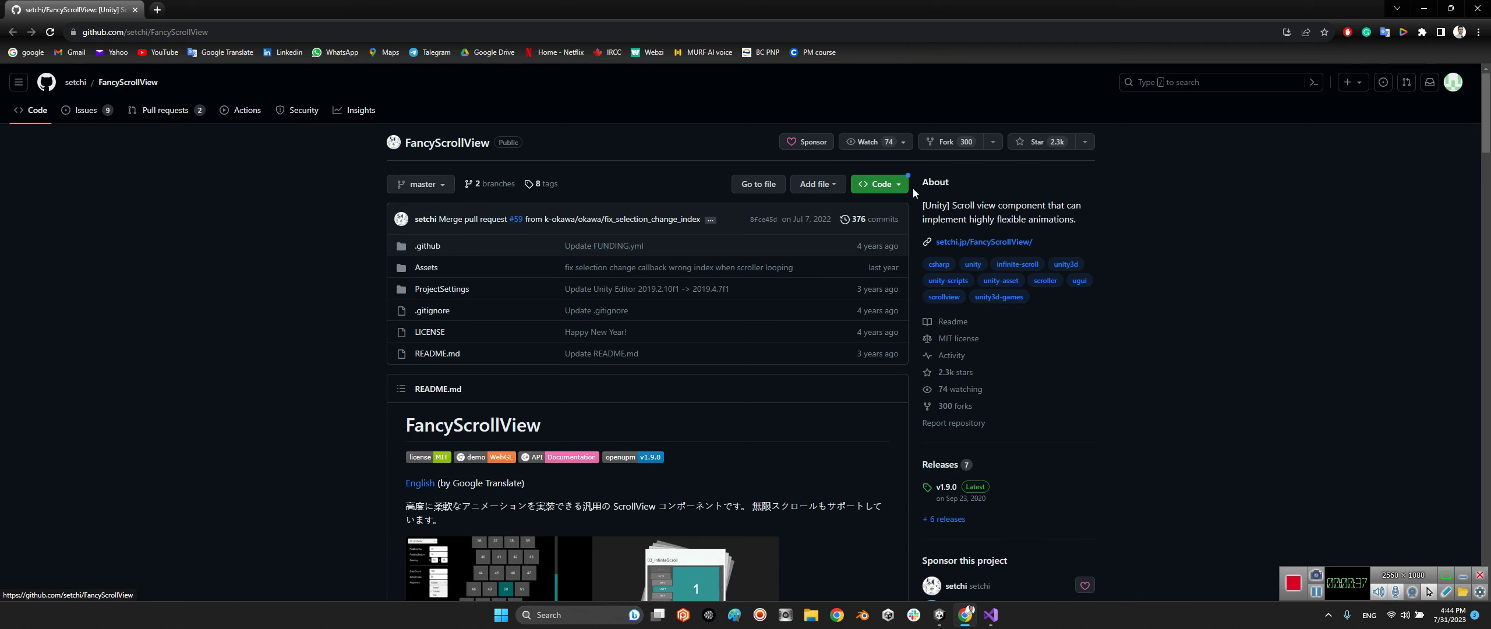
- Check the Code dropdown's Download ZIP option, then browse the repository's Assets folder
left_click(879, 184)
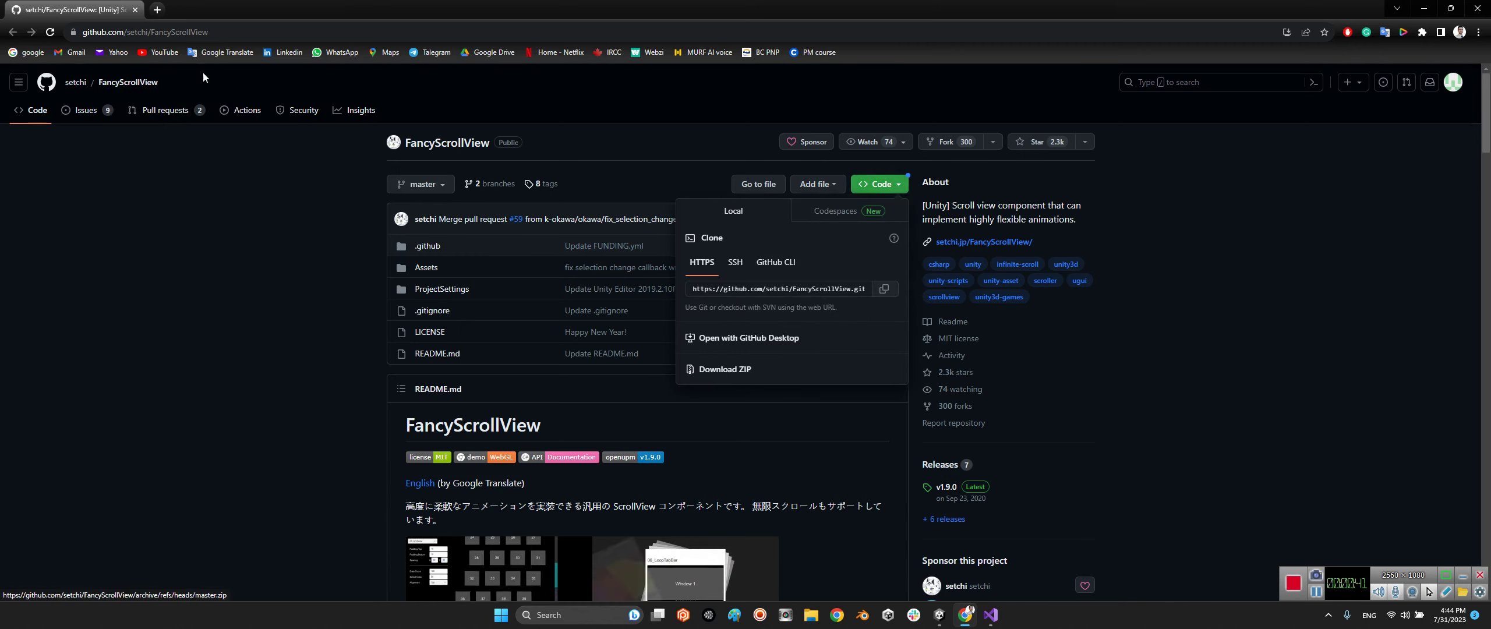
left_click(187, 38)
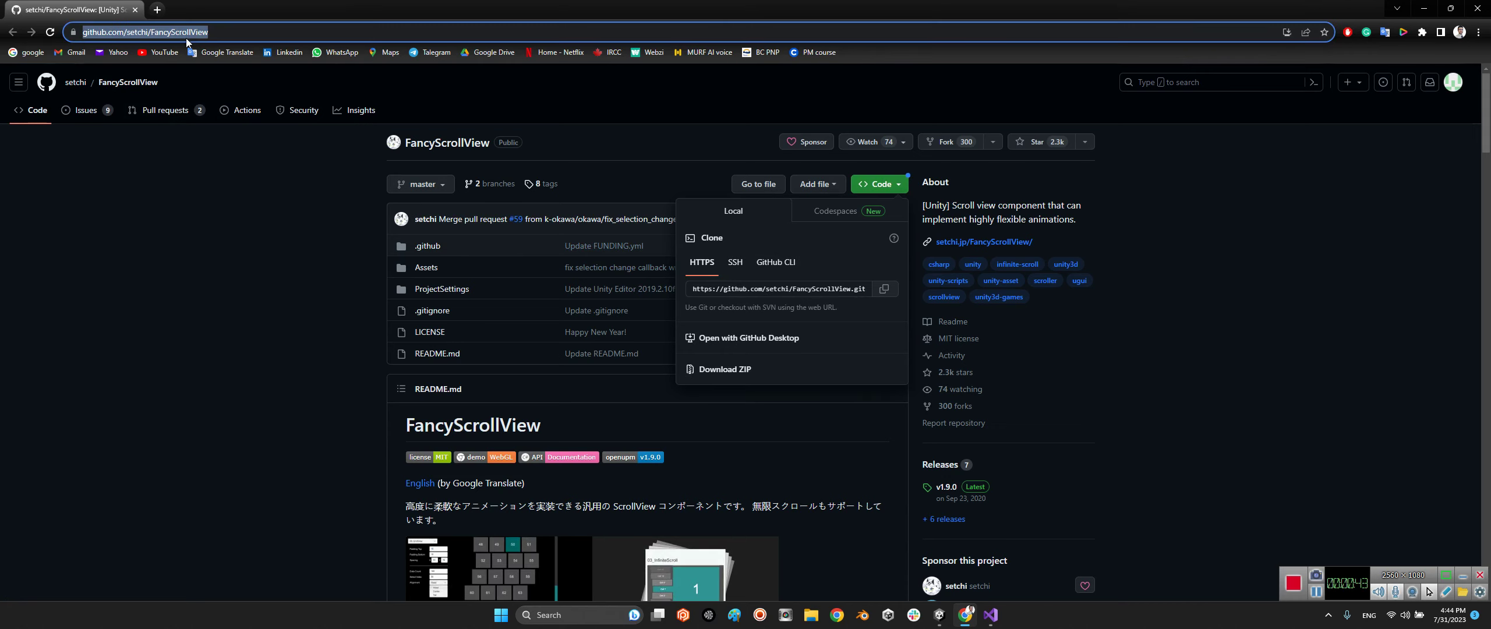
left_click(401, 281)
left_click(437, 269)
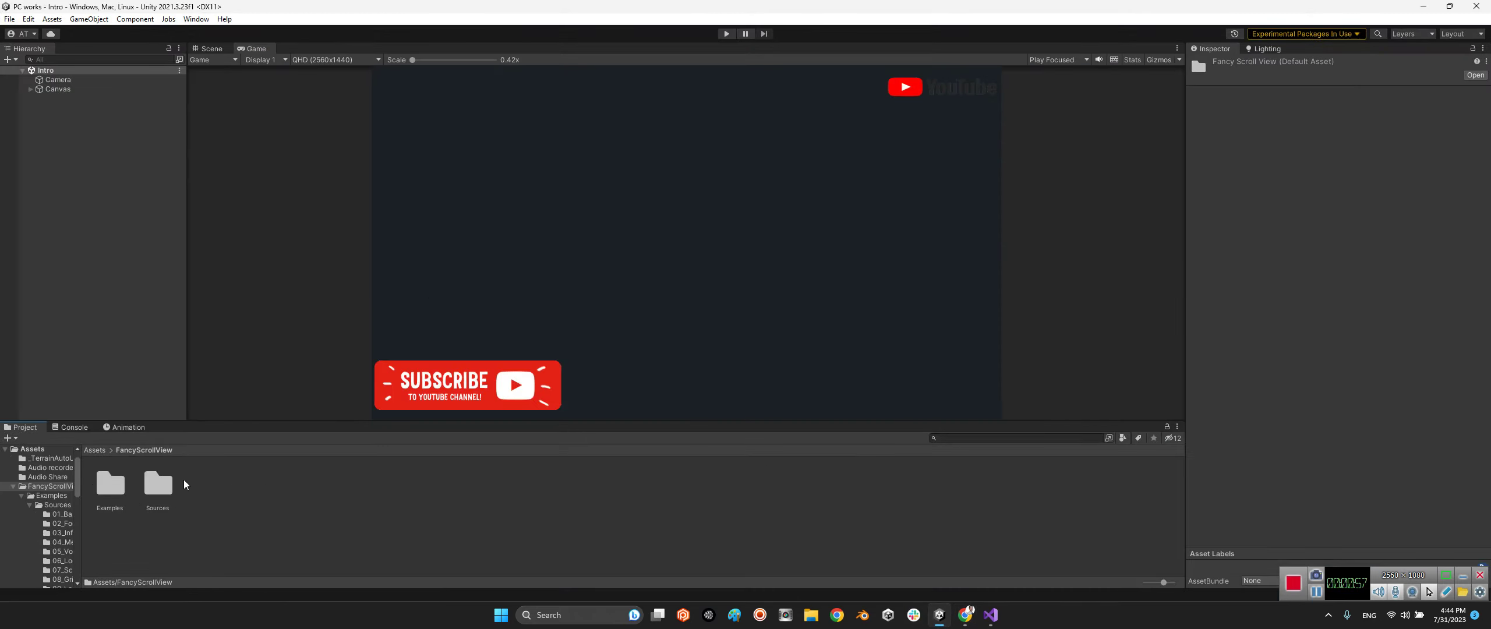
- Open the 01_Basic scene from the Examples folder and start play mode
double_click(102, 488)
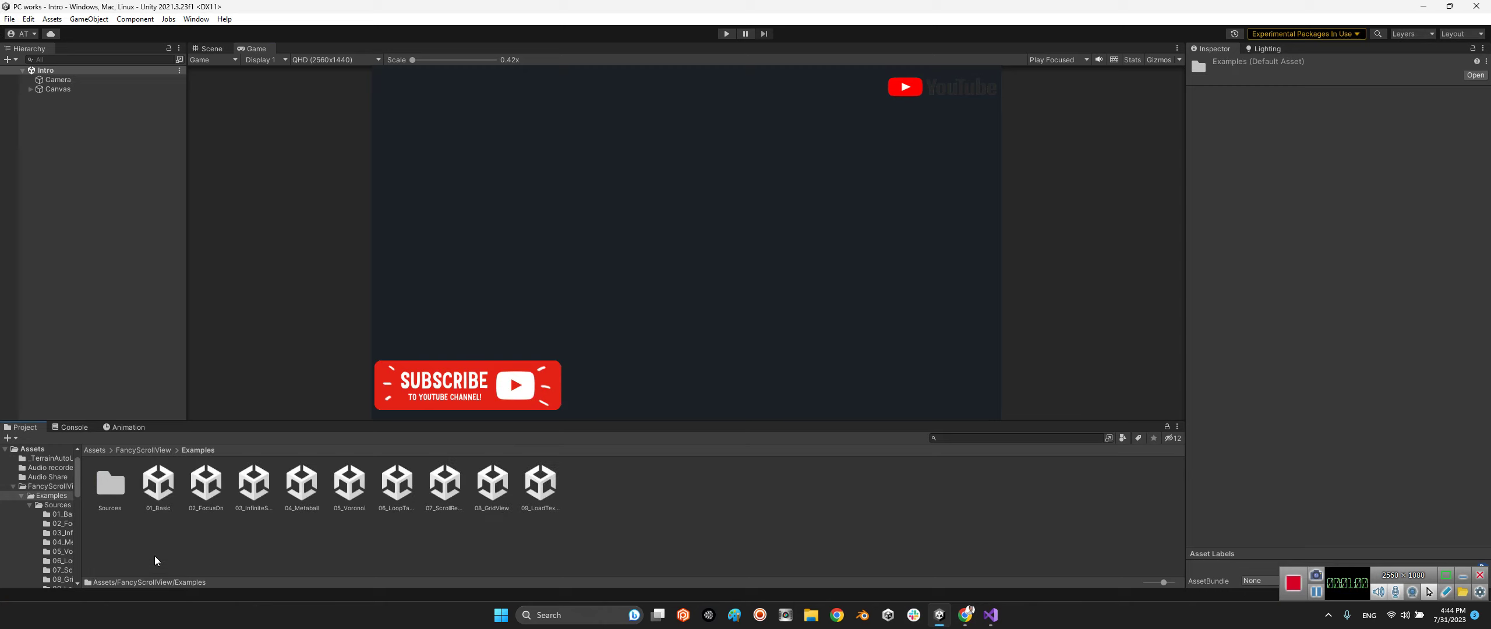
double_click(158, 482)
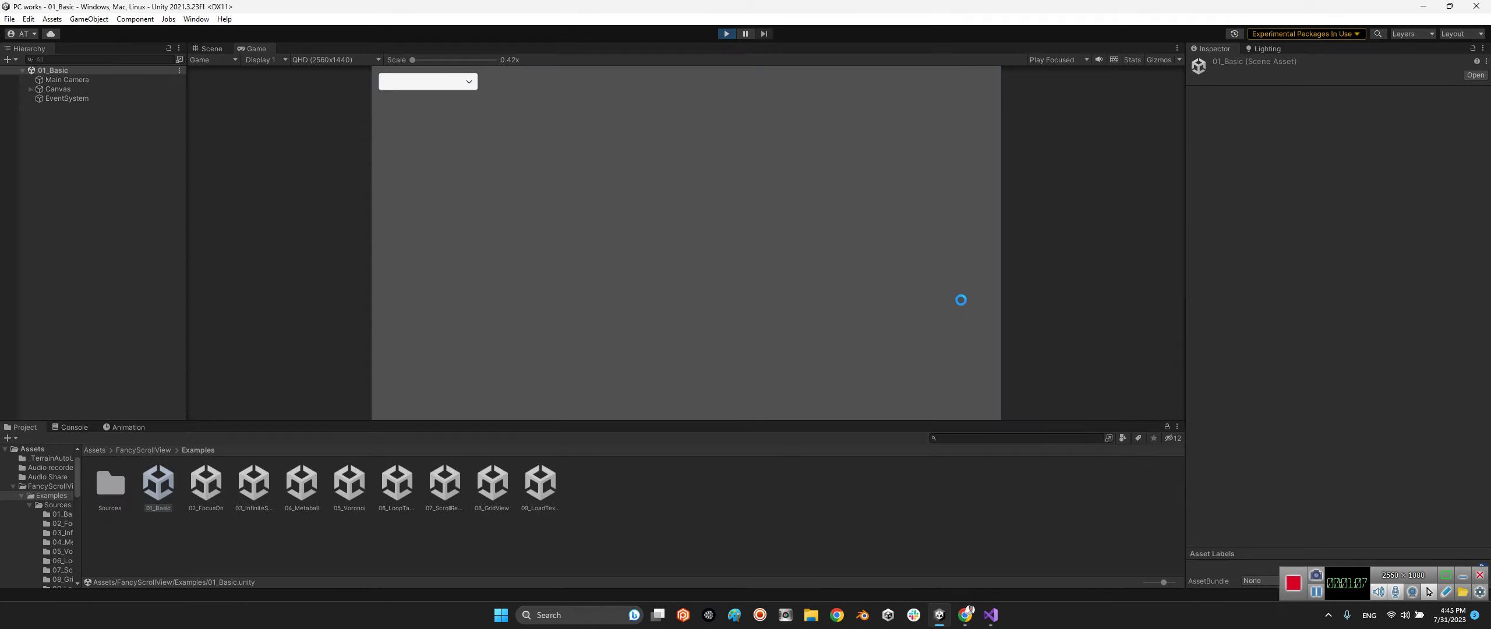
left_click(725, 34)
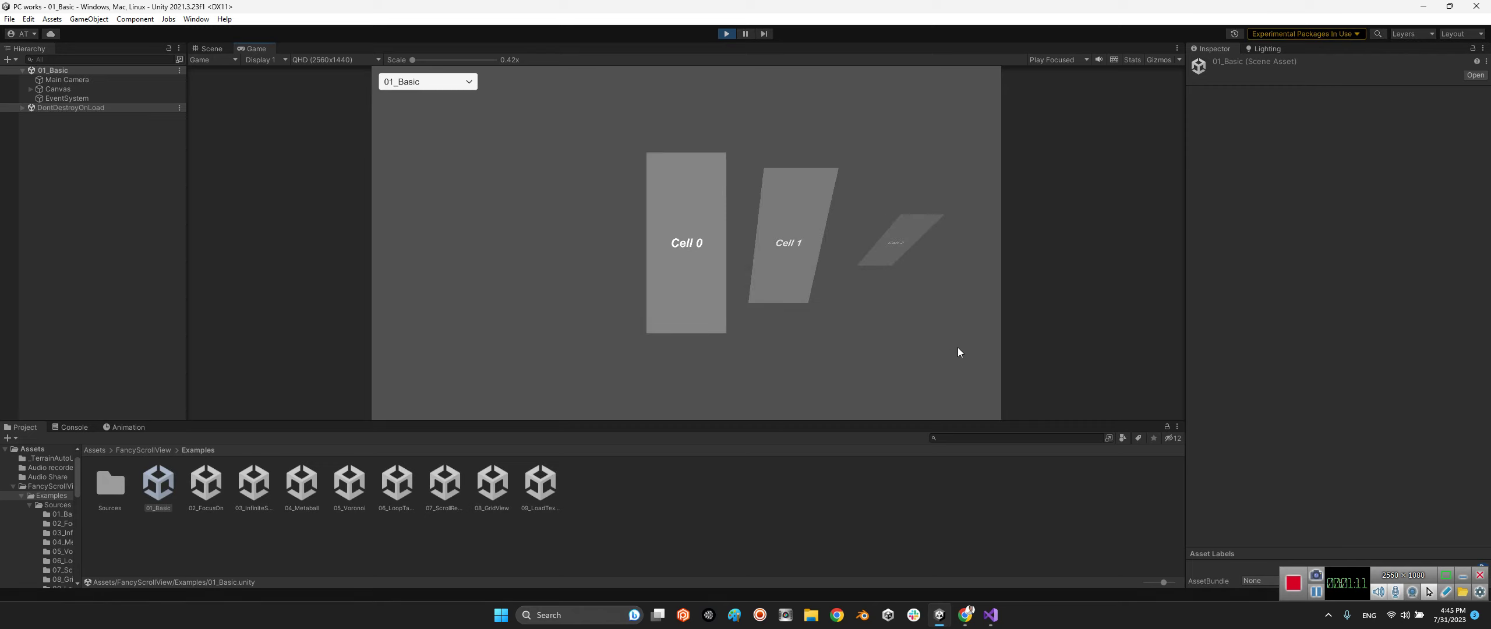
- Drag the carousel toward later cells, back to Cell 0, then to the middle cells
left_click_drag(949, 359, 669, 351)
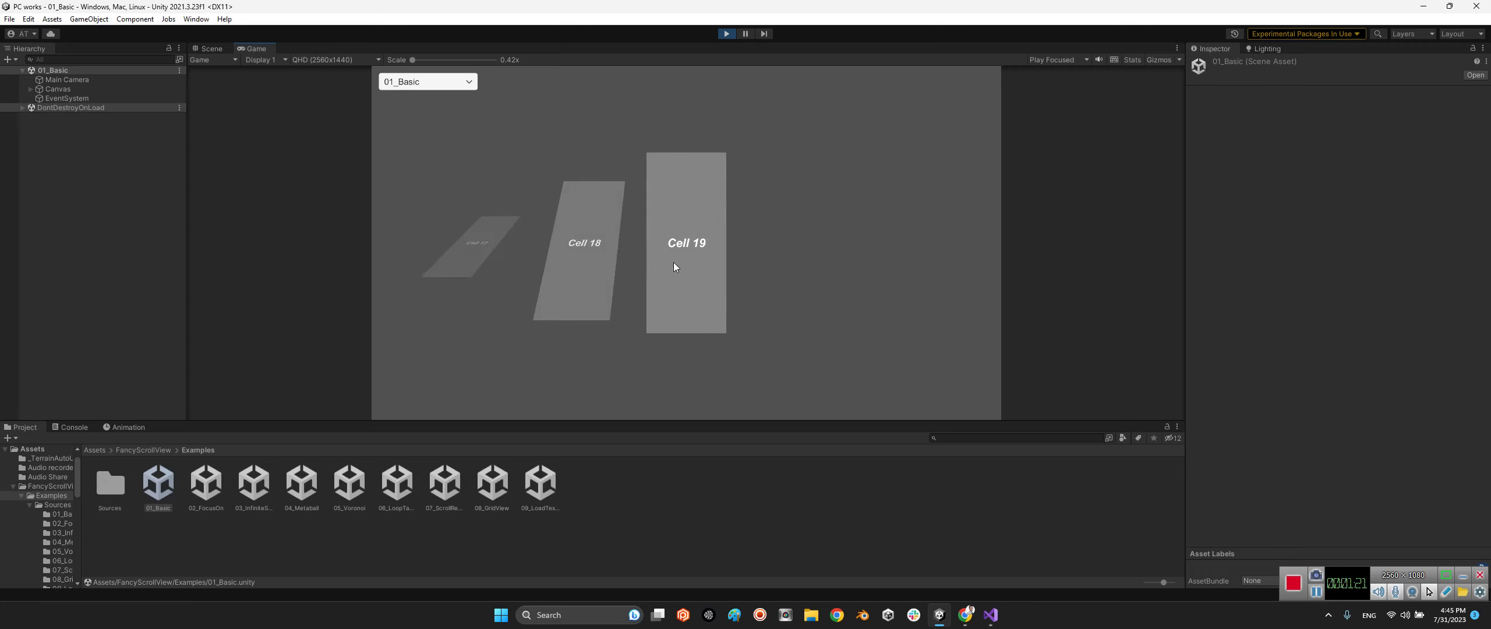
left_click_drag(574, 304, 1006, 310)
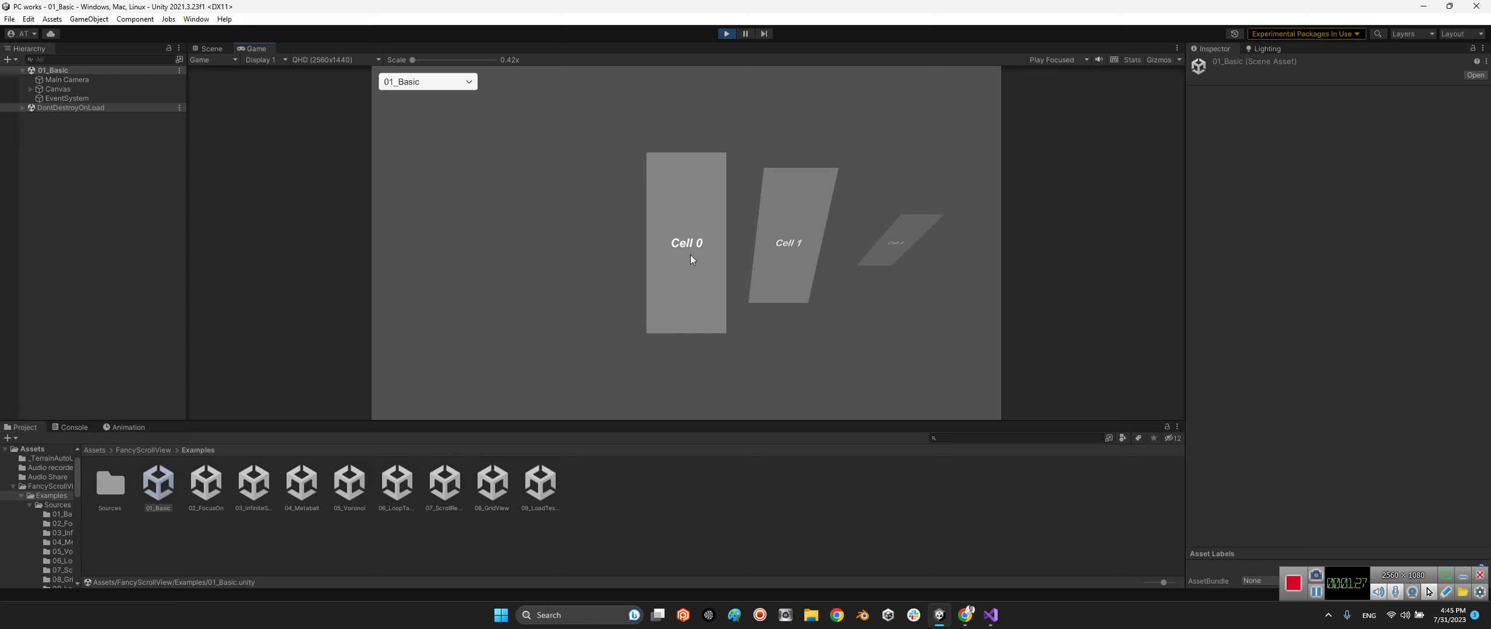
left_click_drag(878, 307, 799, 290)
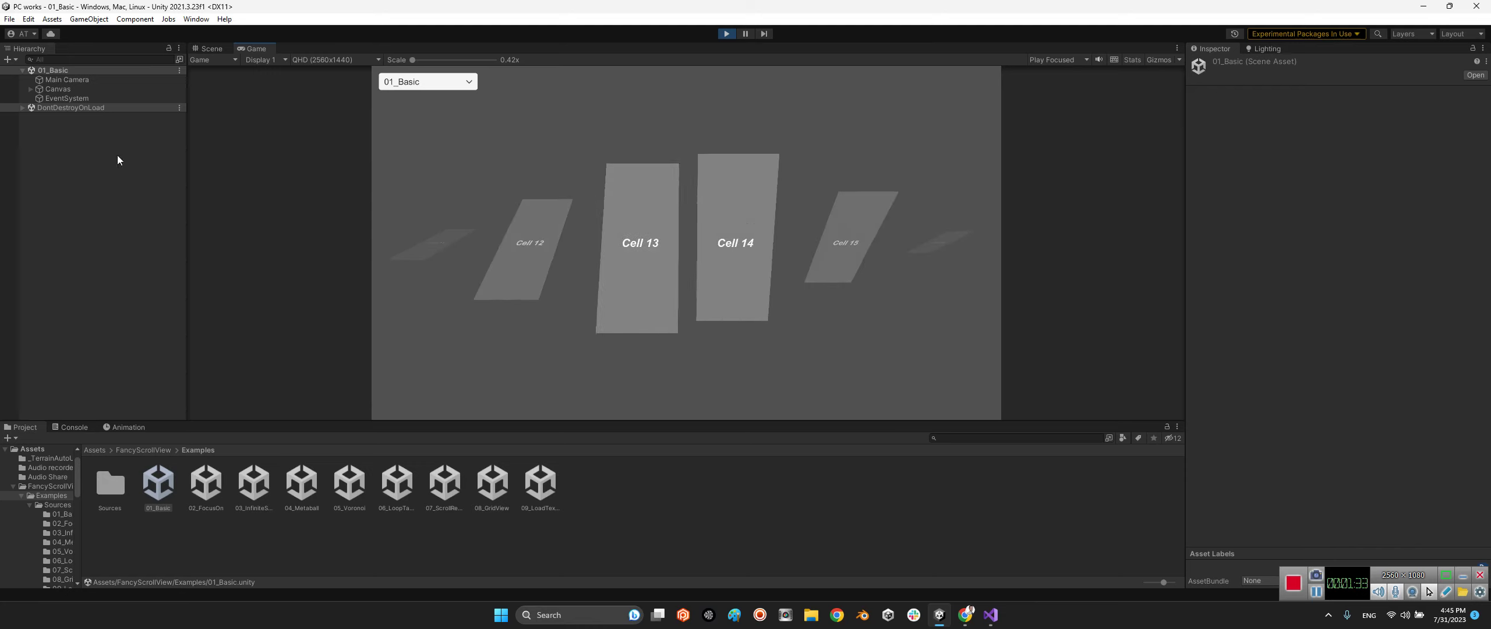
- Expand Canvas > ScrollView > Content and inspect the generated Cell(Clone) objects
left_click(31, 89)
left_click(38, 98)
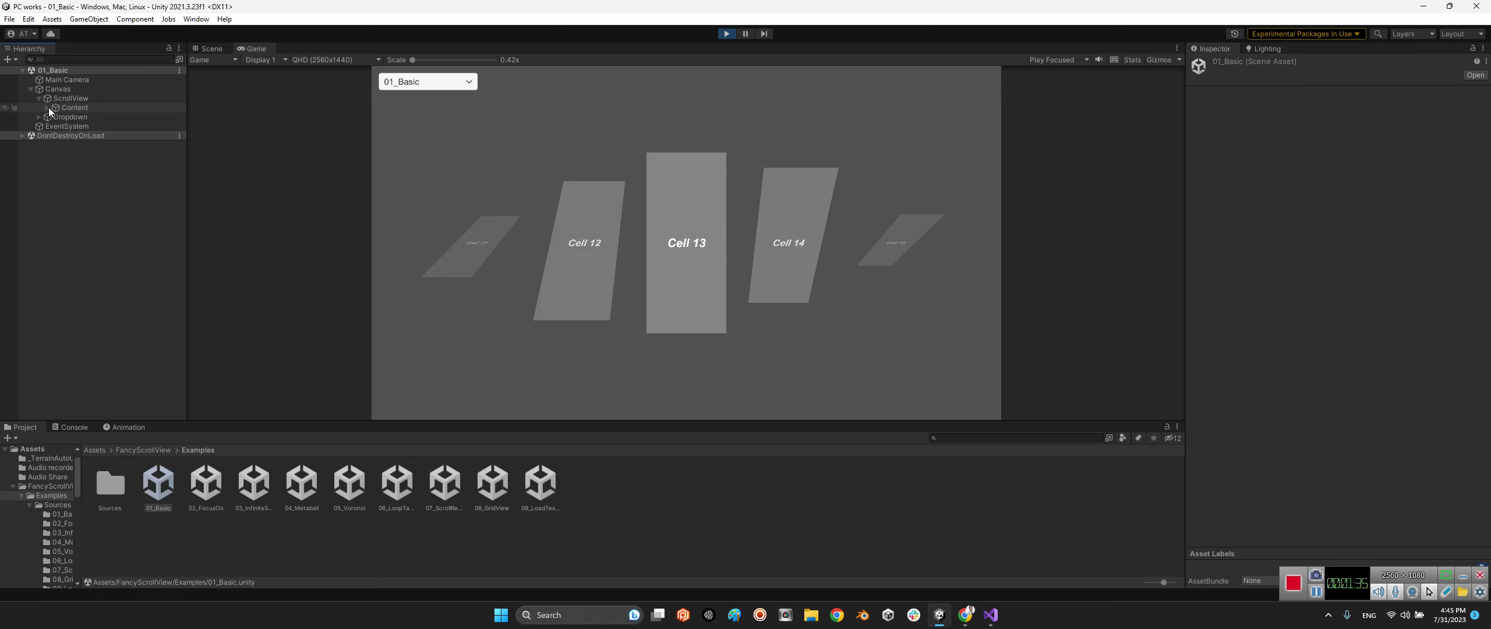
left_click(47, 107)
left_click(65, 154)
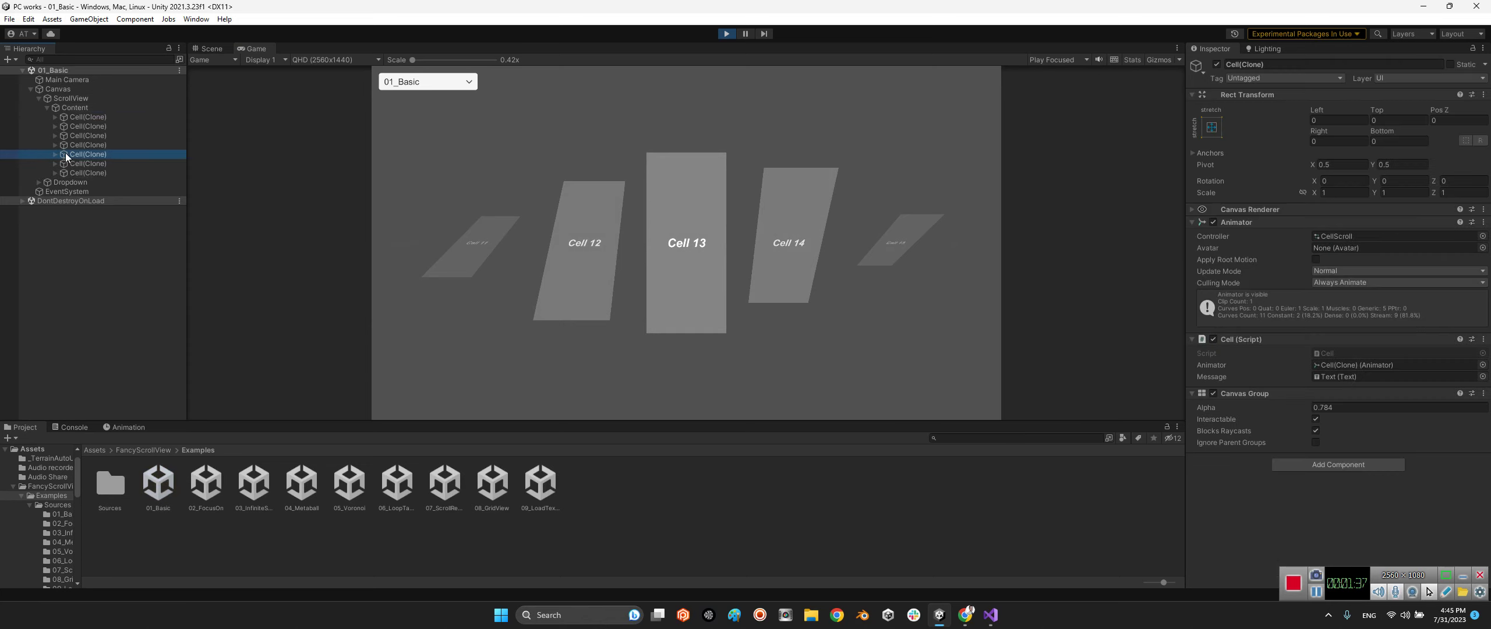
left_click(92, 173)
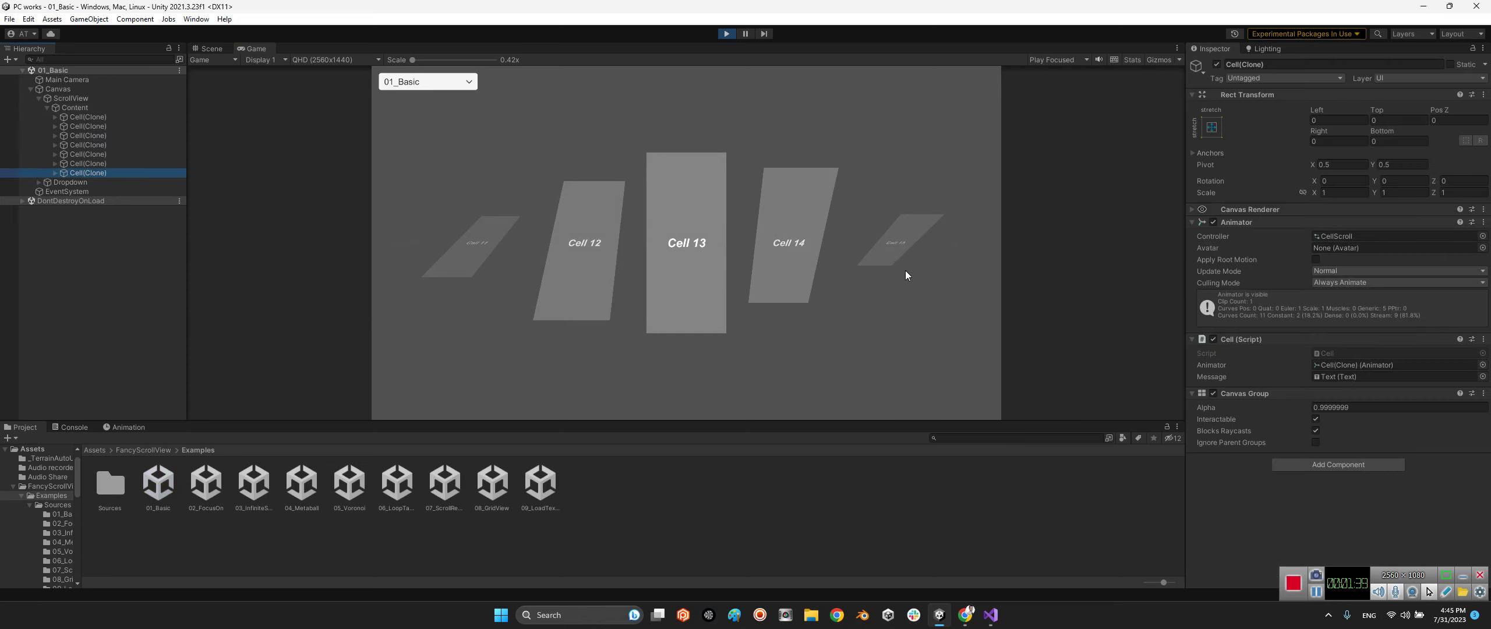
- Drag the running carousel to Cell 4 and back to the first cells
mouse_move(905, 271)
left_mouse_down()
mouse_move(557, 256)
mouse_move(531, 273)
mouse_move(888, 270)
left_mouse_up()
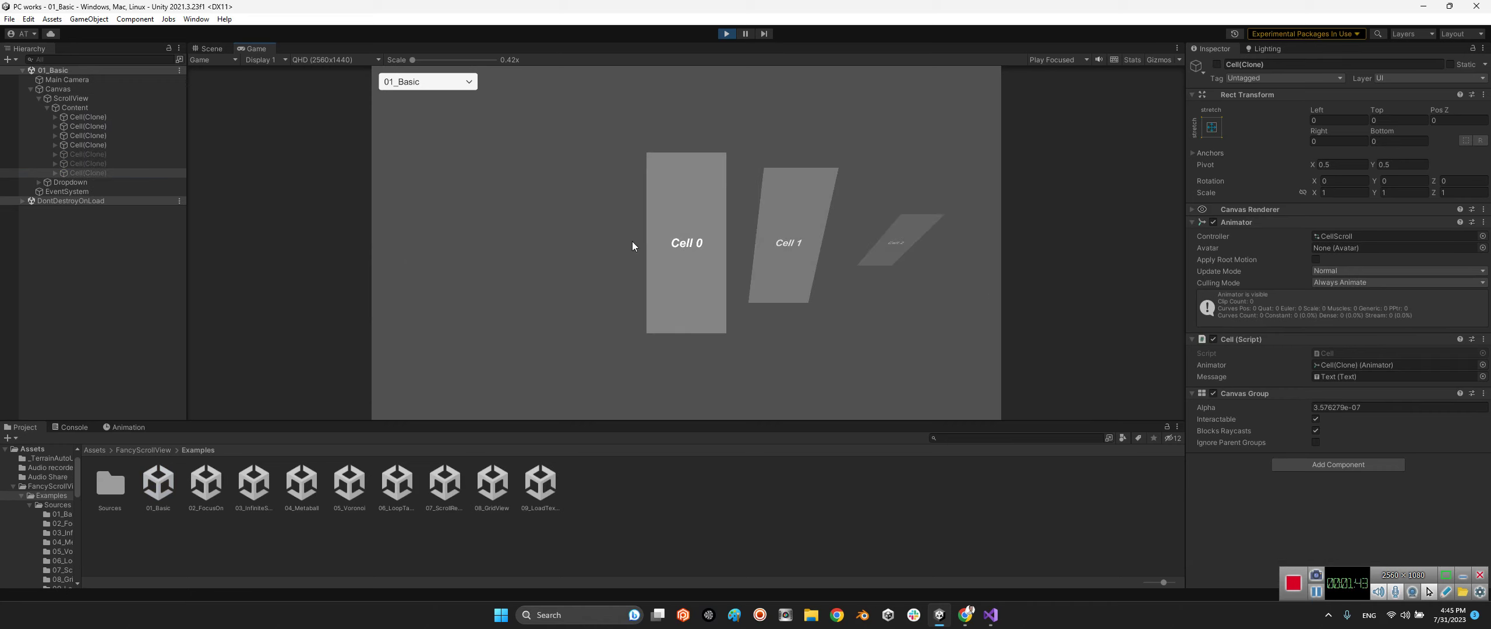
left_click_drag(633, 243, 491, 265)
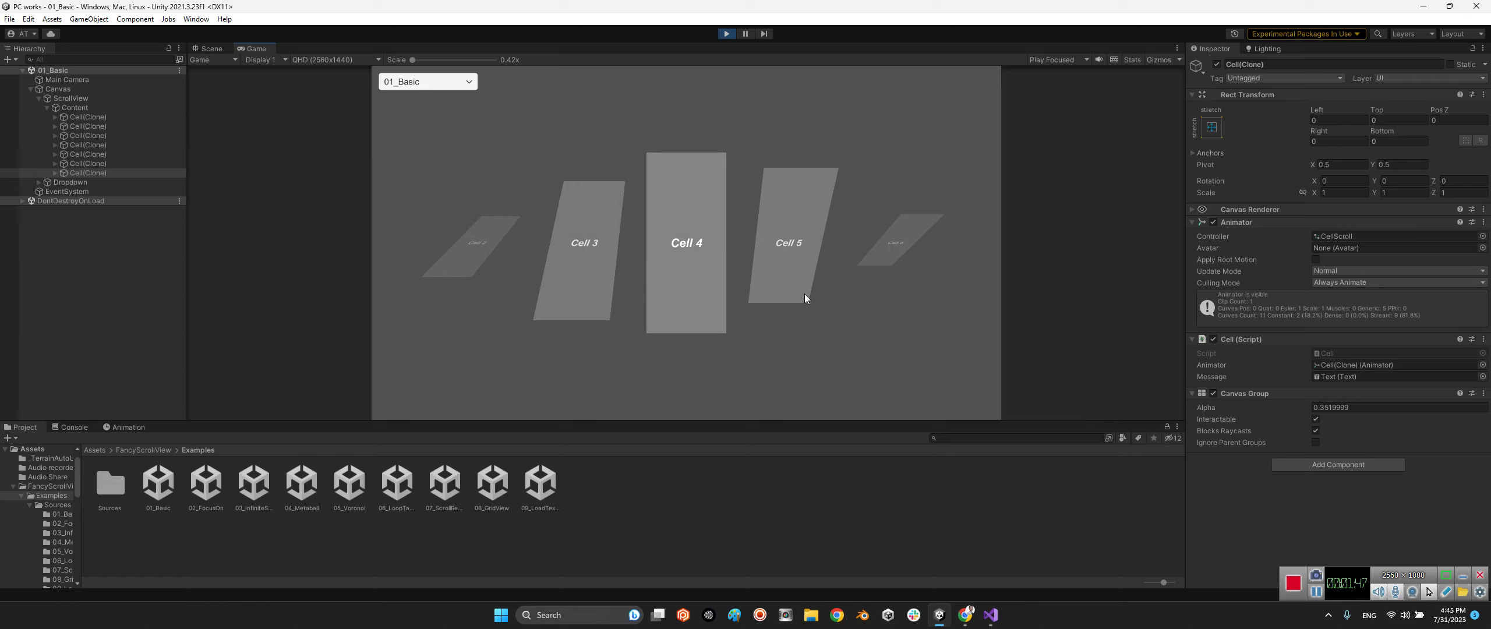
left_click_drag(804, 298, 499, 243)
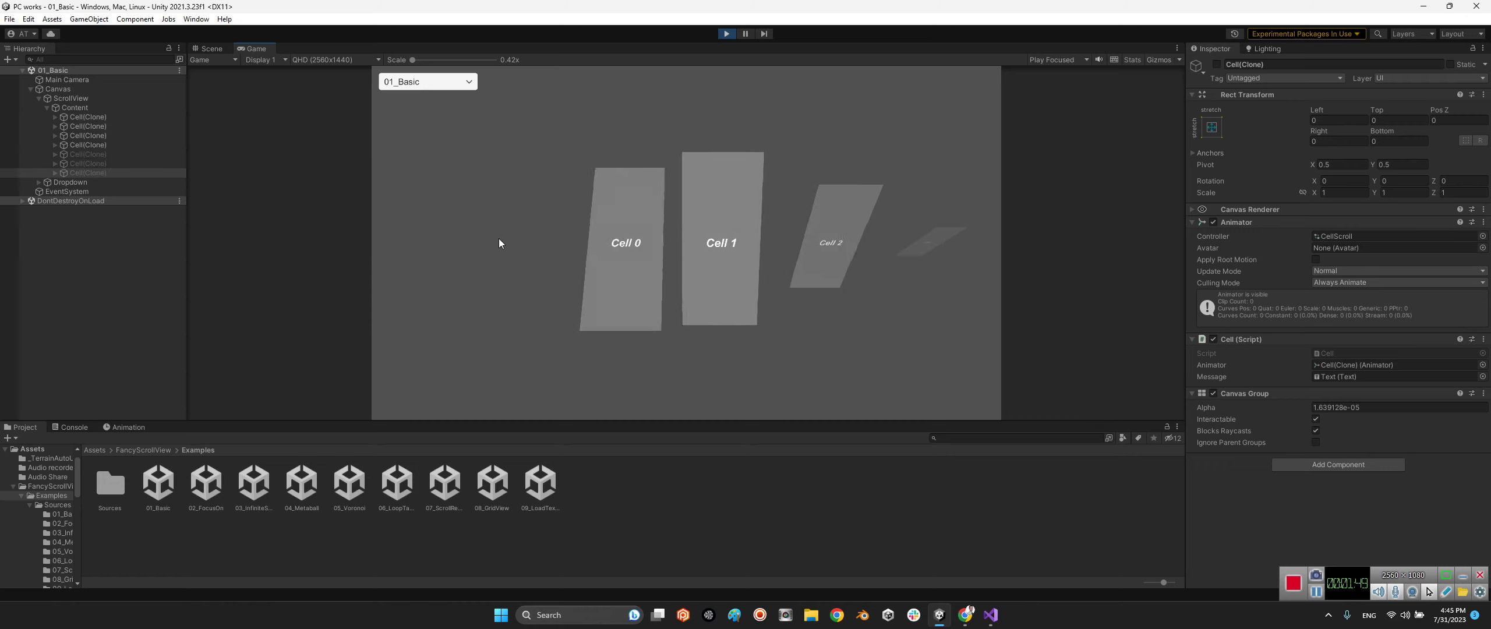
- Stop play mode and locate the Cell prefab referenced by ScrollView in Sources/01_Basic
left_click(726, 35)
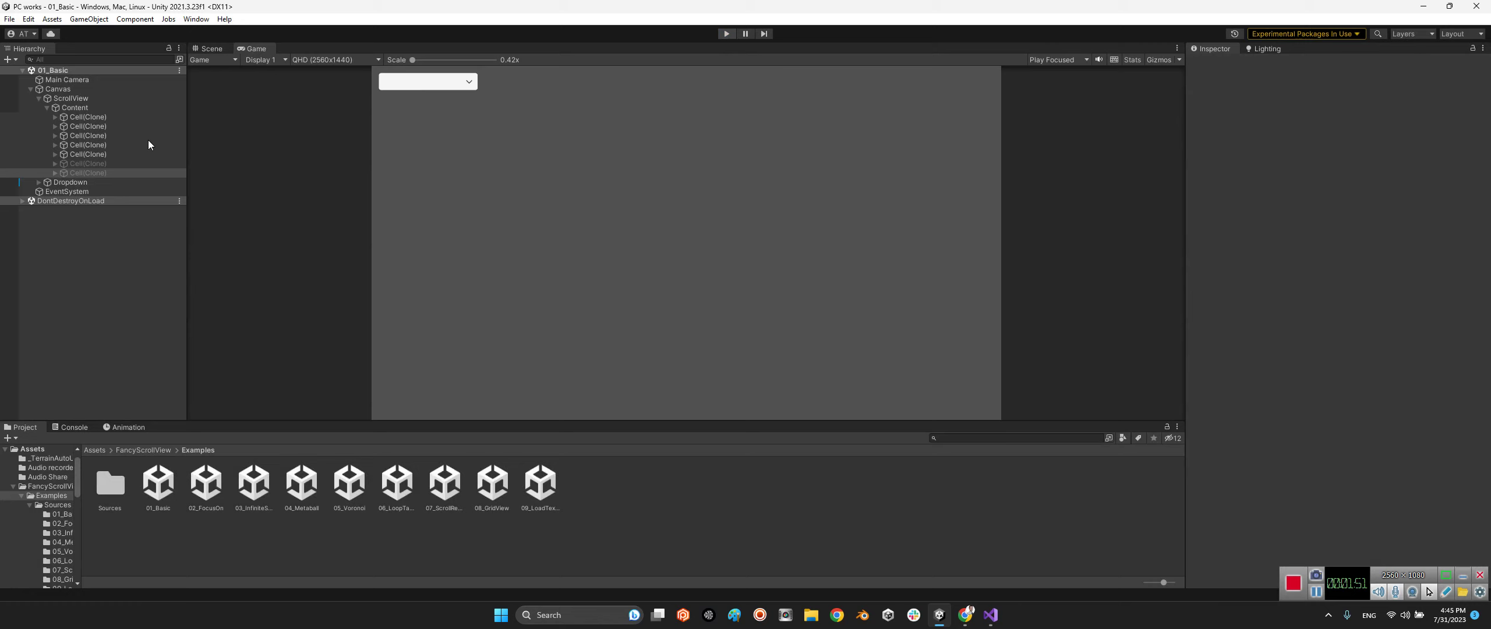
double_click(121, 481)
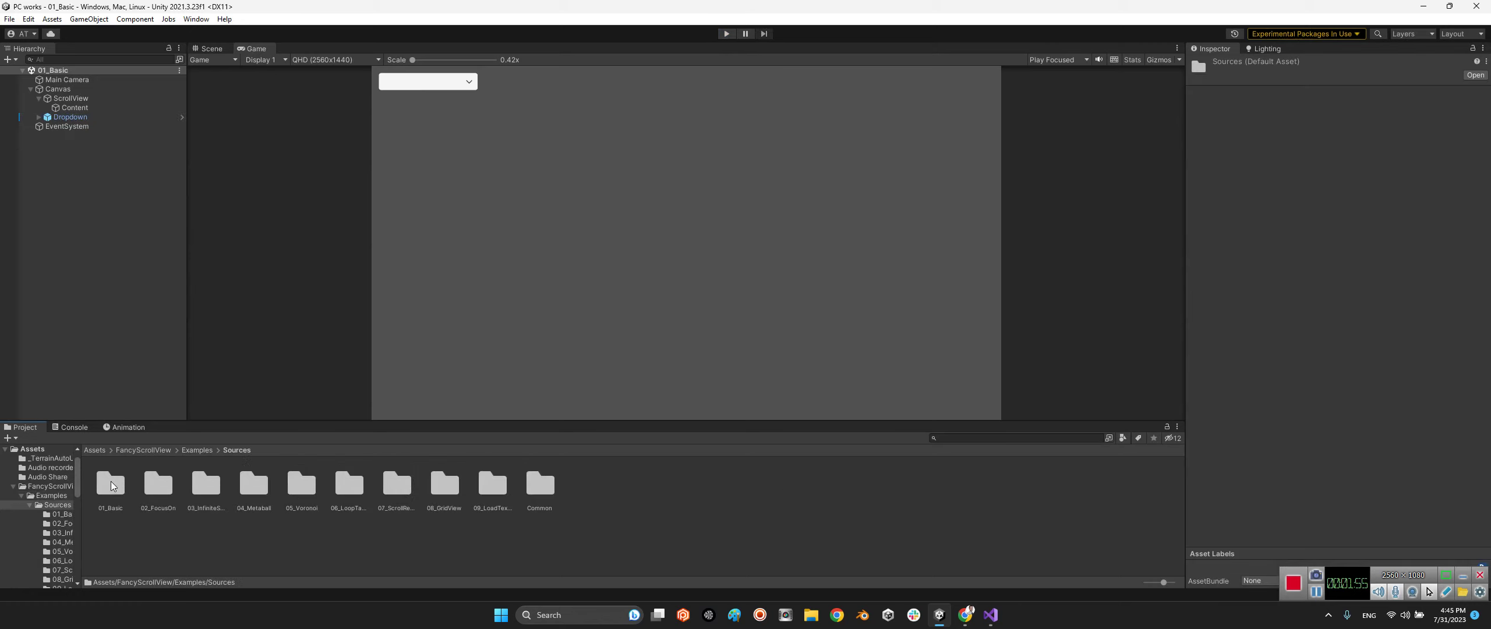
double_click(111, 484)
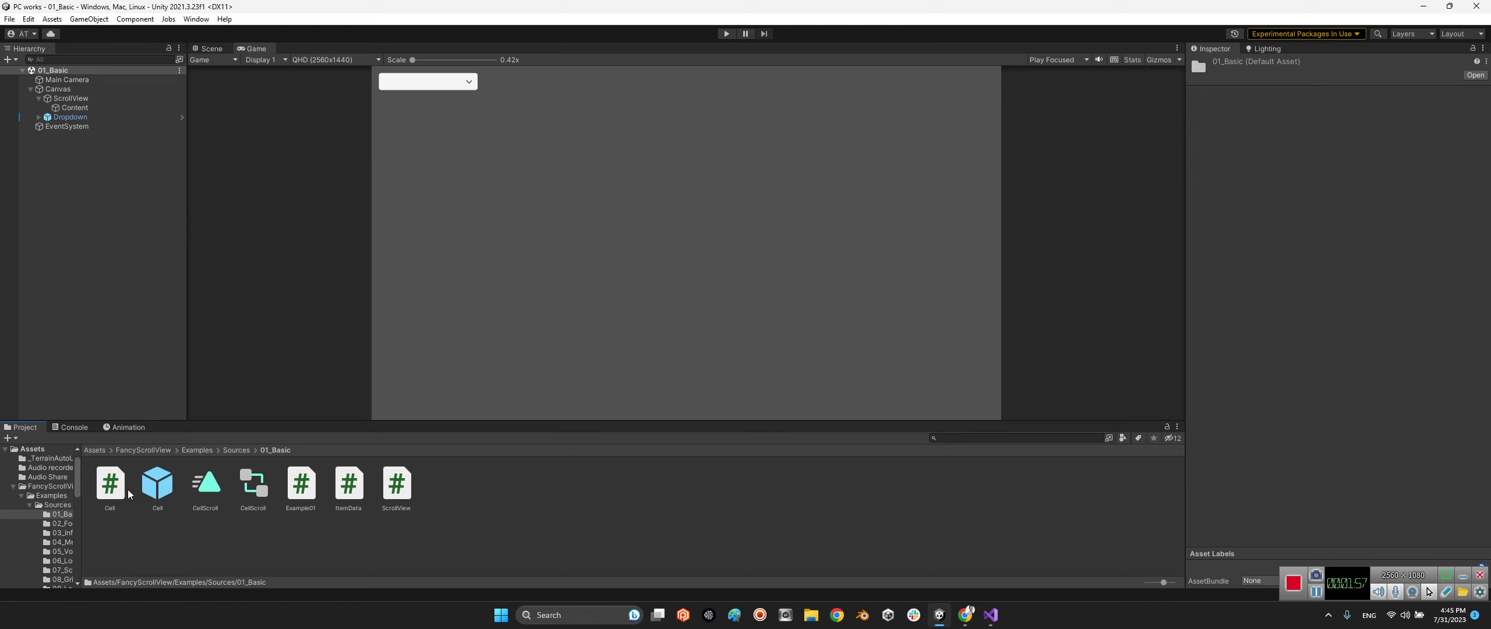
left_click(71, 98)
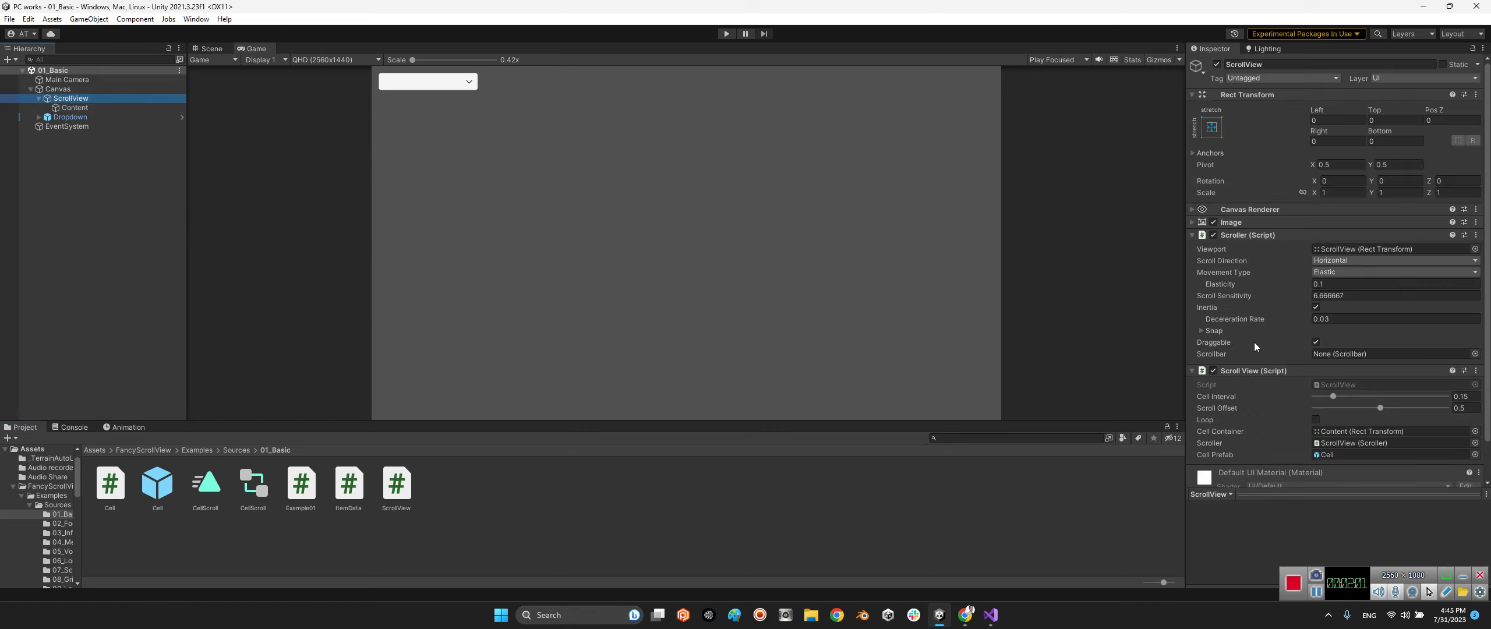
scroll(1271, 377, "down", 2)
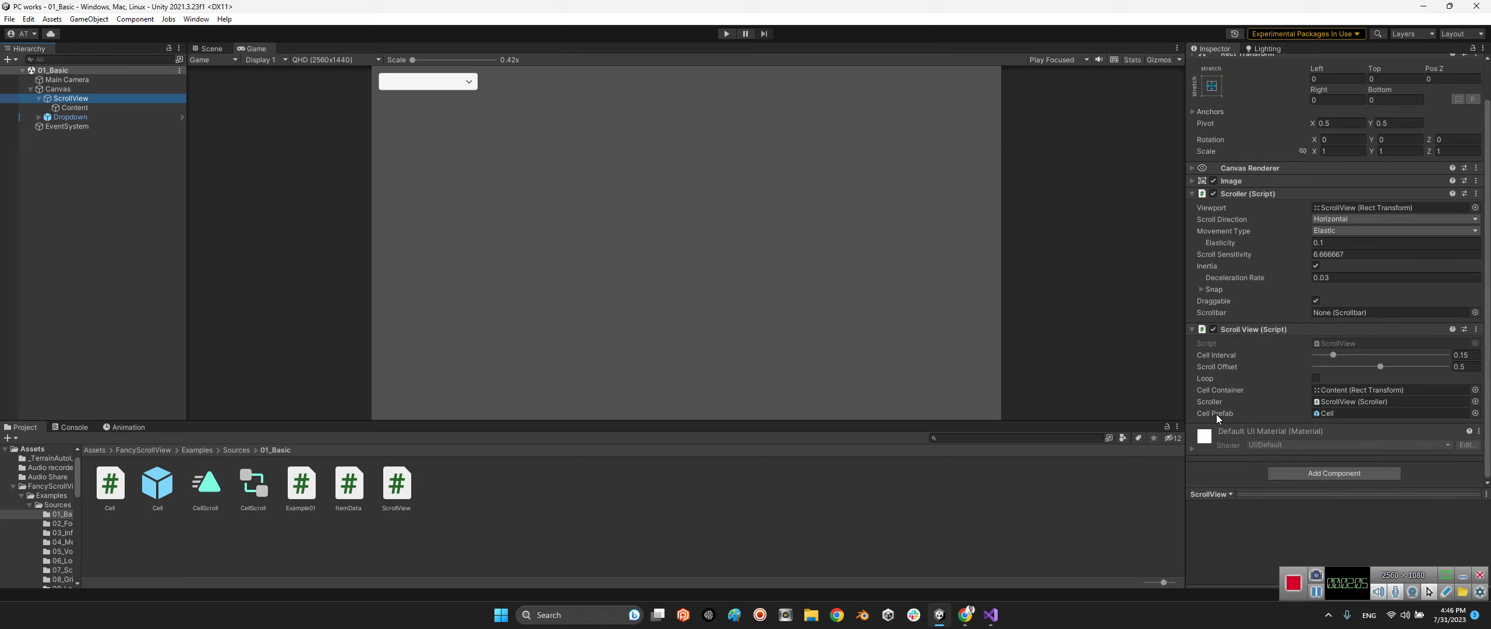
left_click(1328, 413)
left_click(158, 483)
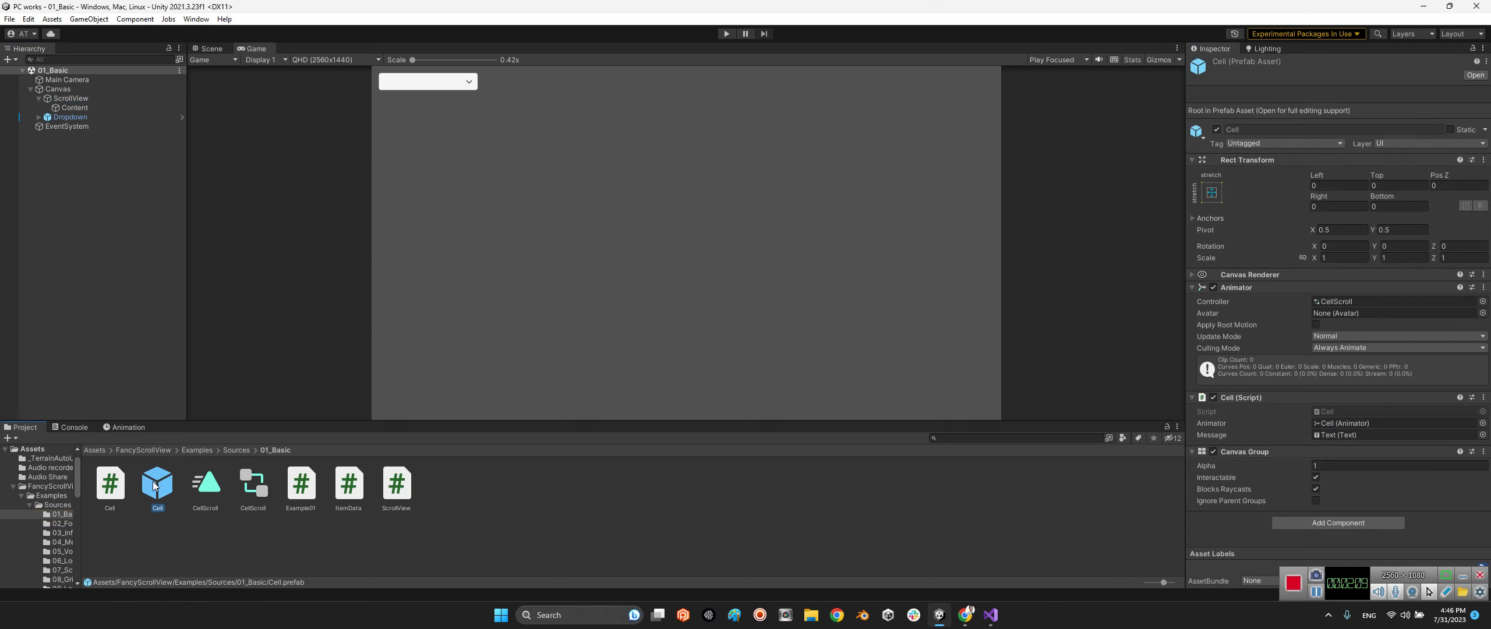
- Open the Cell prefab, inspect its Image, Text and Cell root, and edit Cell.cs
left_click(223, 50)
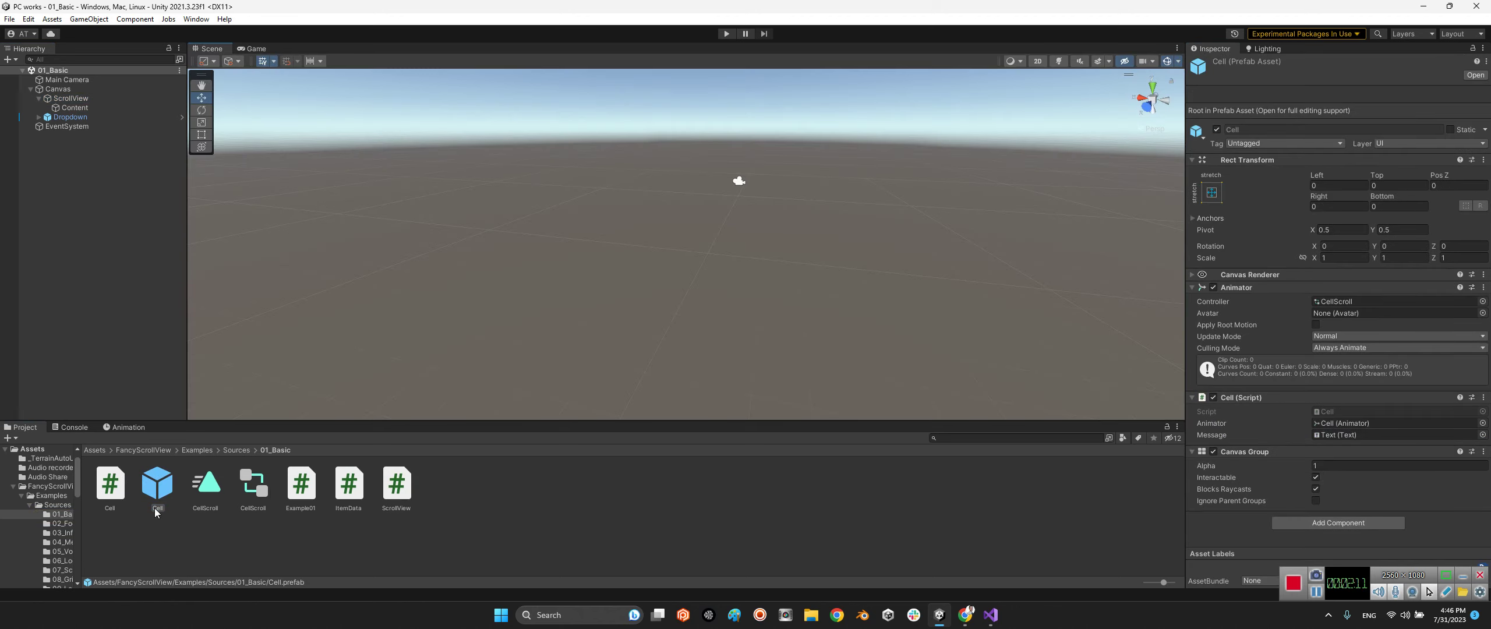
double_click(171, 482)
left_click(72, 103)
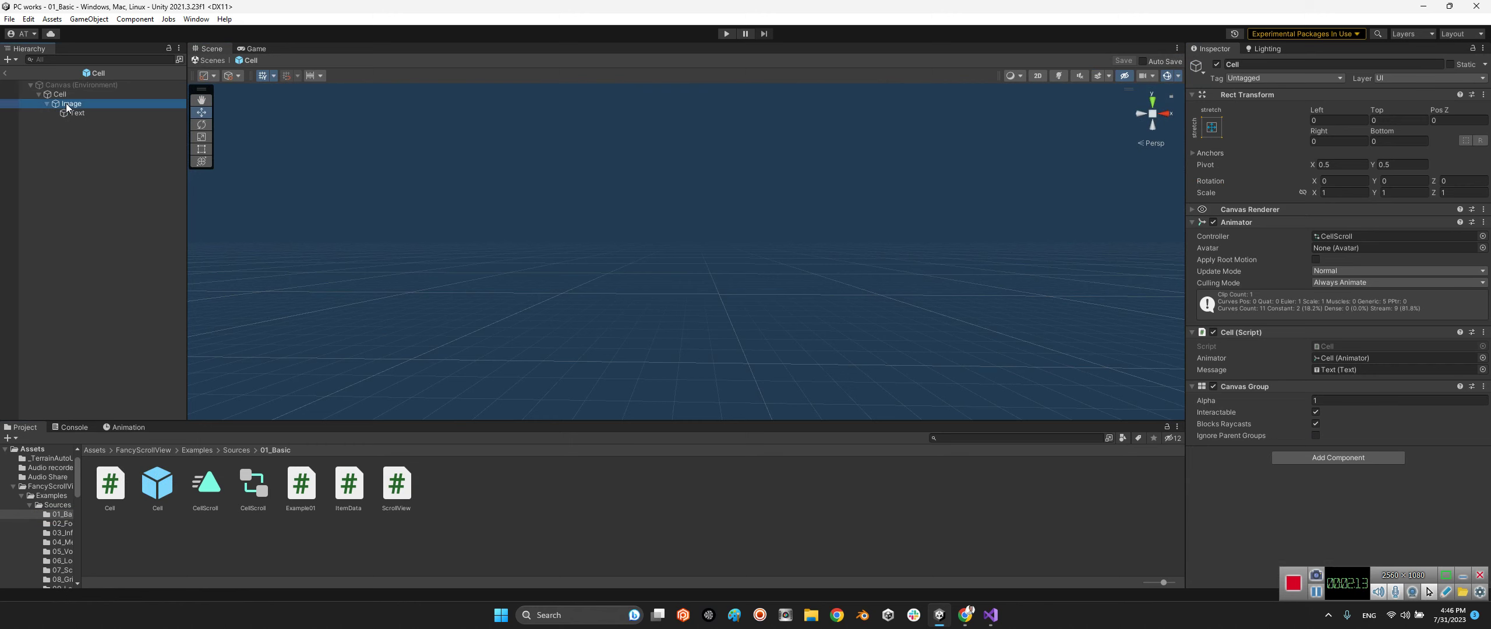
left_click_drag(501, 210, 626, 249, "alt")
left_click(77, 112)
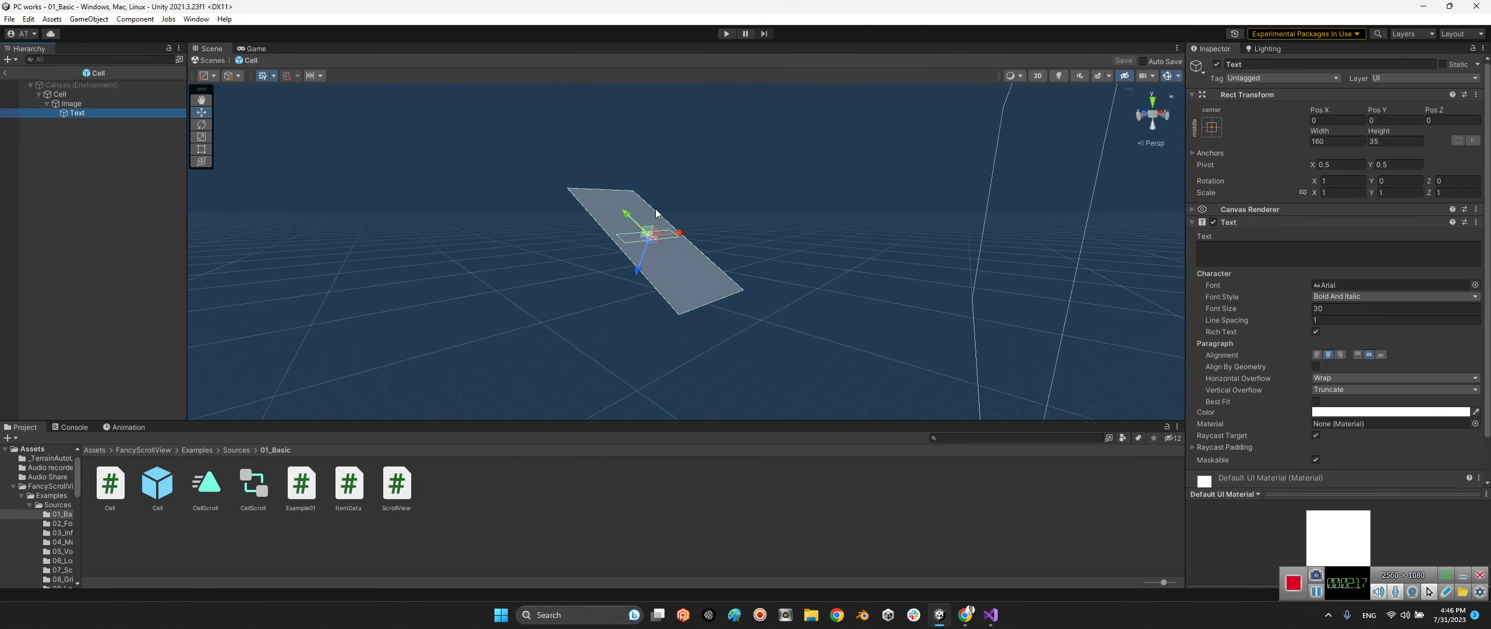
left_click(60, 94)
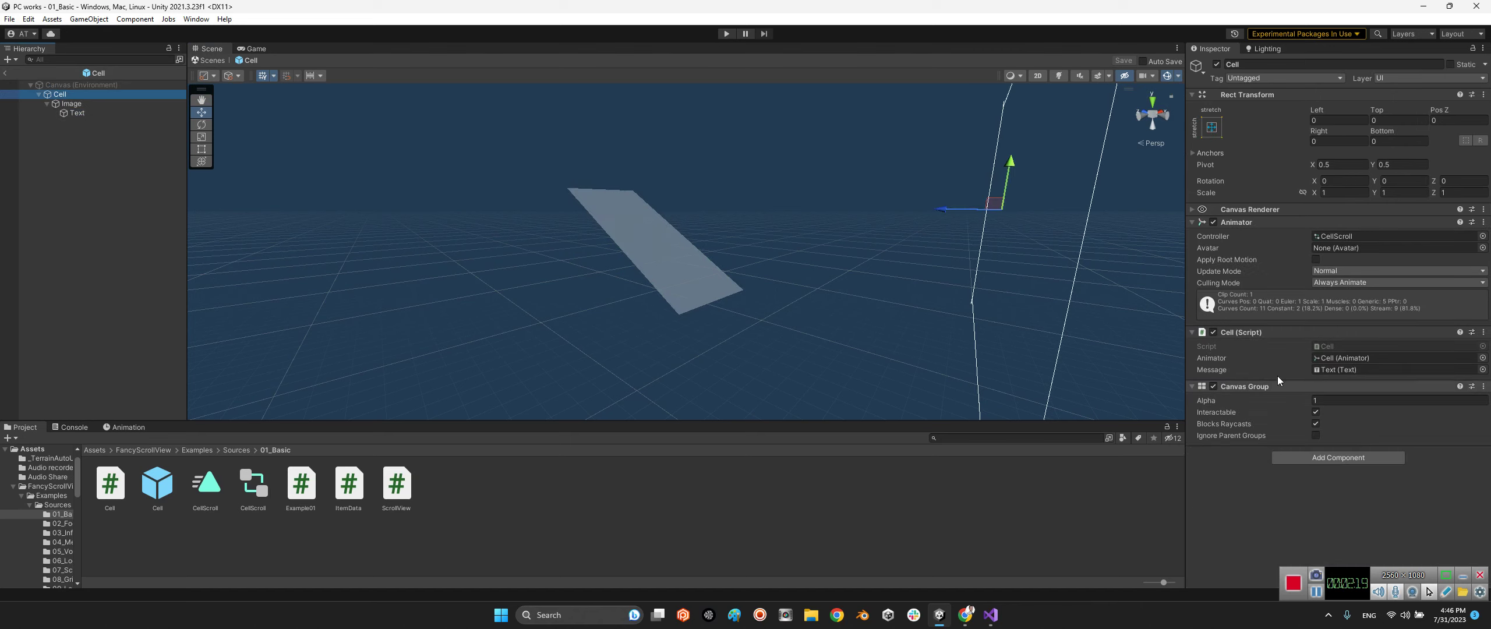
right_click(1232, 337)
left_click(1282, 475)
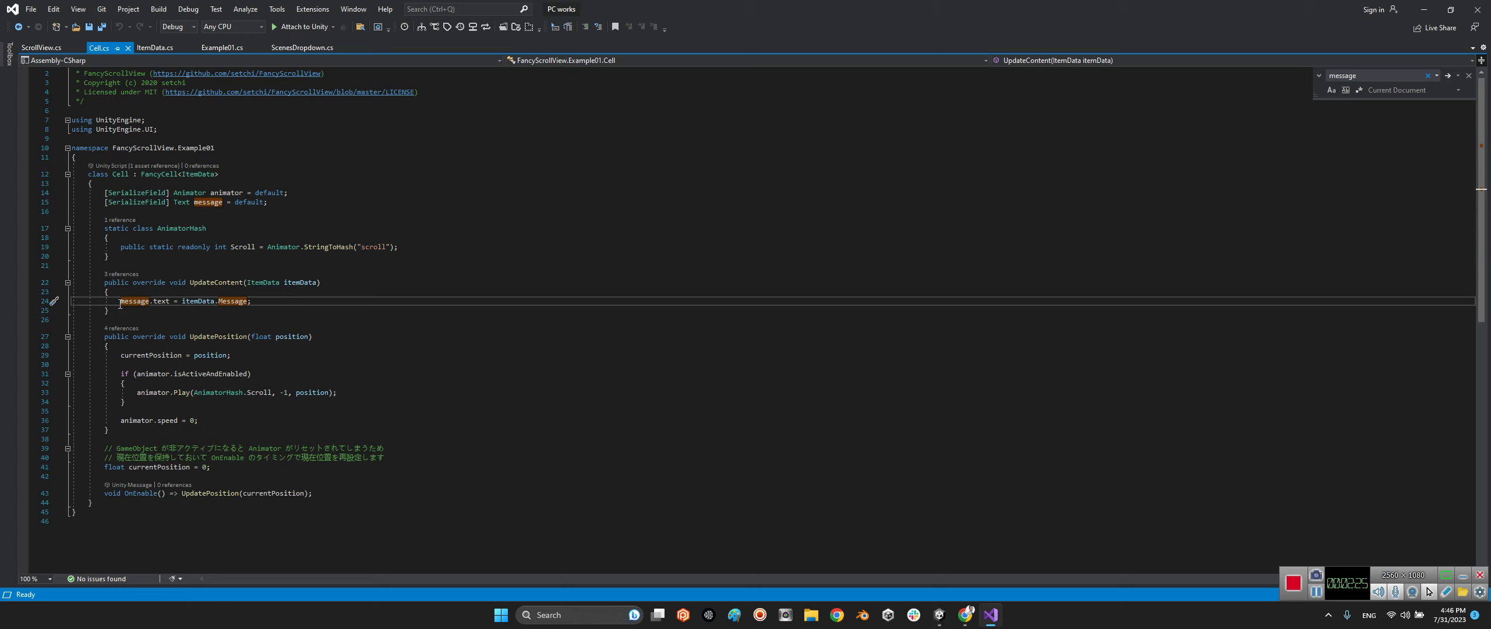
- Highlight the message.text assignment on line 24 of Cell.cs, then return to Unity
left_click_drag(122, 301, 260, 302)
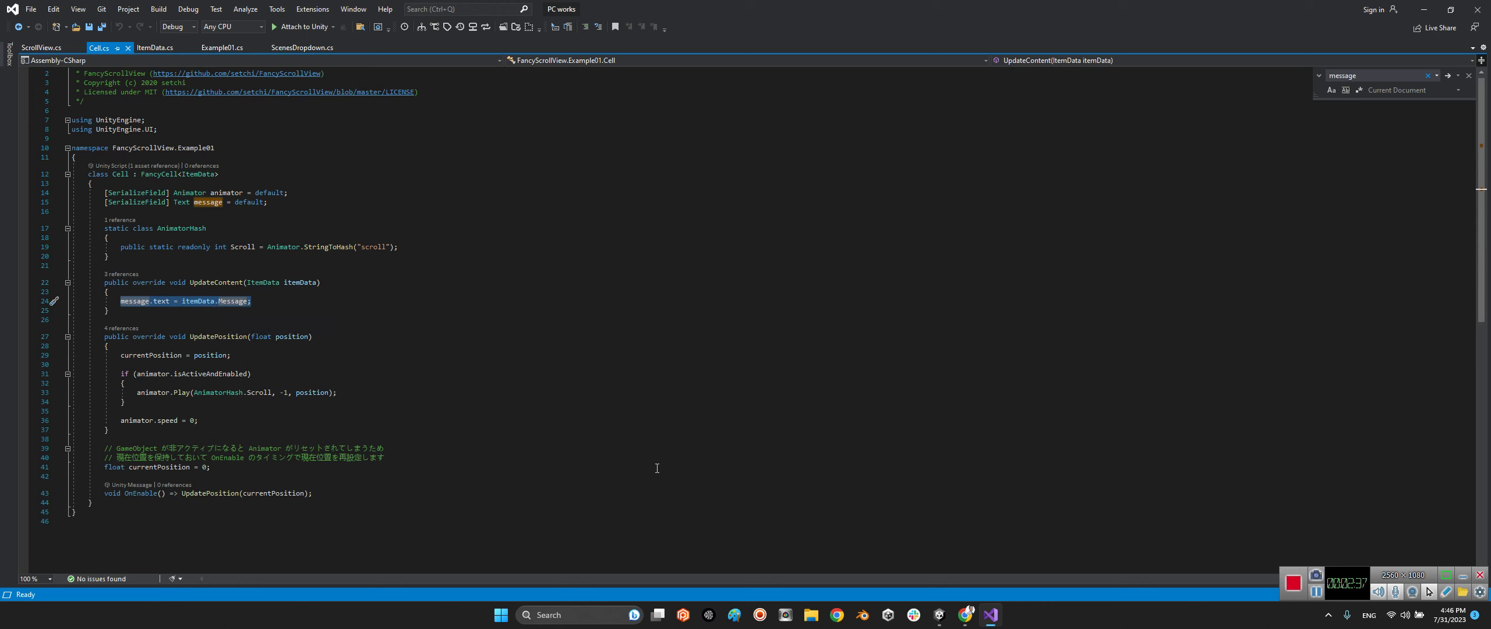
key("alt+Tab")
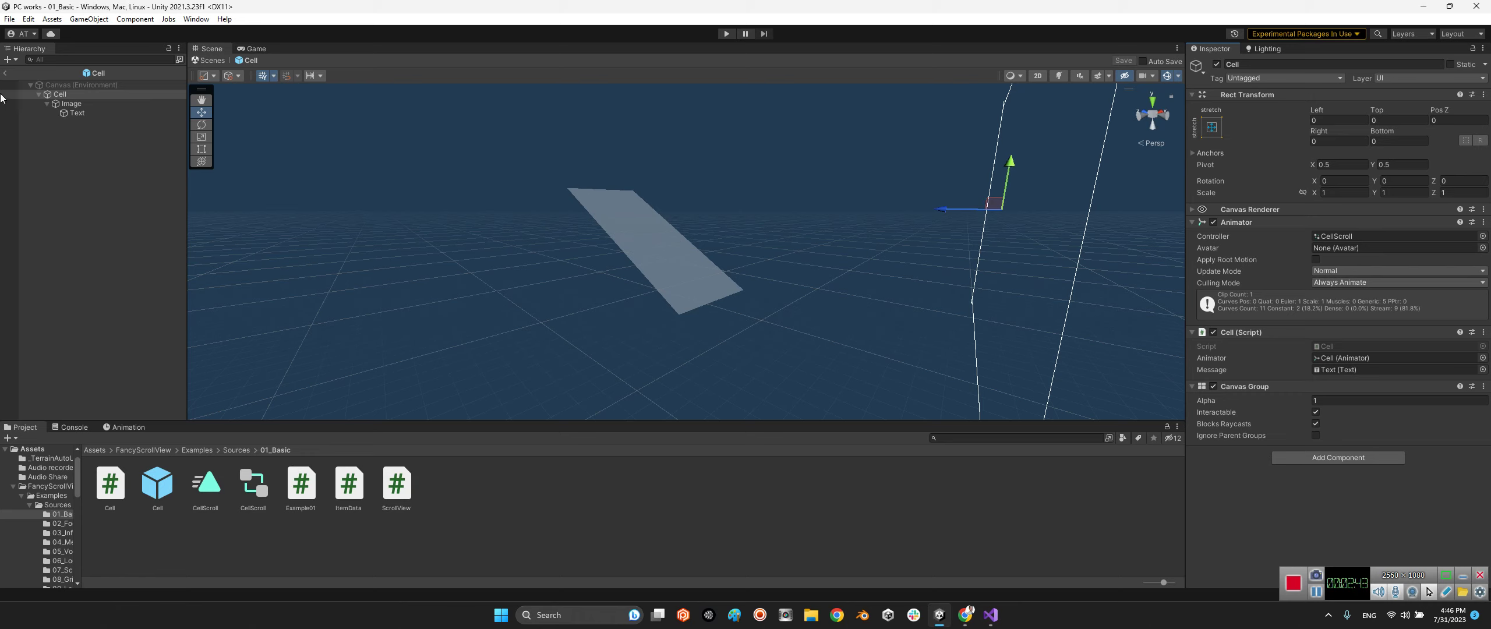
- Leave prefab mode, open the 02_FocusOn scene in the Game view and start playing
left_click(4, 72)
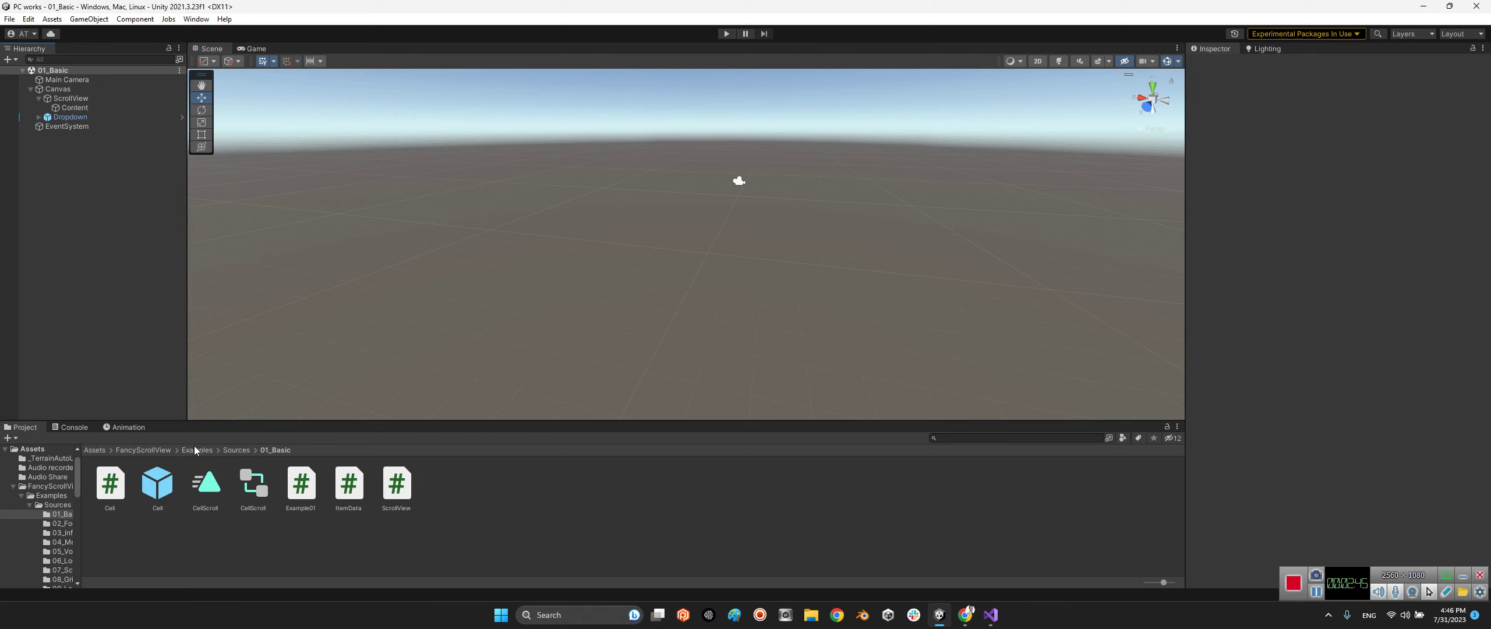
left_click(195, 451)
double_click(206, 483)
left_click(246, 50)
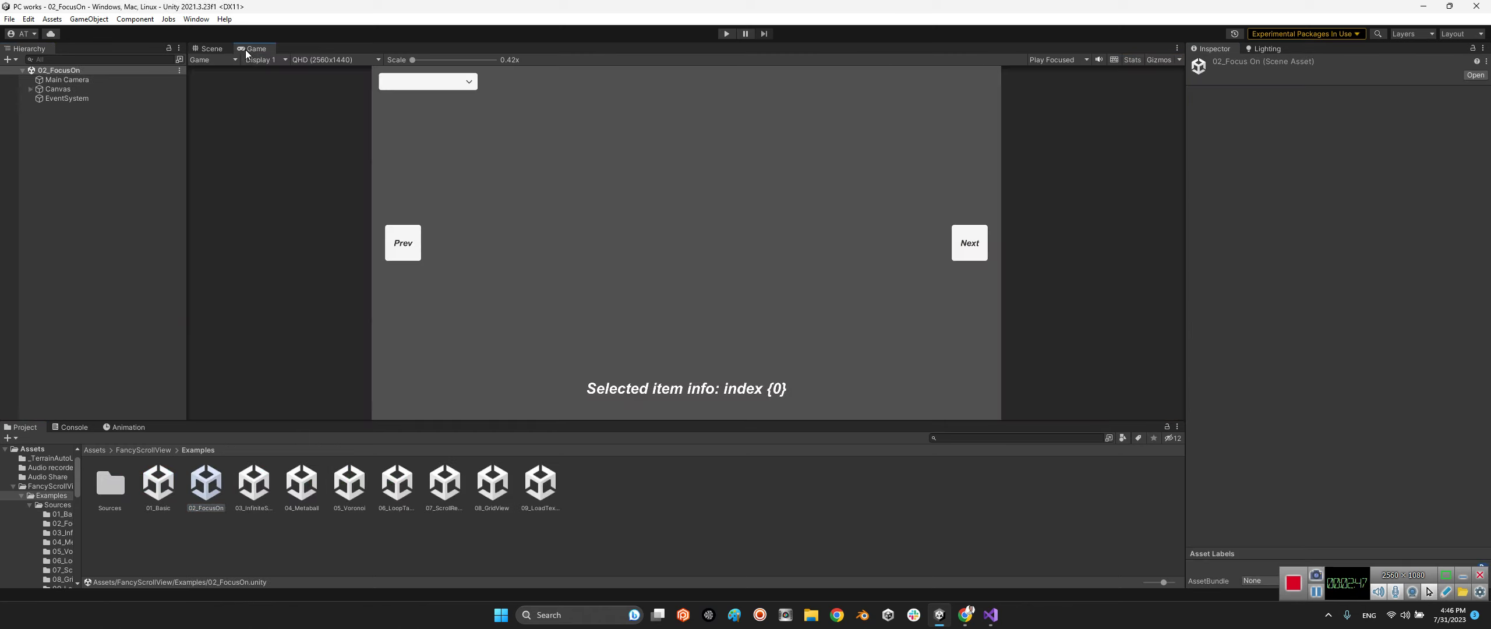
left_click(728, 34)
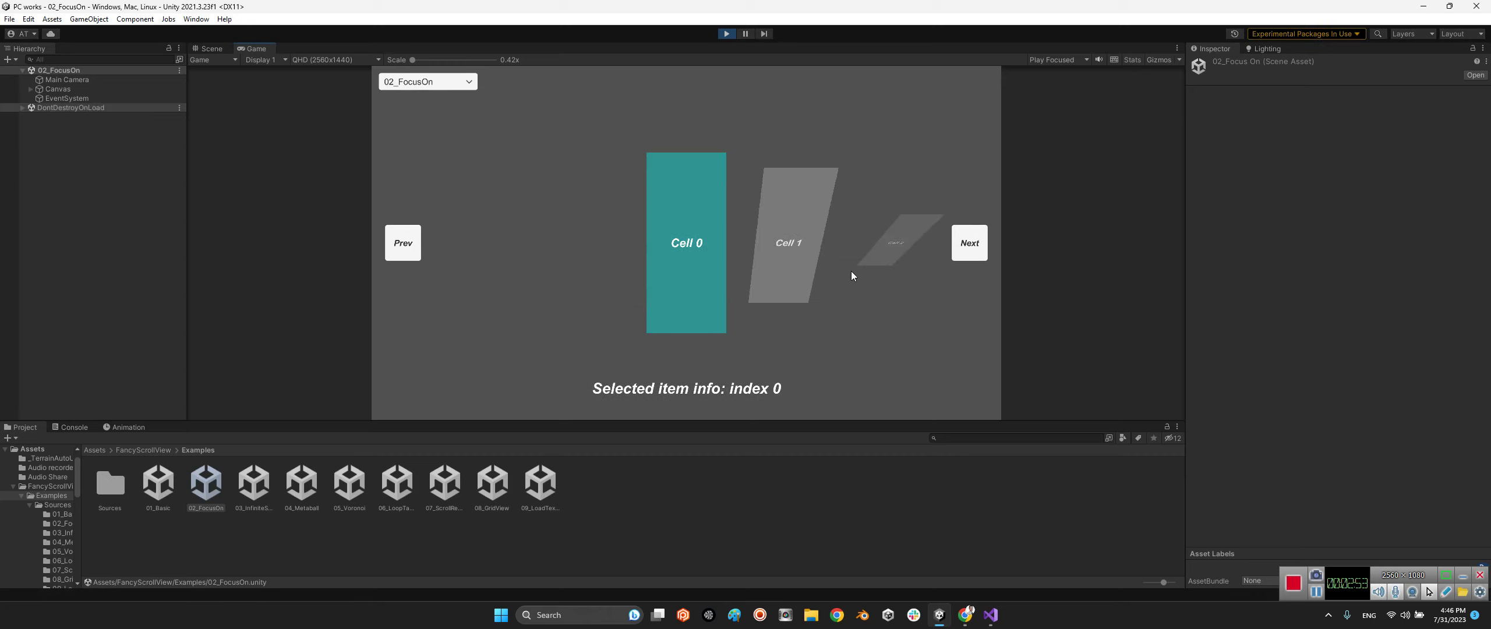
- Advance to Cell 1, then drag the carousel forward through Cell 4 to Cell 6
left_click(972, 236)
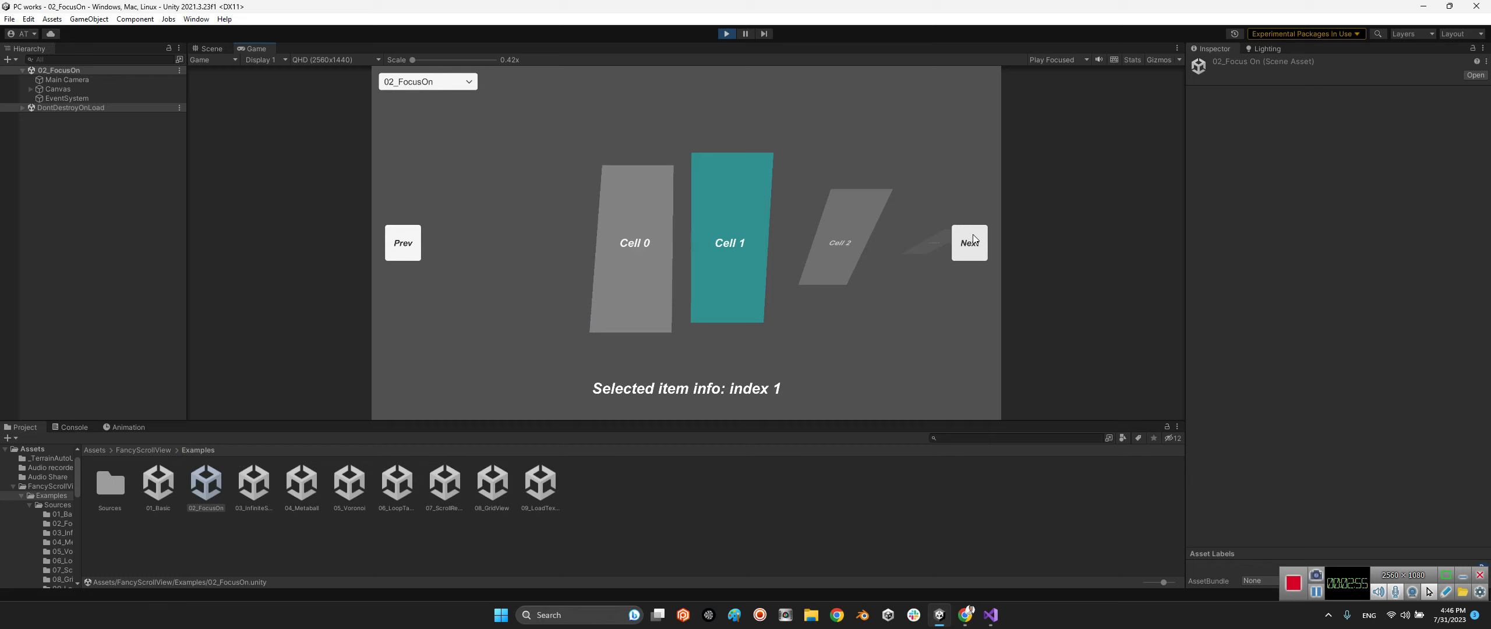
left_click_drag(683, 255, 661, 351)
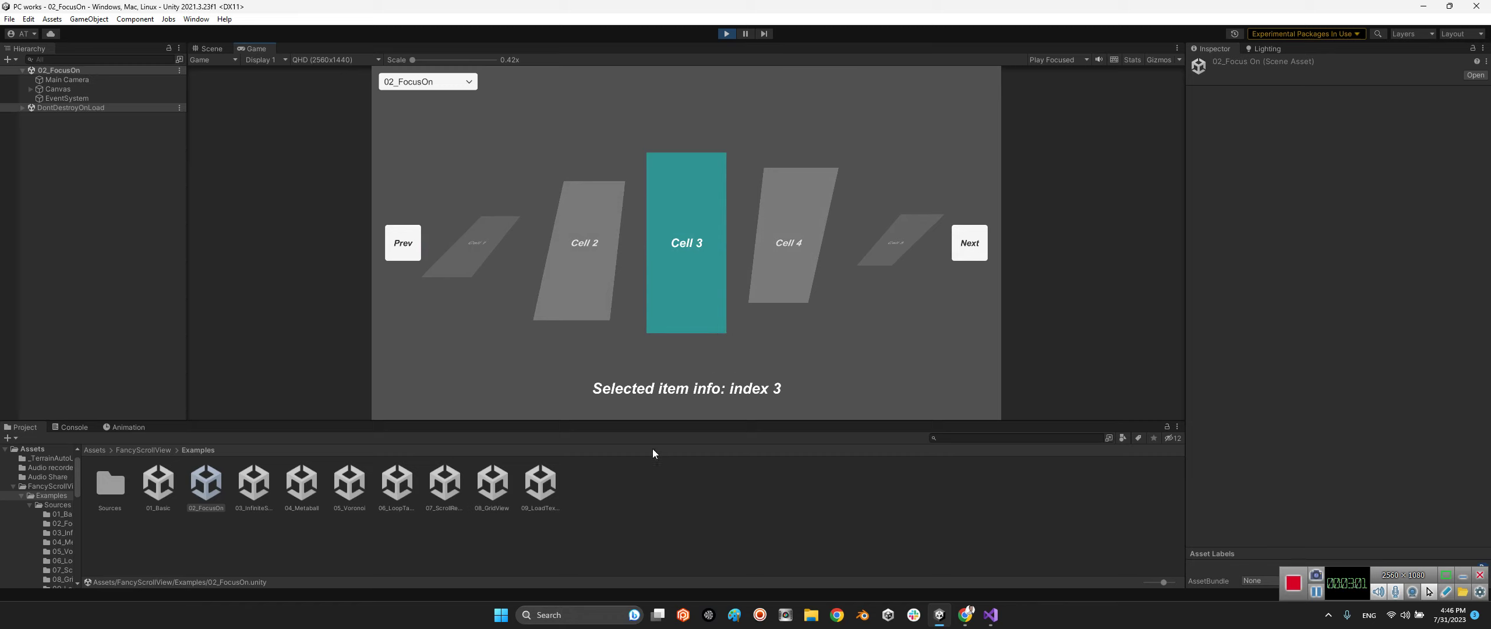
left_click_drag(832, 375, 767, 376)
left_click_drag(833, 381, 790, 371)
- Step back and forth with the Prev/Next buttons, ending with Cell 9 selected
left_click(408, 248)
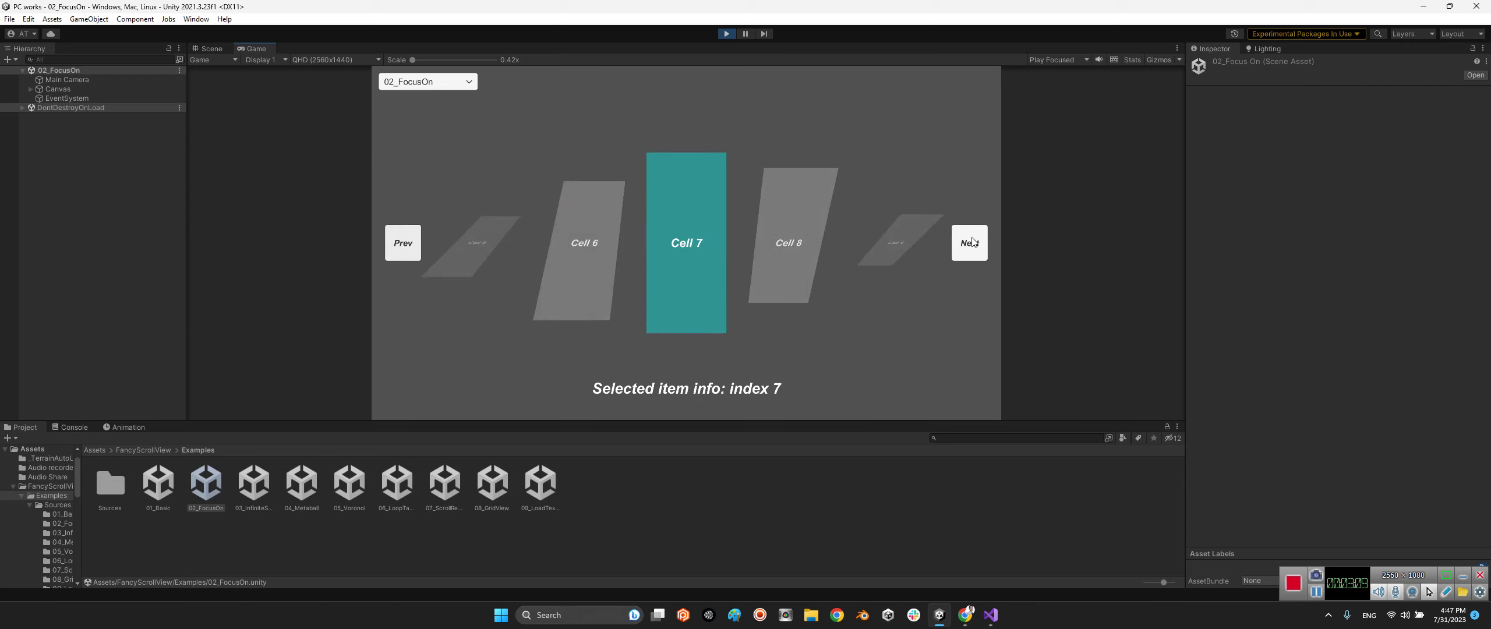
left_click(974, 242)
left_click(976, 242)
triple_click(976, 242)
triple_click(402, 245)
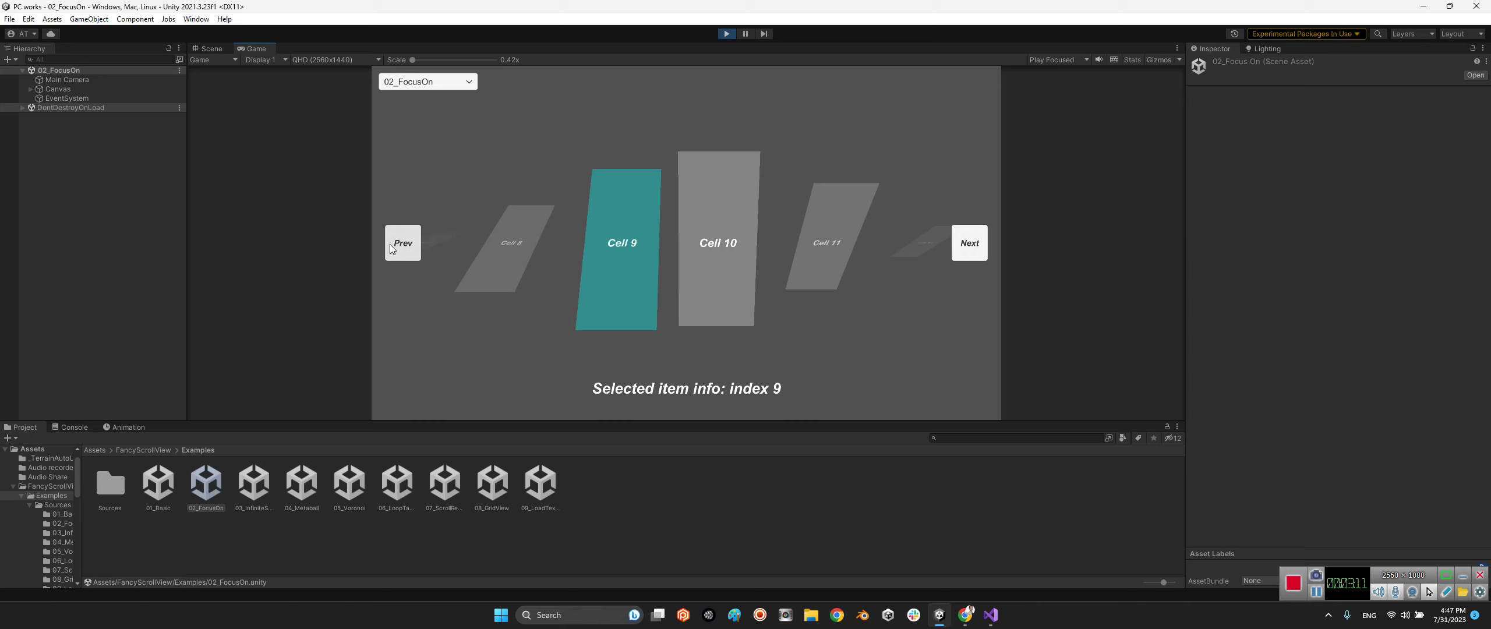
triple_click(392, 247)
left_click(391, 247)
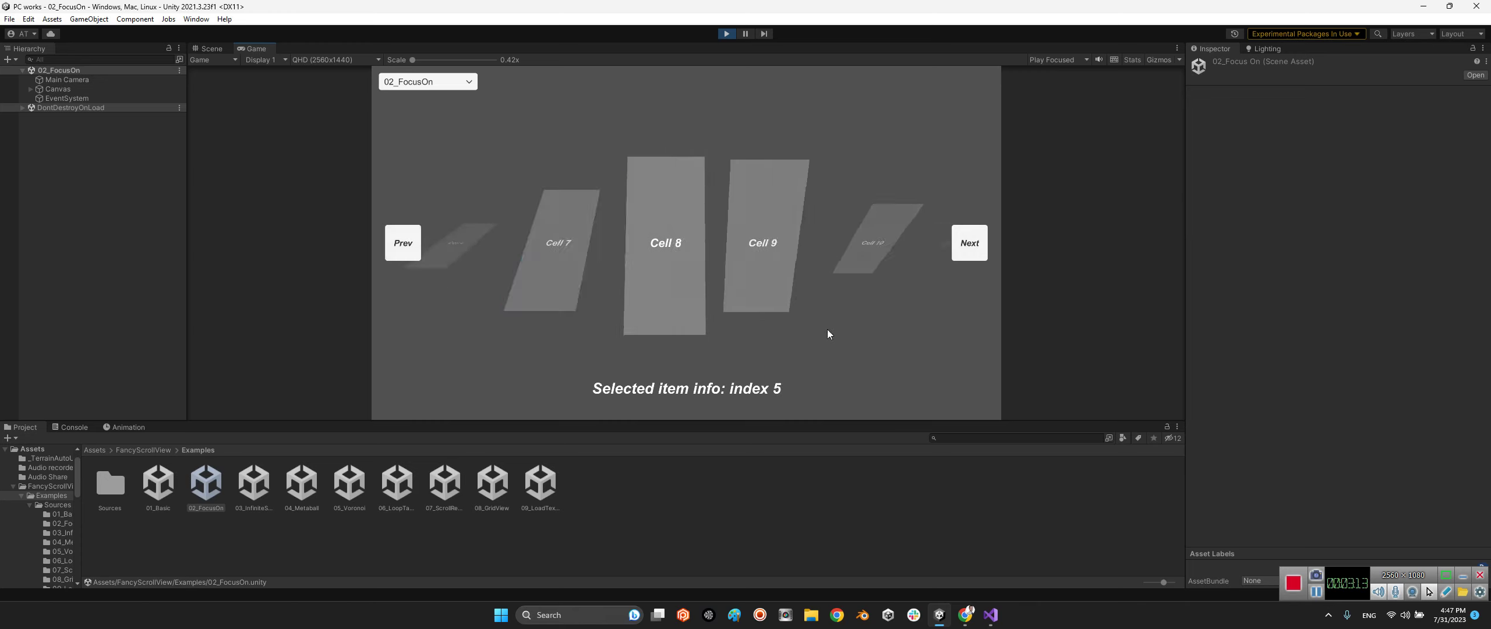
left_click(970, 250)
left_click(971, 249)
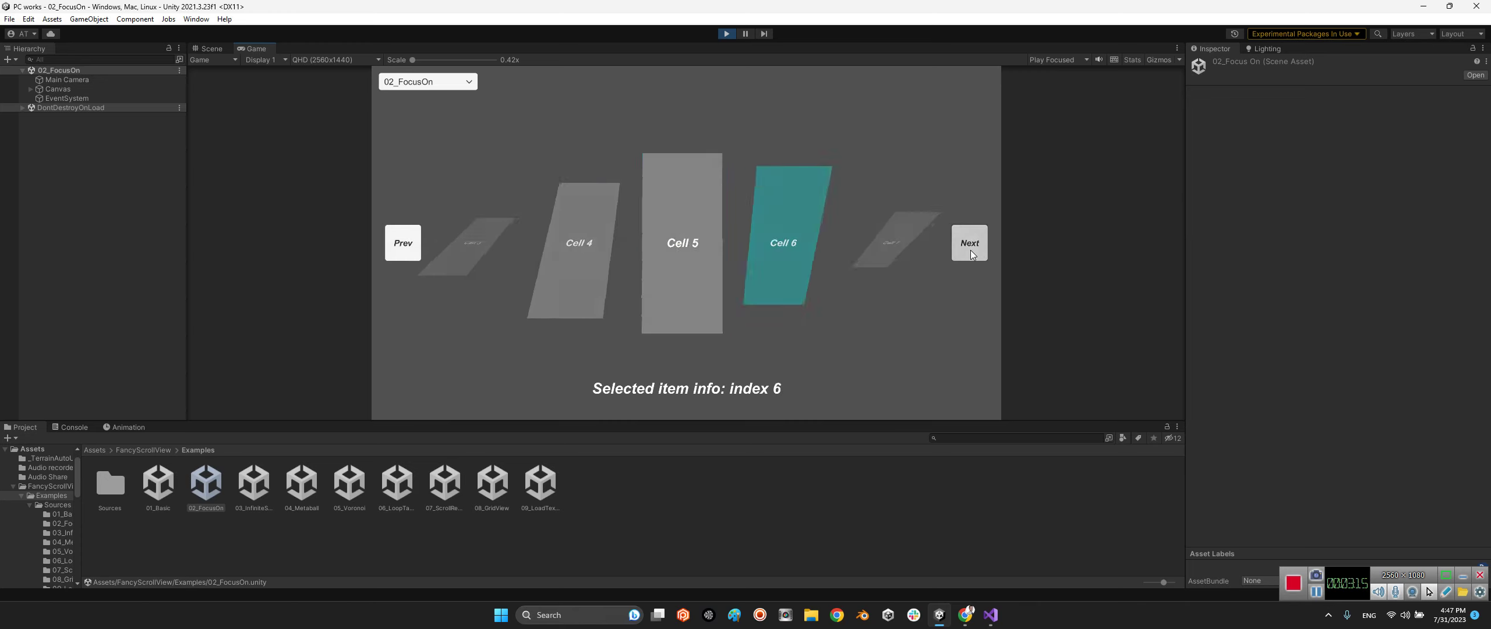
double_click(970, 249)
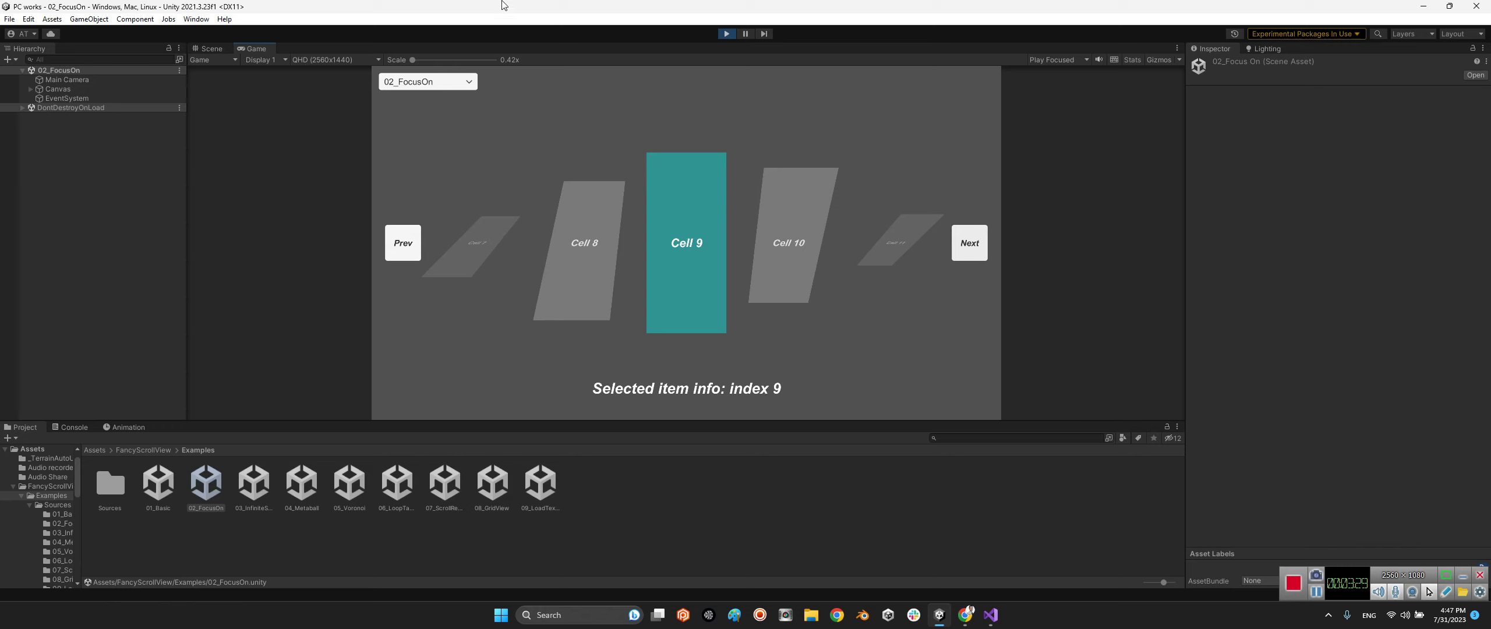
- Drag ScrollView's Cell Interval slider while playing, then stop so values revert to 0.15 and 0.5
left_click(30, 89)
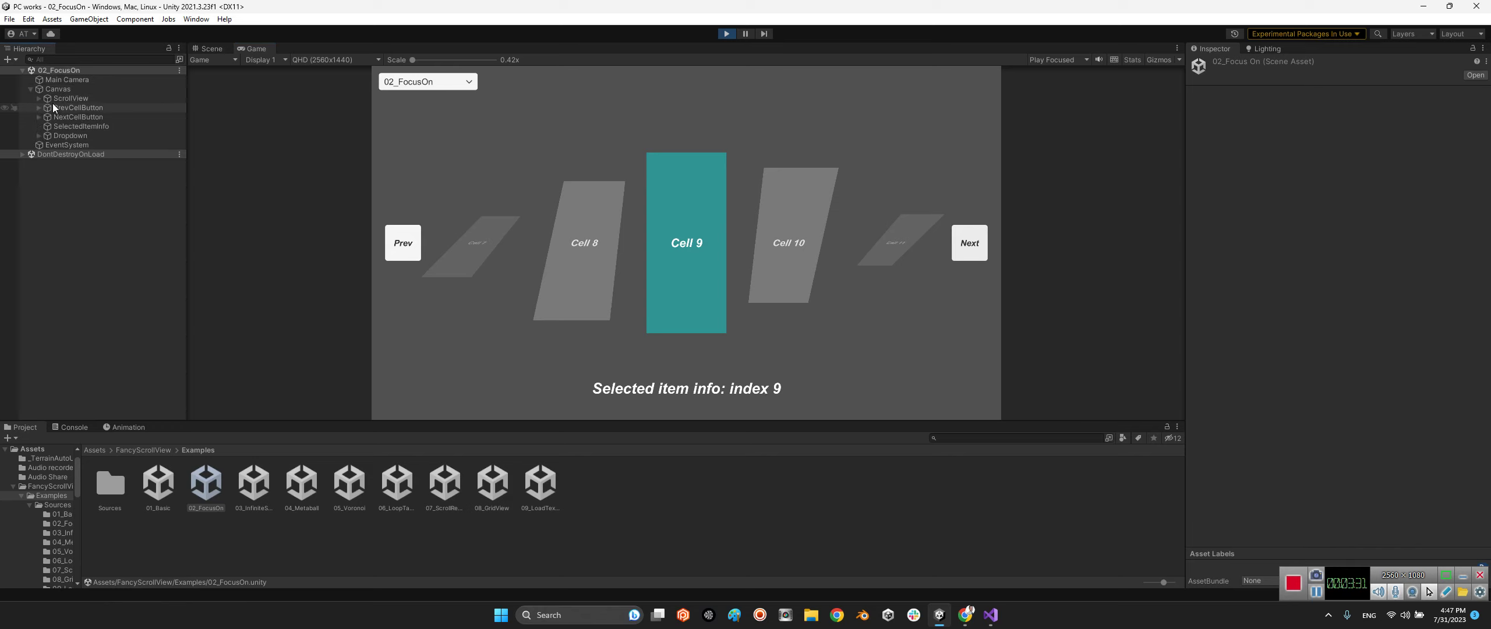
left_click(59, 98)
scroll(1275, 353, "down", 2)
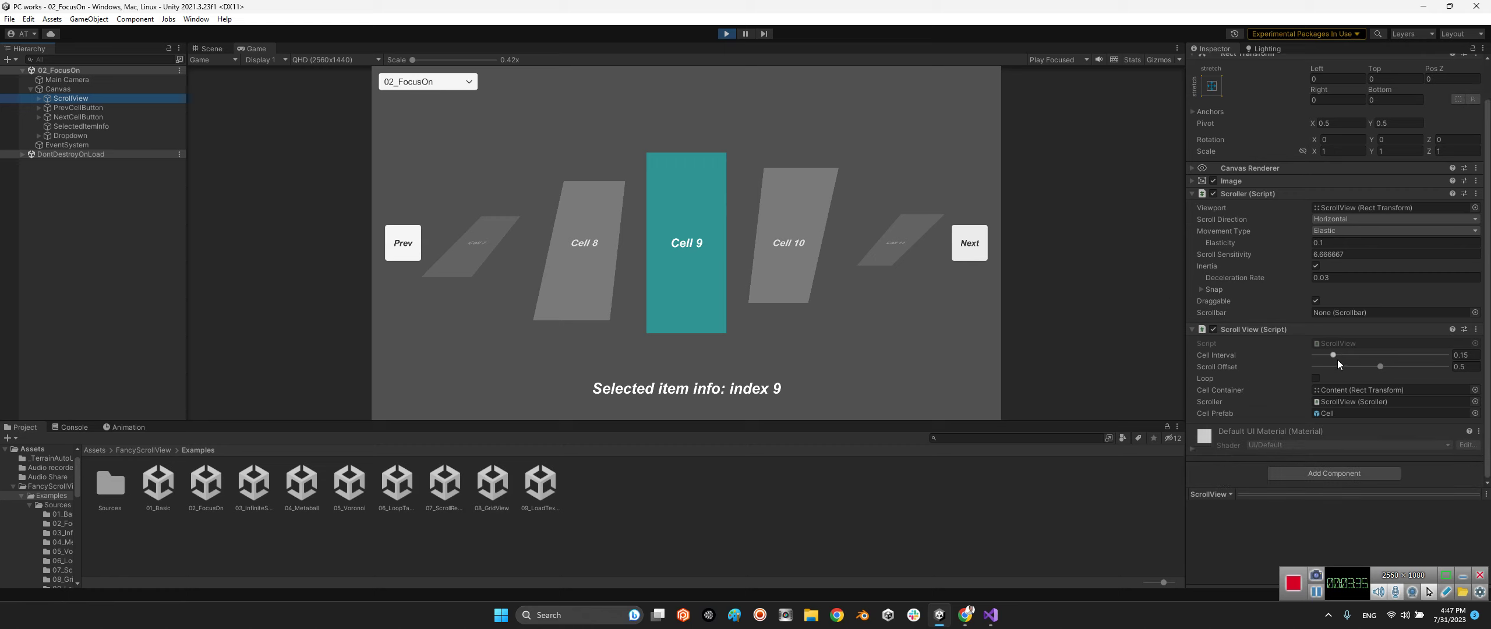
left_click_drag(1333, 356, 1392, 367)
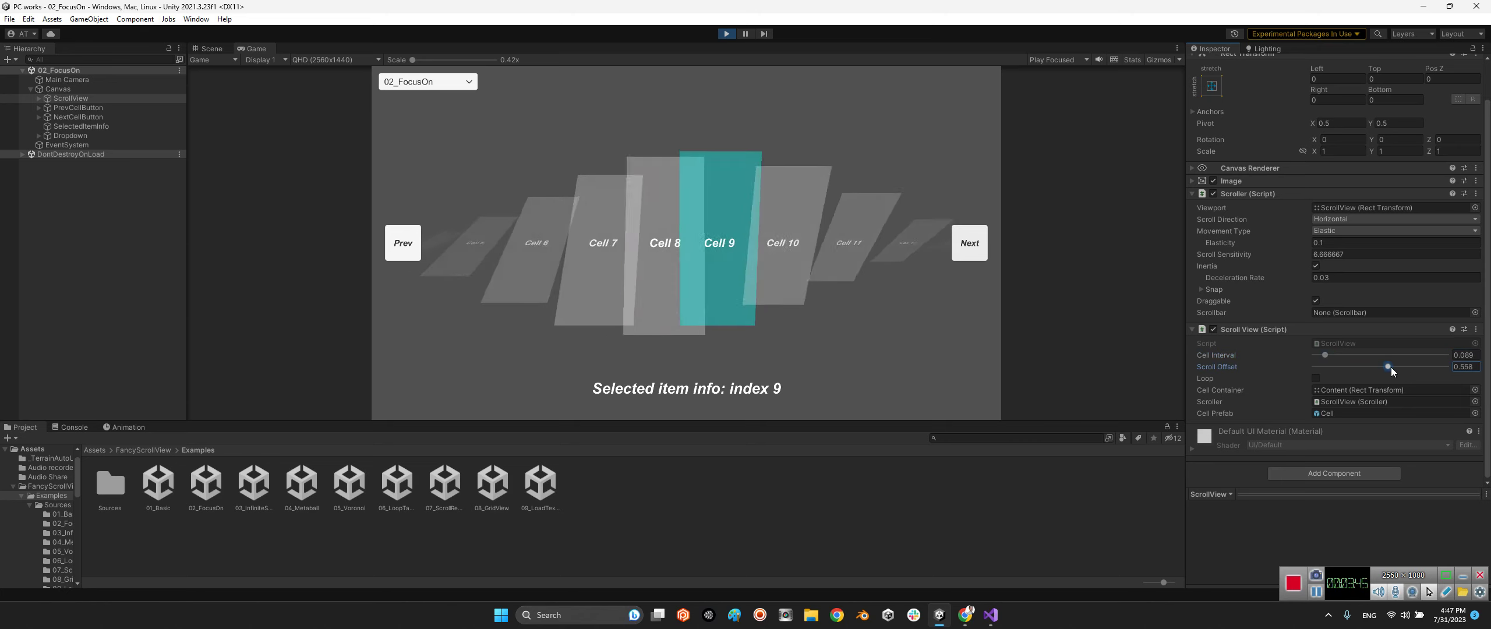
left_click(722, 30)
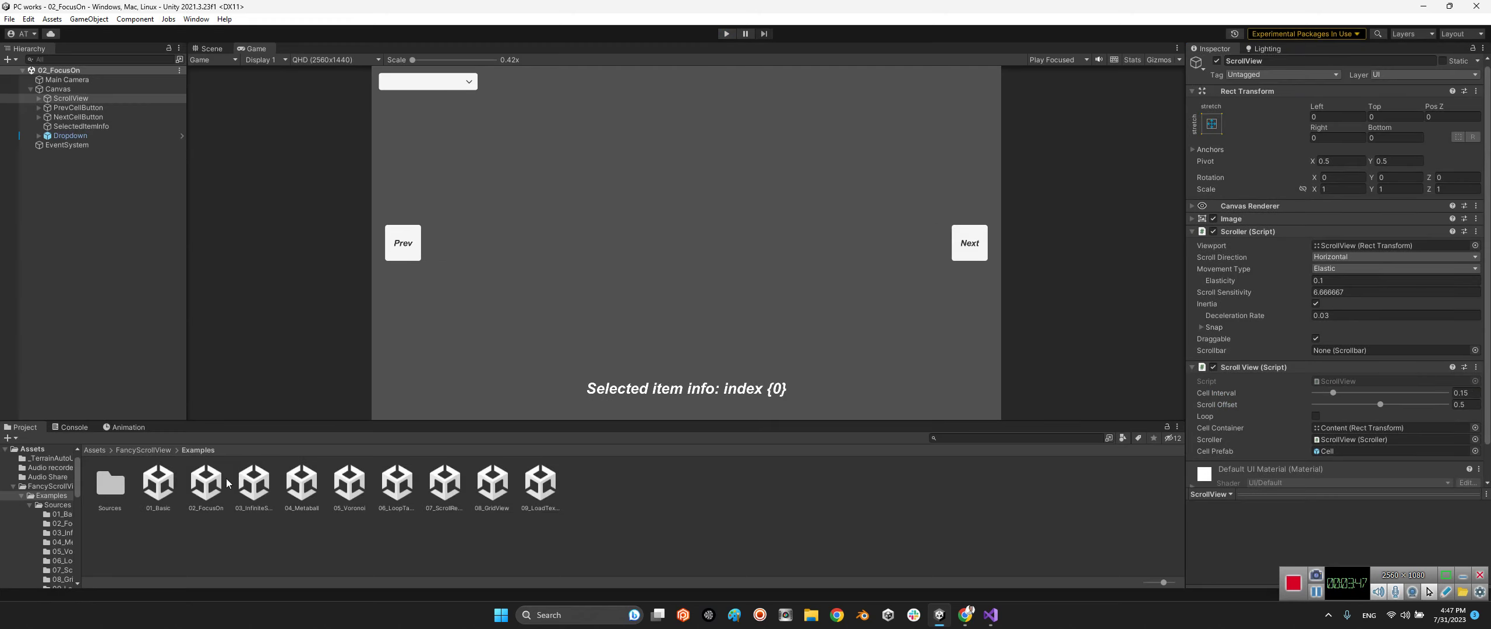
- Open and play 03_InfiniteScroll, selecting Cells 1 through 8 in turn
double_click(251, 483)
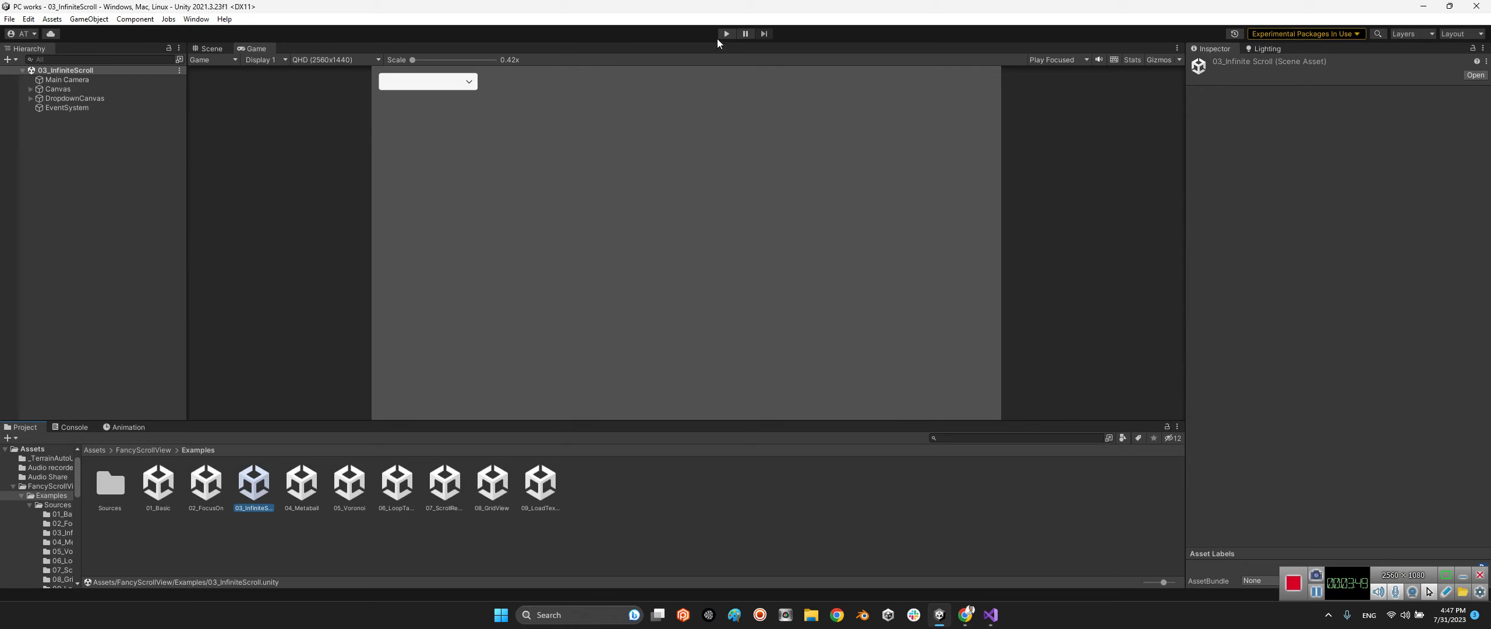
left_click(724, 34)
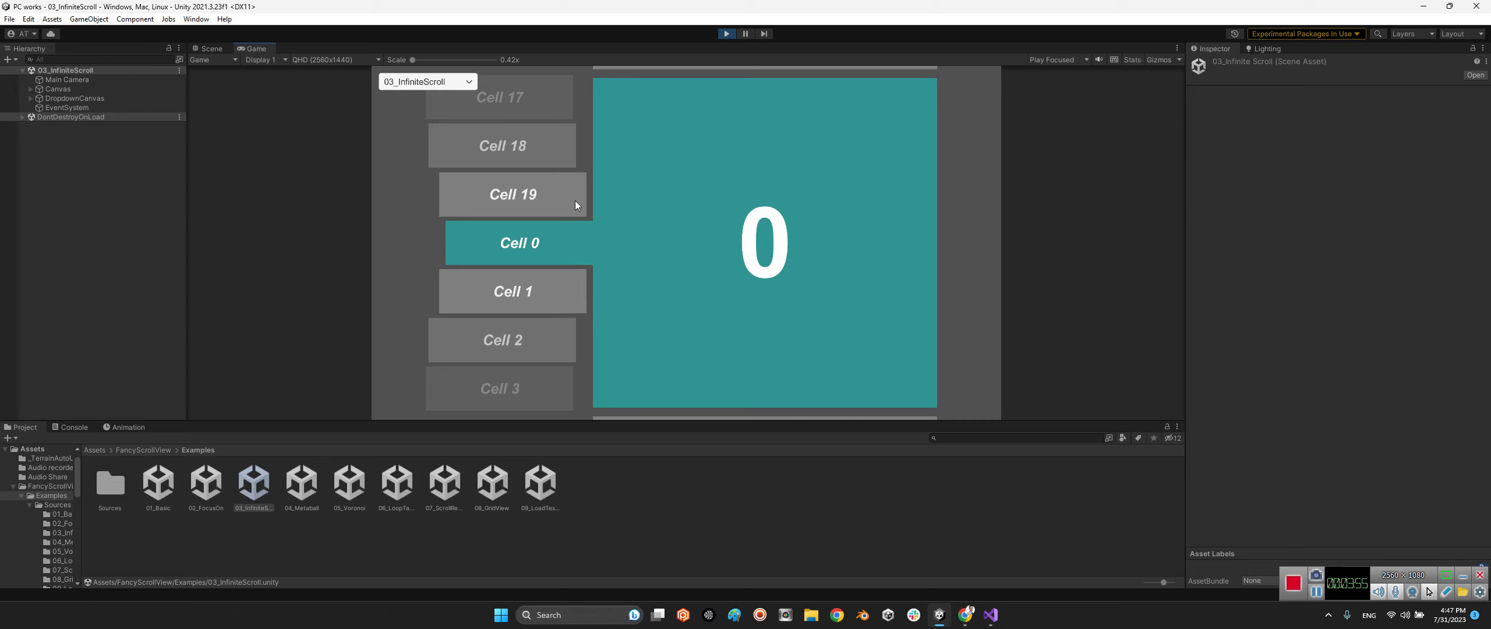
left_click(531, 289)
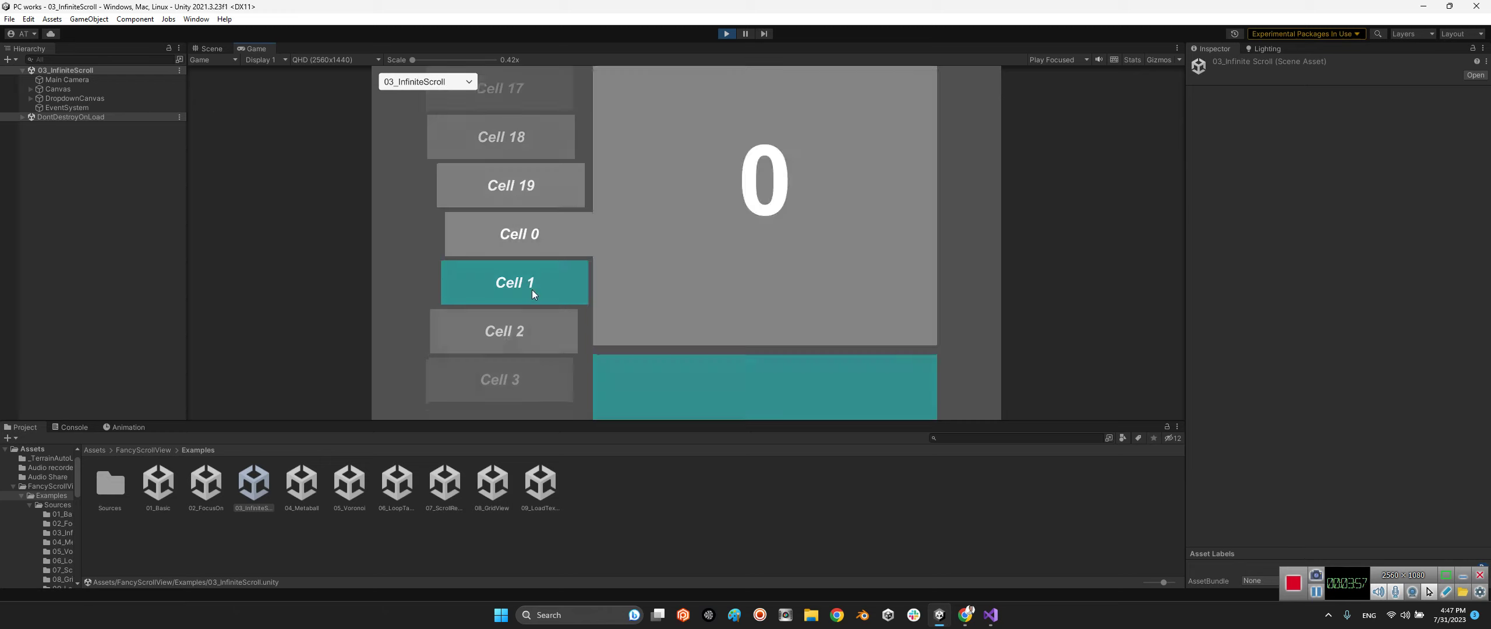
left_click(532, 278)
left_click(533, 281)
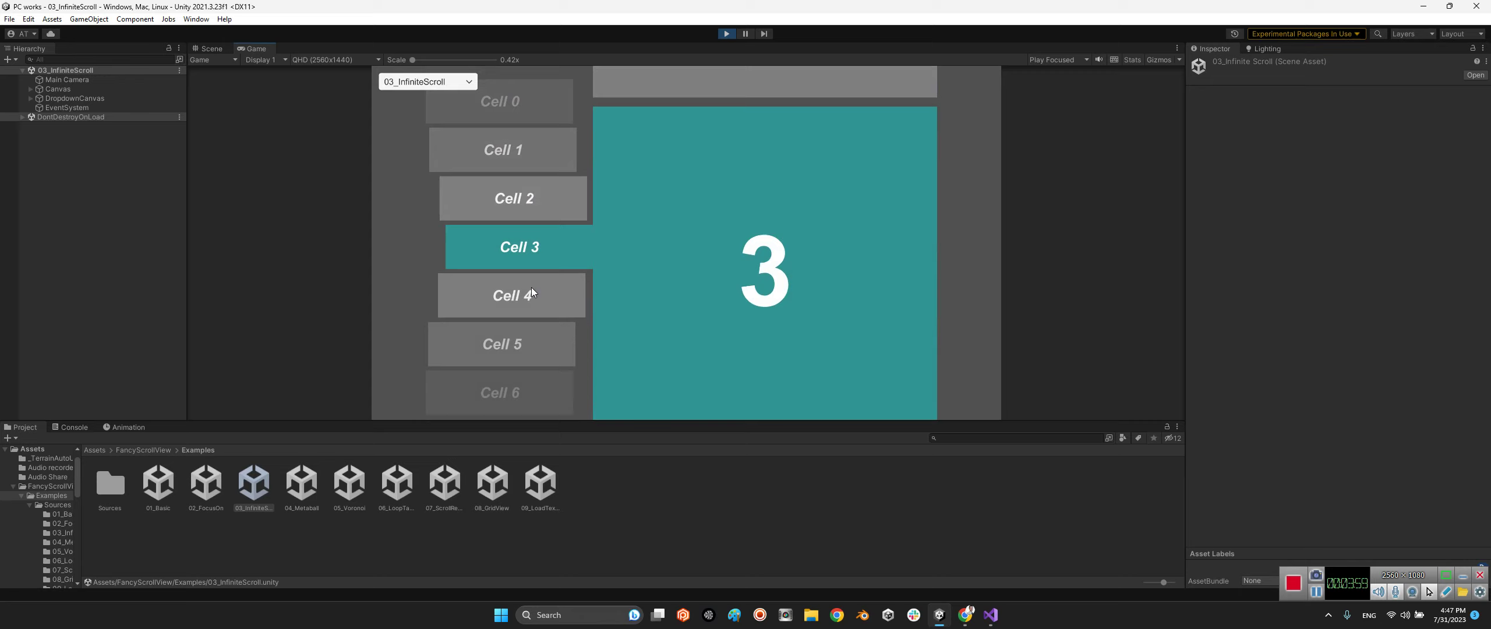
left_click(531, 290)
left_click(531, 297)
left_click(529, 308)
left_click(529, 319)
left_click(528, 333)
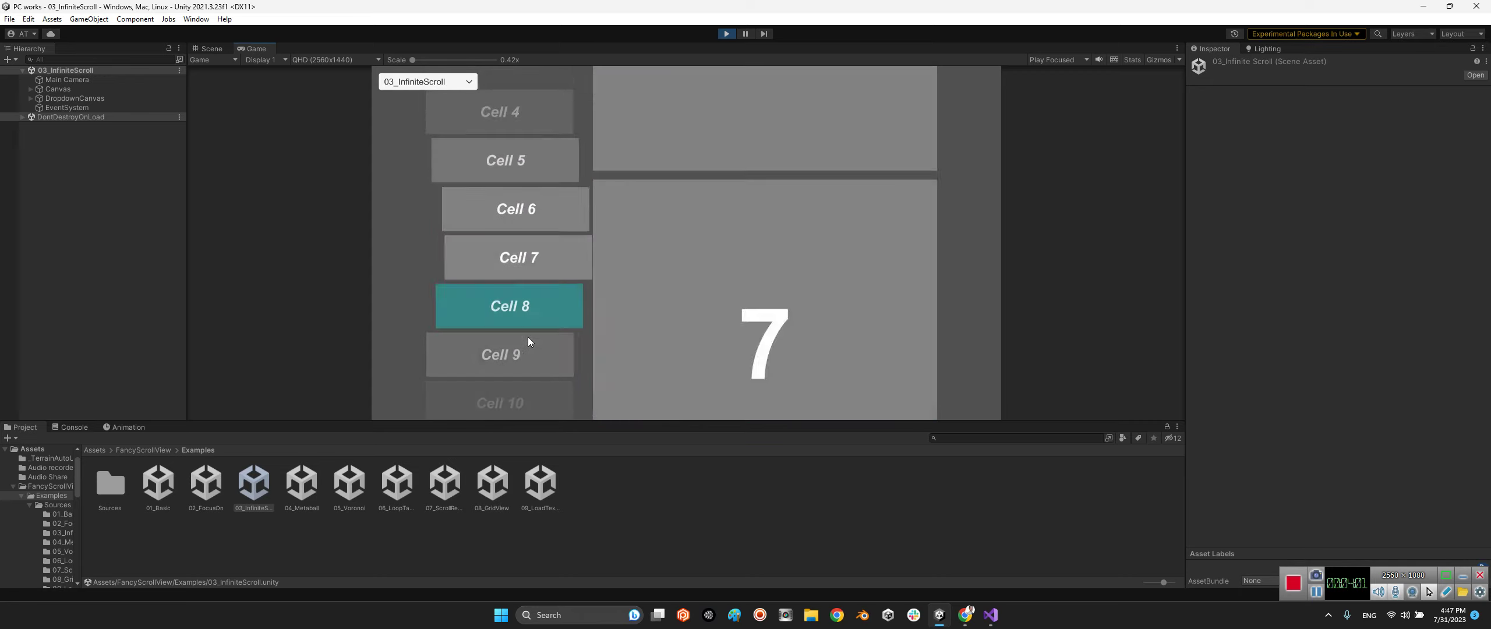
- Drag the looping list past Cell 18, wrapping to Cells 19 and 0, then stop playing
left_click_drag(580, 357, 602, 230)
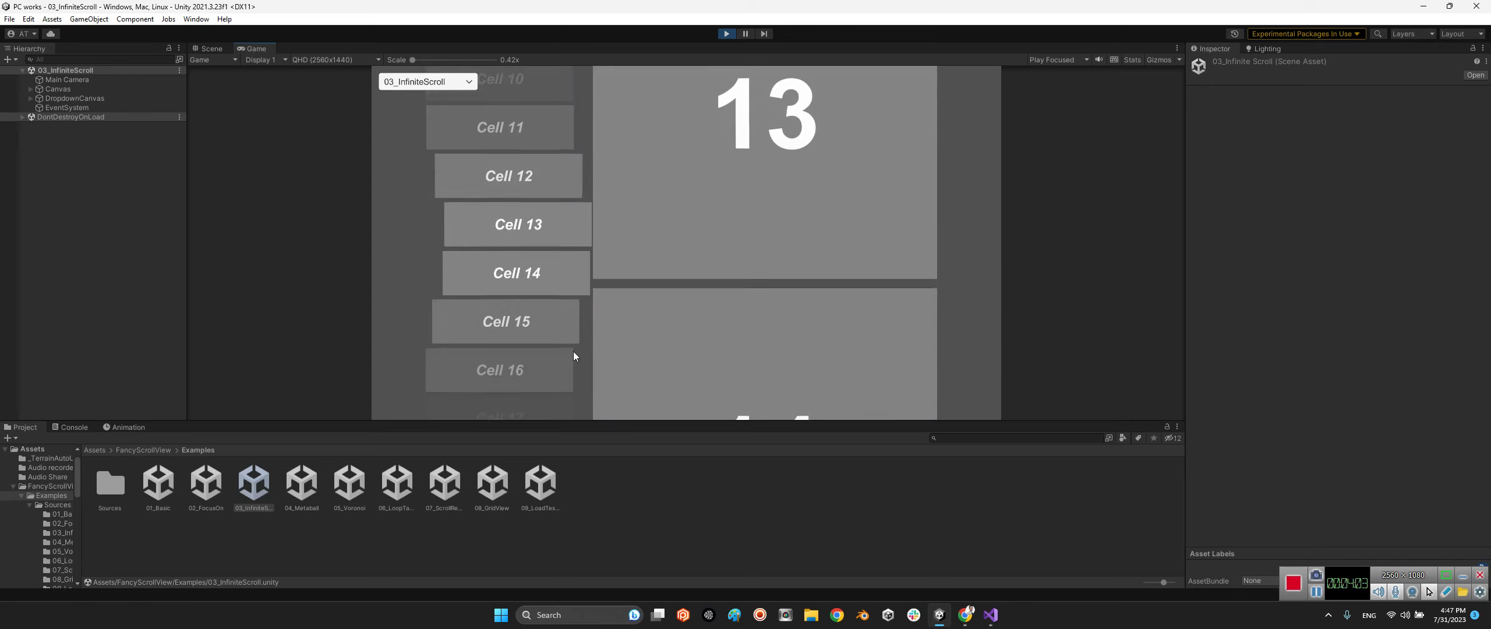
left_click_drag(573, 351, 605, 196)
left_click_drag(572, 320, 574, 271)
left_click(534, 243)
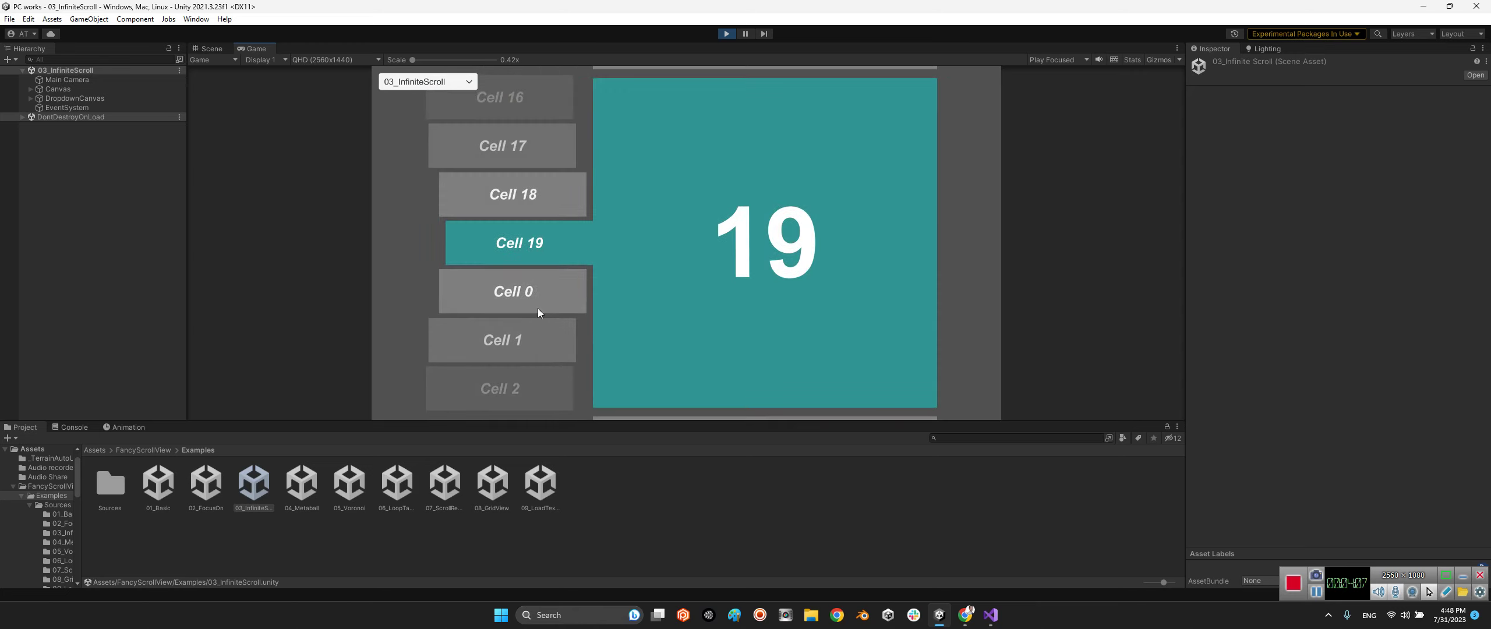
left_click_drag(538, 313, 550, 235)
left_click(550, 235)
left_click_drag(579, 334, 585, 180)
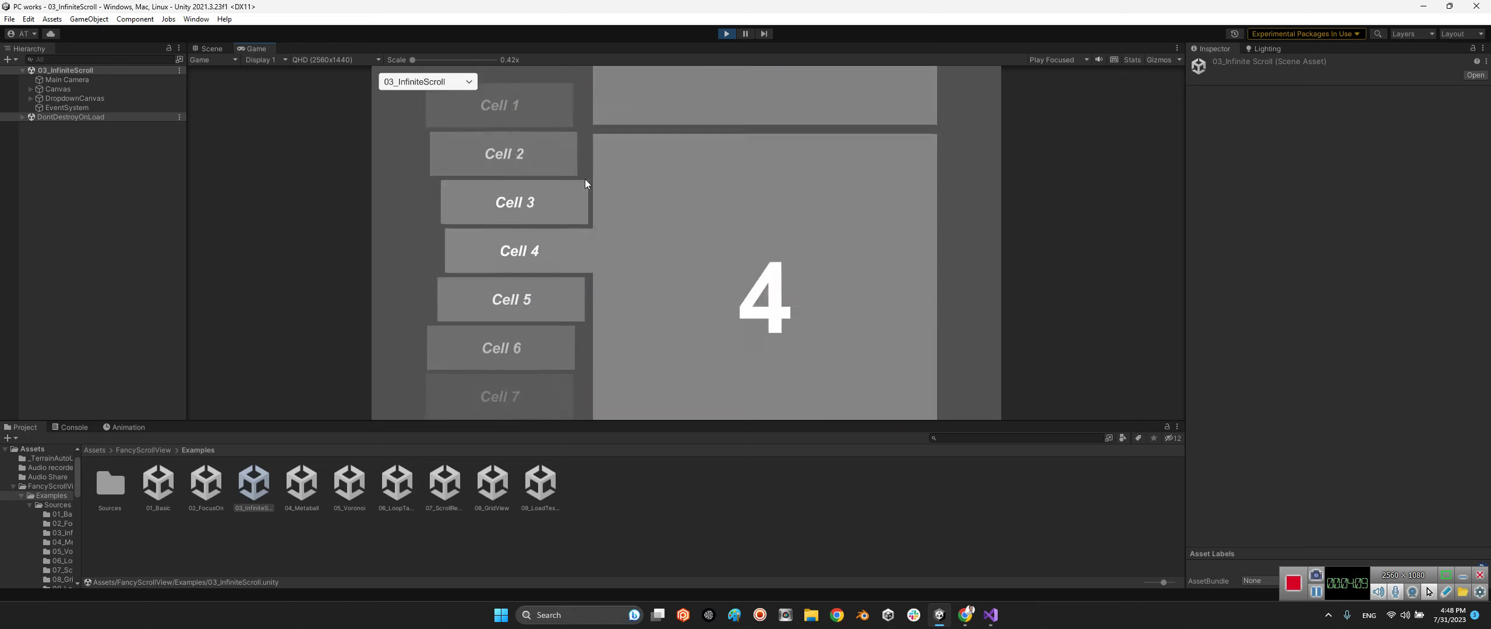
scroll(579, 263, "down", 10)
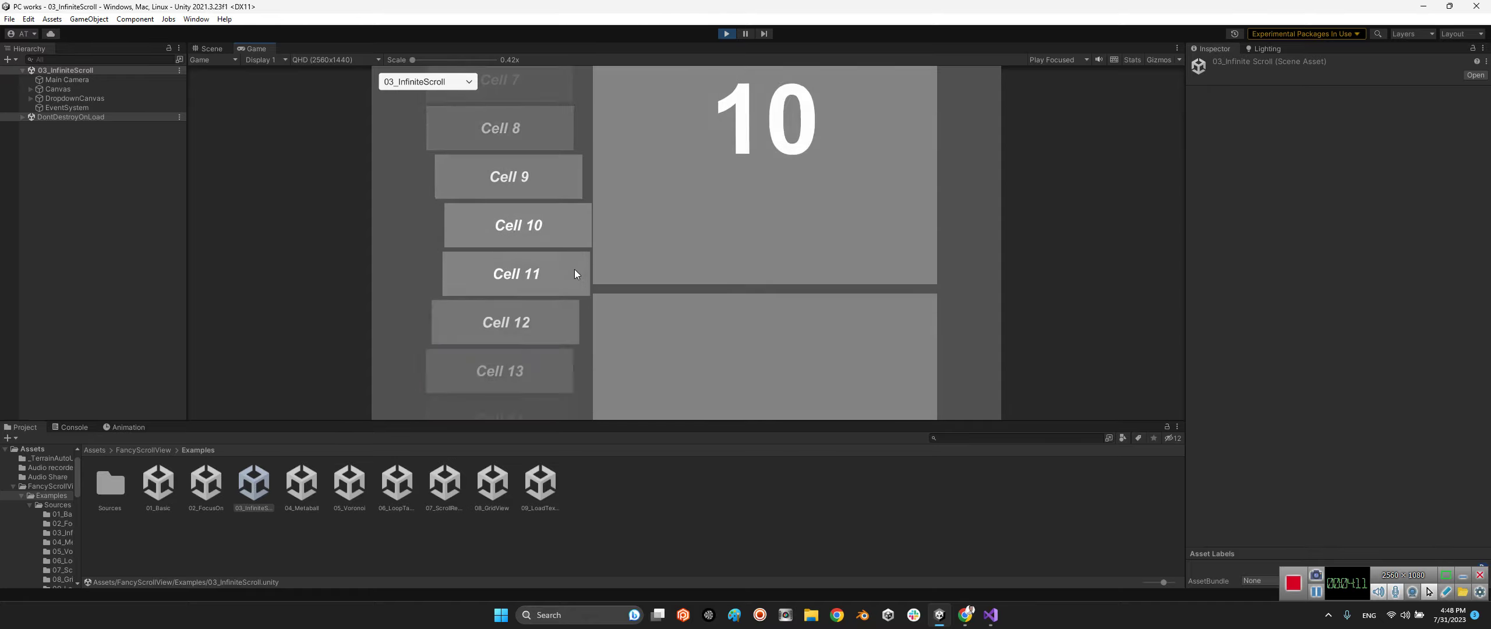
mouse_move(574, 274)
left_mouse_down()
mouse_move(567, 112)
mouse_move(548, 382)
mouse_move(571, 242)
mouse_move(573, 346)
mouse_move(556, 319)
mouse_move(572, 346)
mouse_move(593, 271)
left_mouse_up()
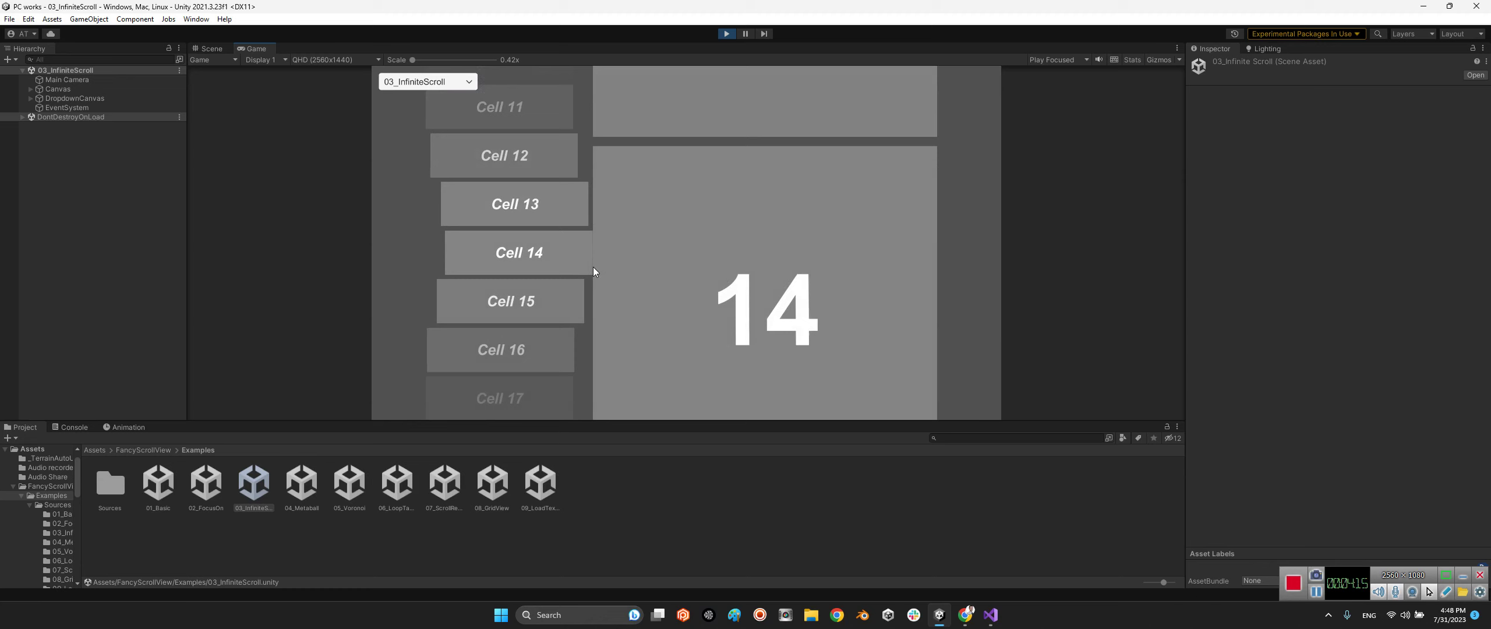
left_click(726, 33)
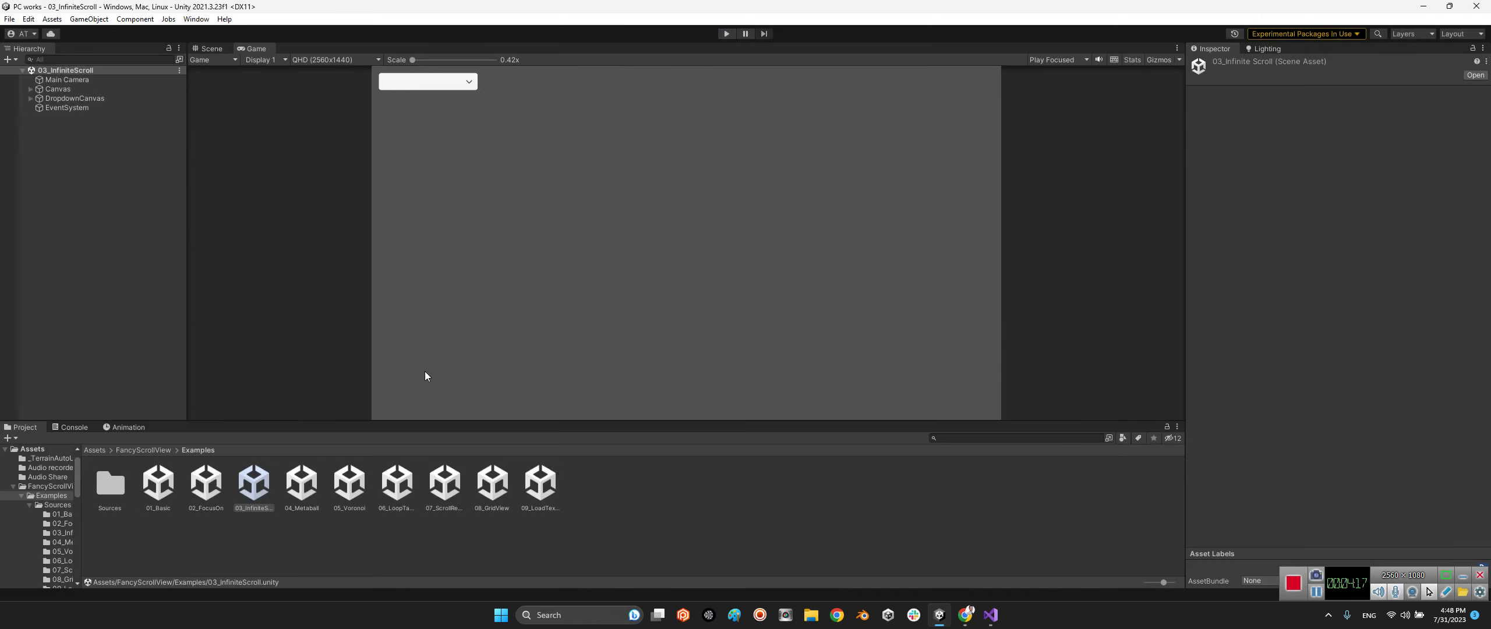
- Open and play 04_Metaball, advancing with > from Cell 11 up to Cell 16
double_click(302, 483)
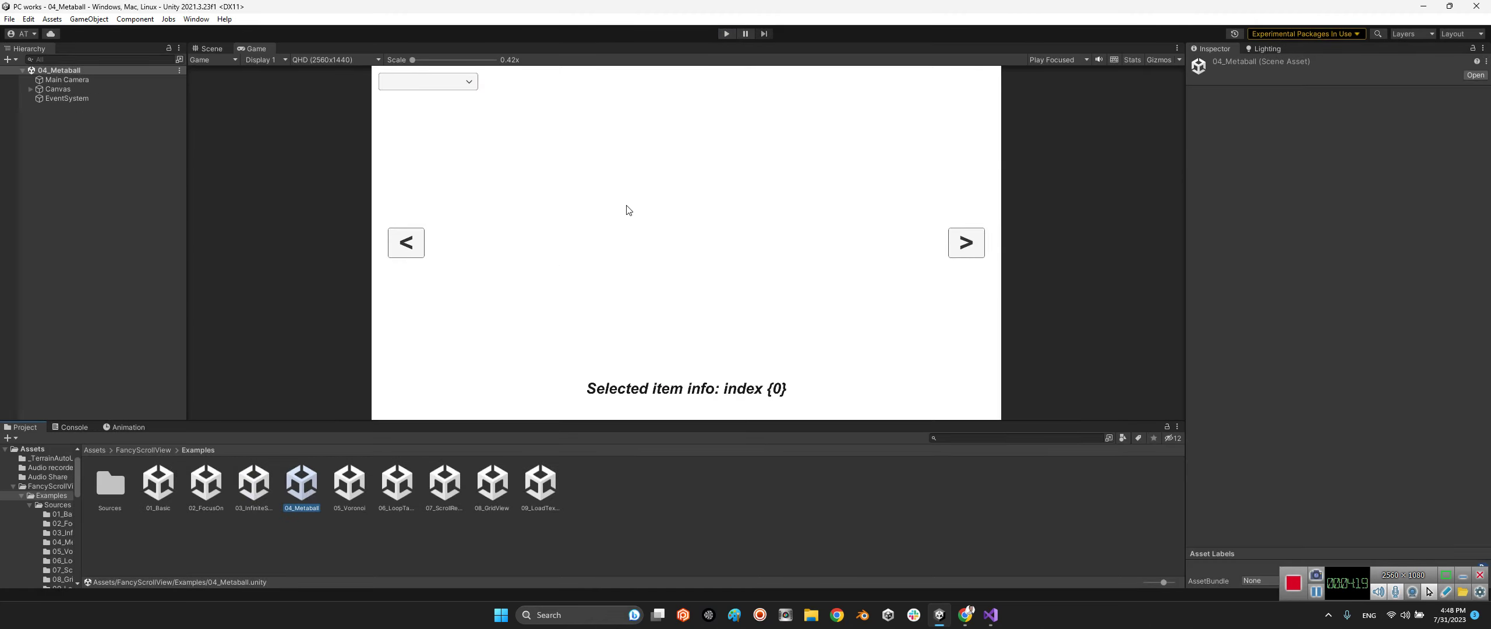
left_click(725, 34)
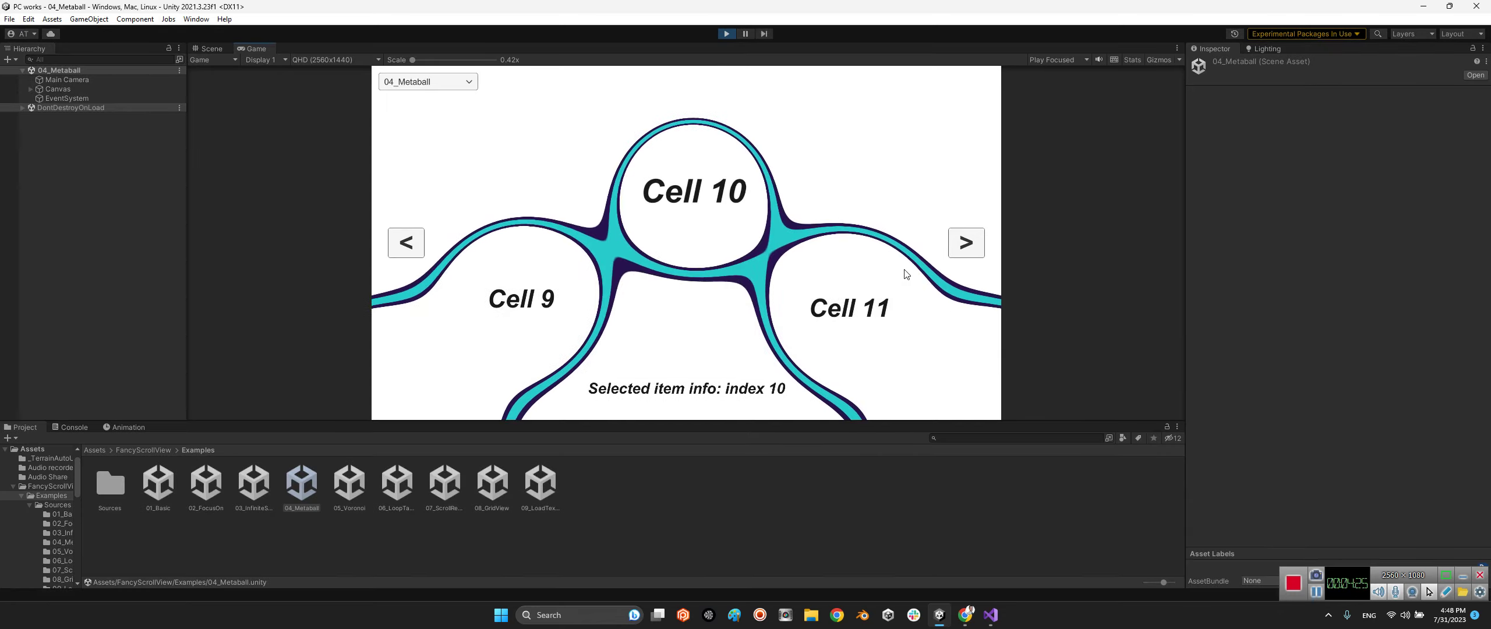
left_click(956, 251)
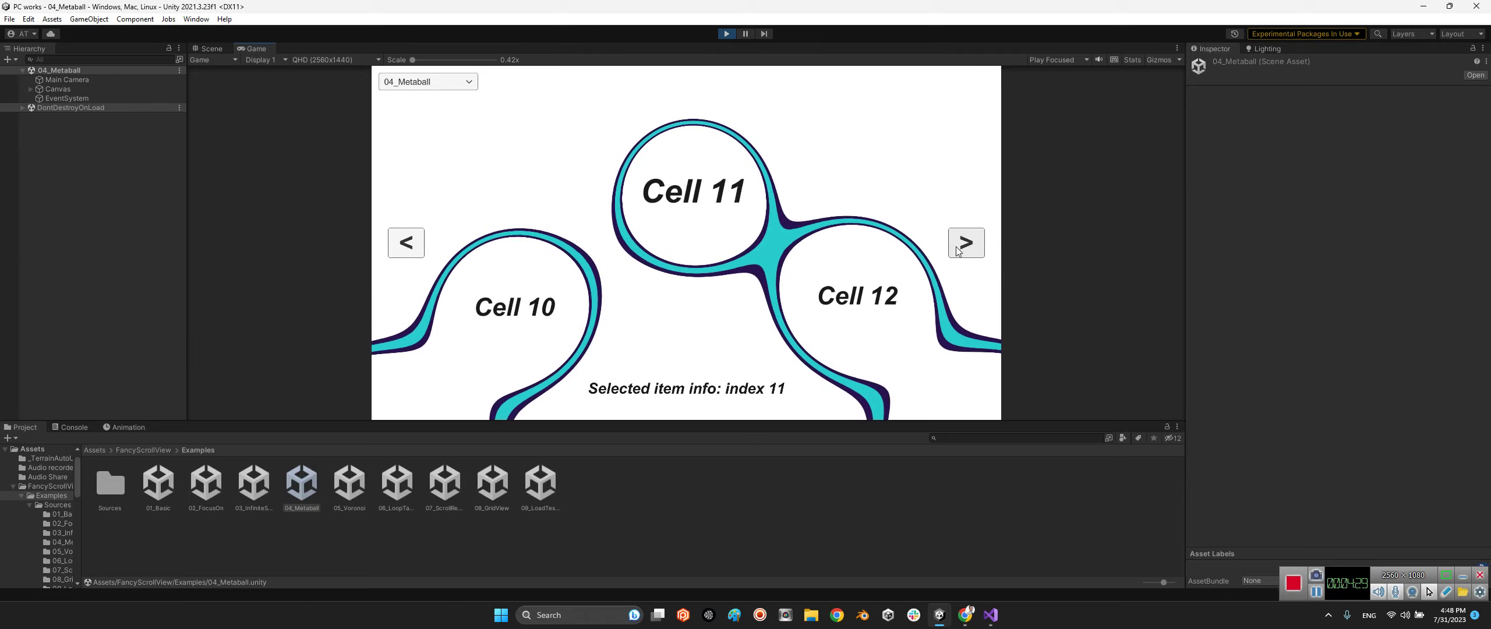
left_click(958, 251)
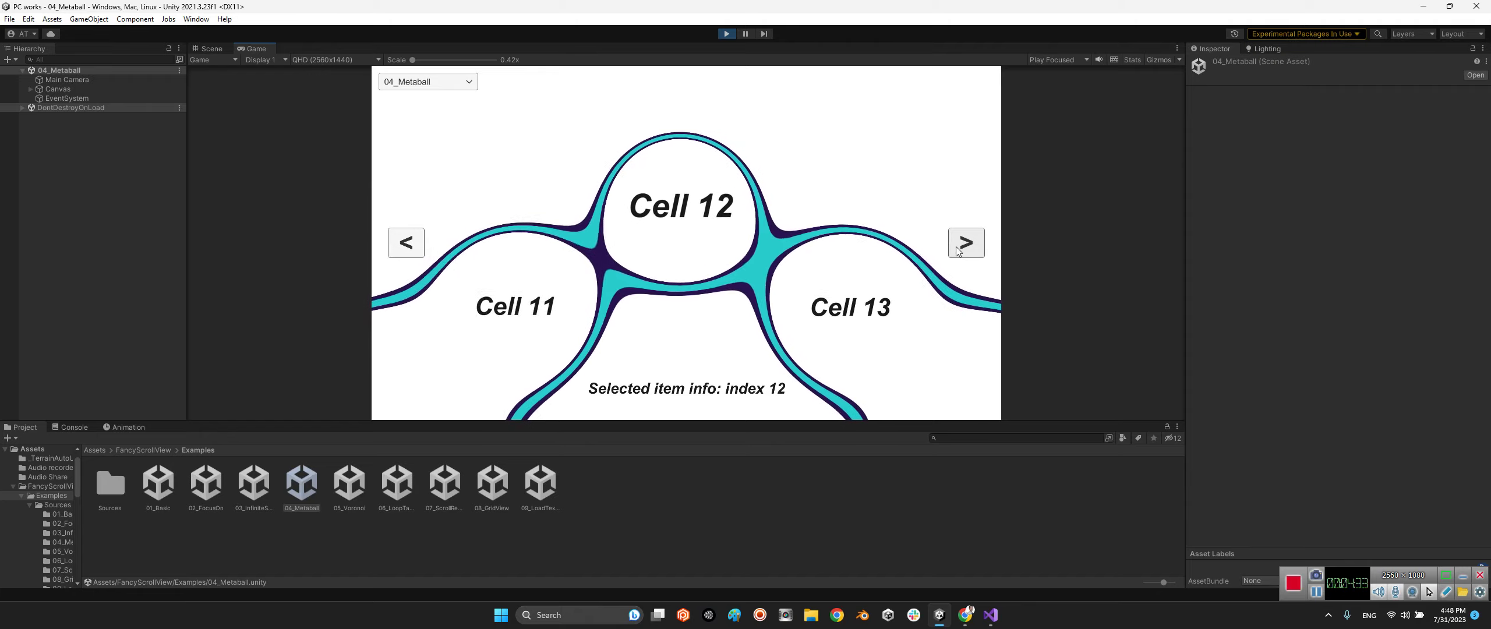
left_click(958, 250)
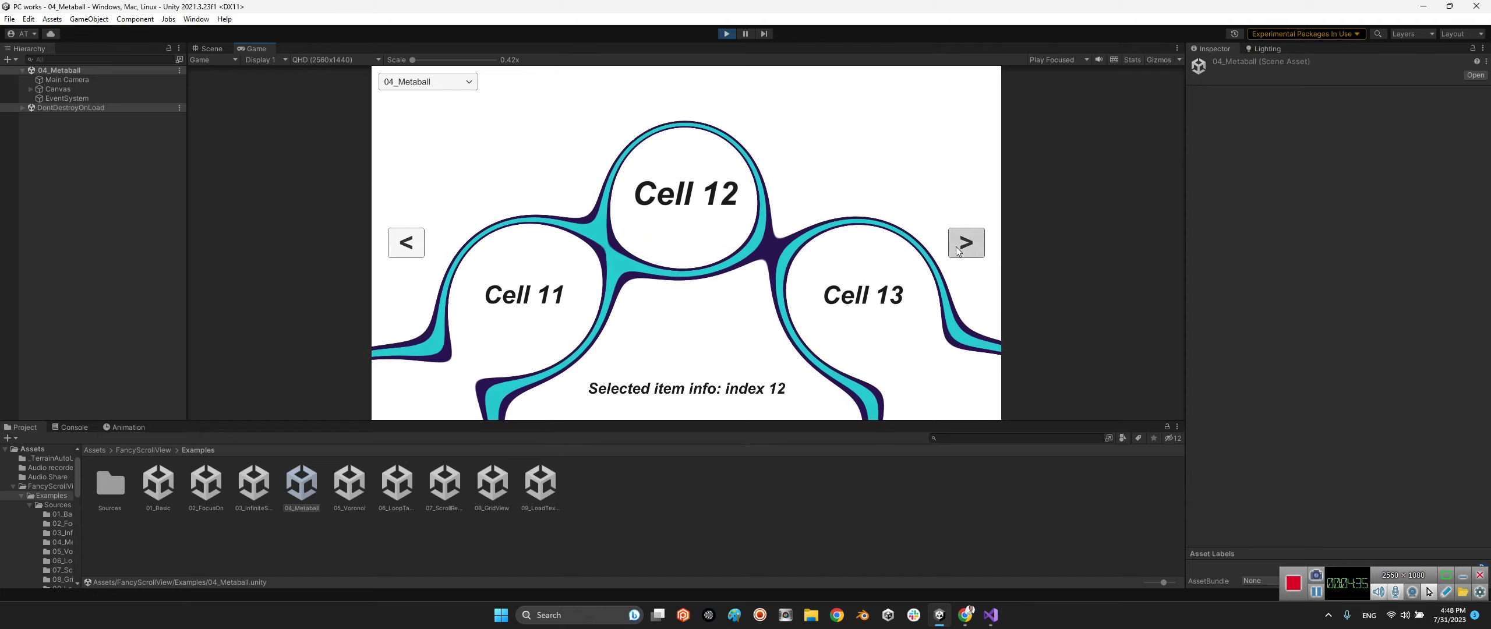
left_click(958, 251)
left_click(958, 251)
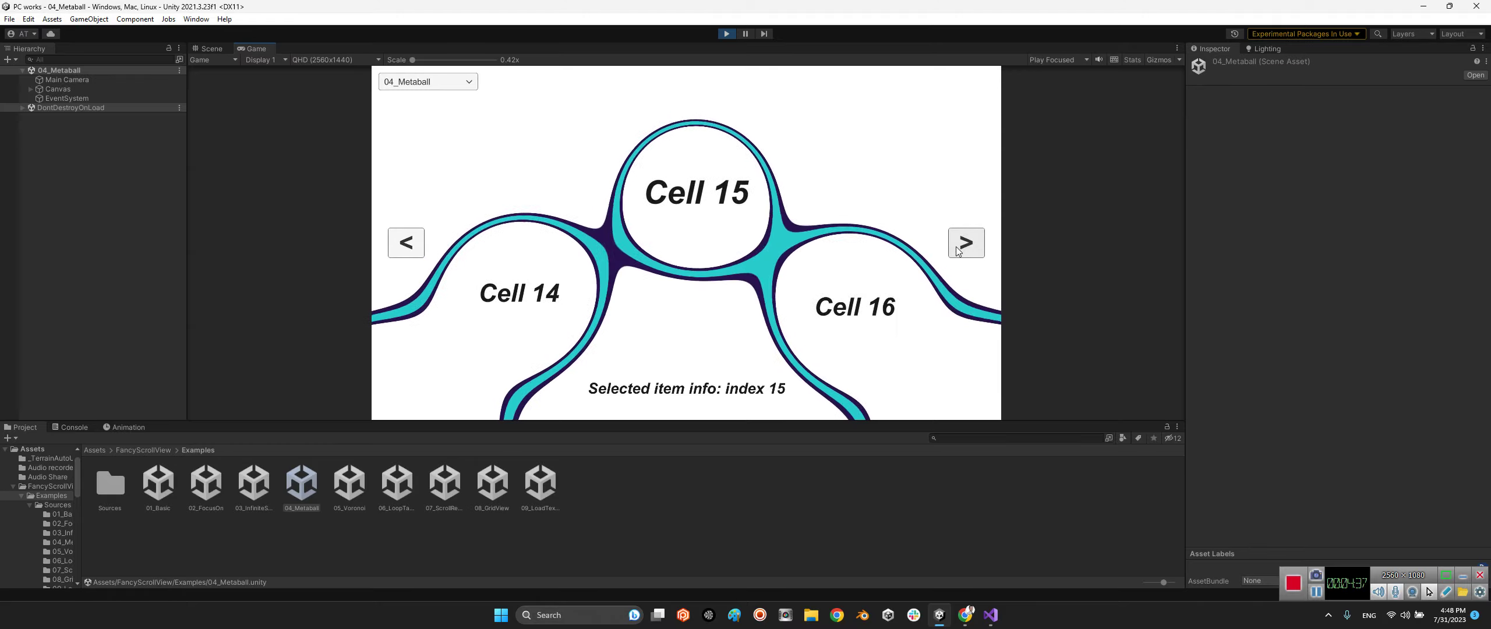
left_click(958, 250)
left_click(958, 251)
- Step back with < five times until Cell 10 is centred
left_click(406, 243)
left_click(406, 243)
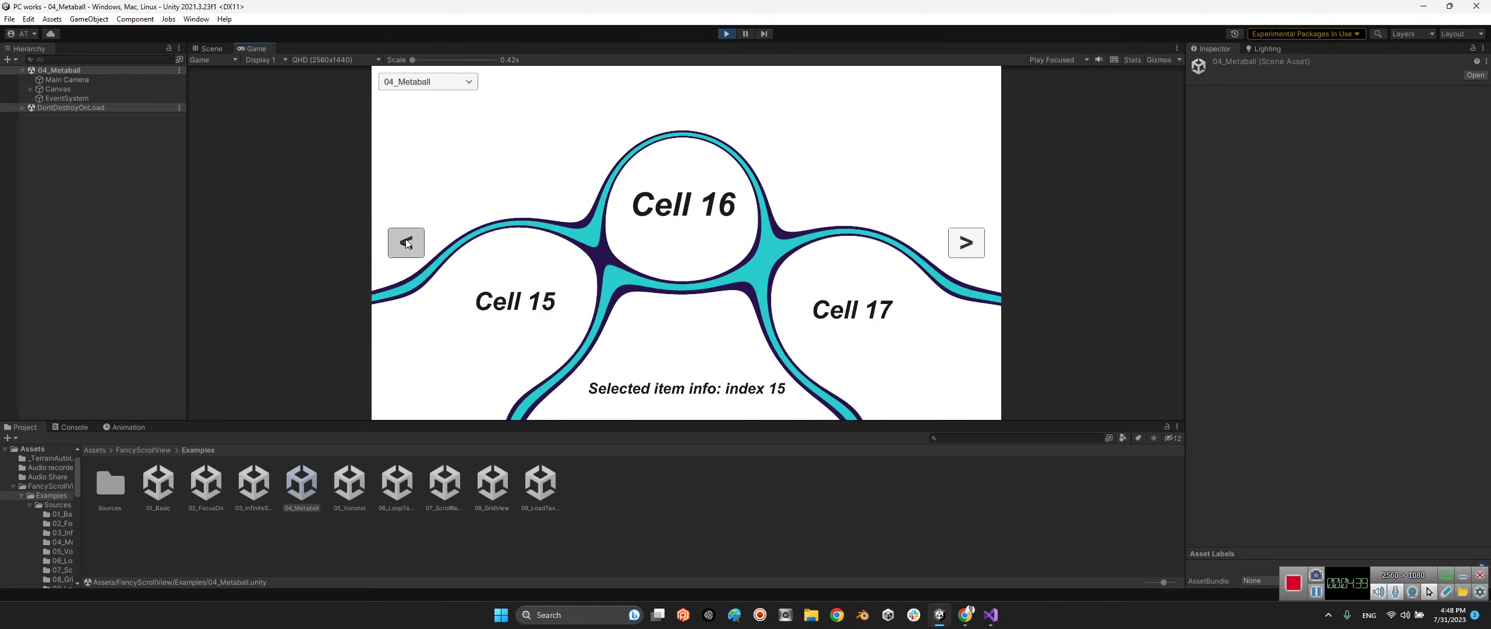
left_click(406, 243)
left_click(406, 243)
left_click(406, 243)
left_click(406, 243)
left_click(406, 243)
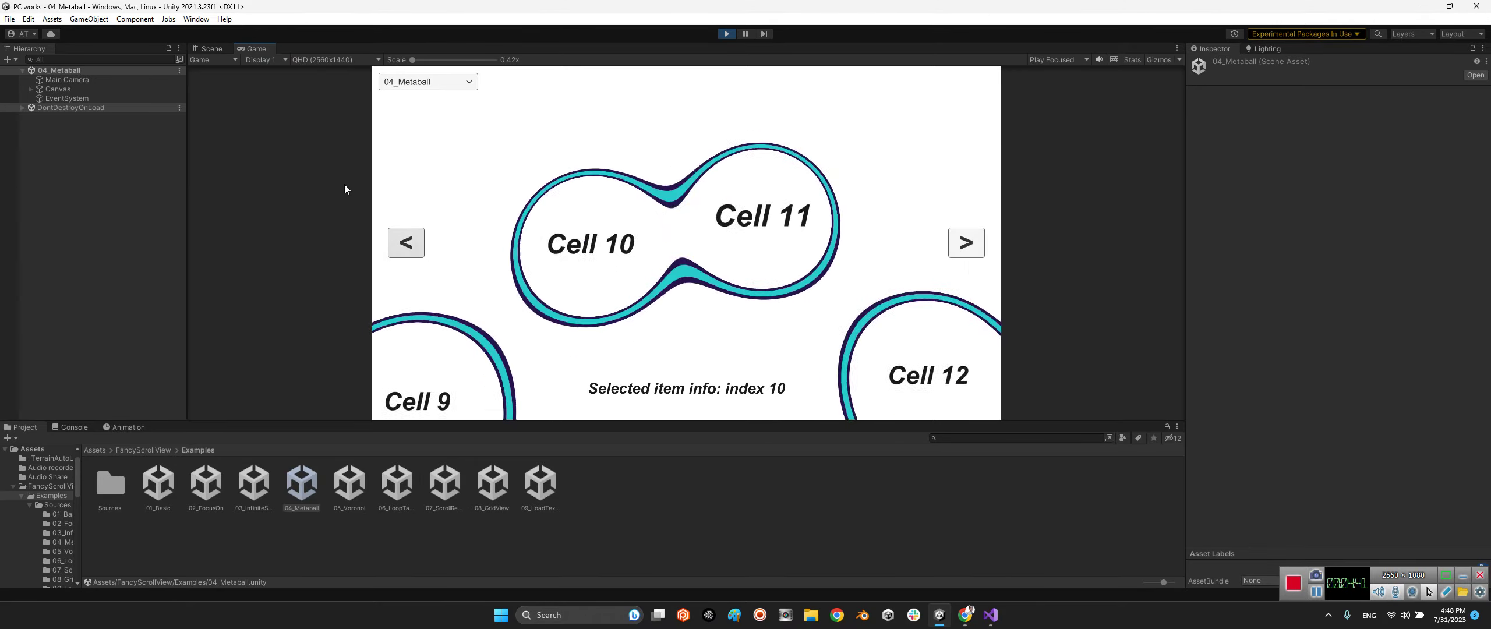
- Expand Canvas > ScrollView > Content and inspect ScrollView, the Cell prefab and SelectedItemInfo
left_click(31, 88)
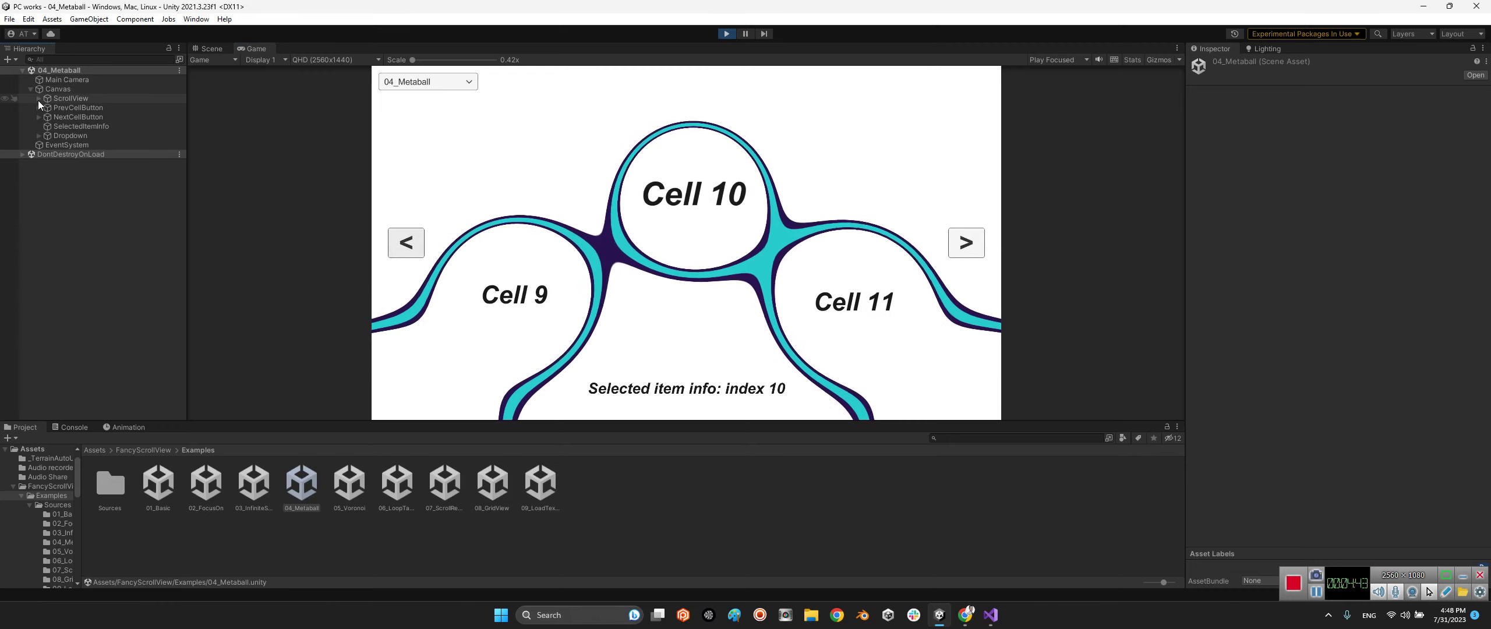
left_click(38, 99)
left_click(45, 108)
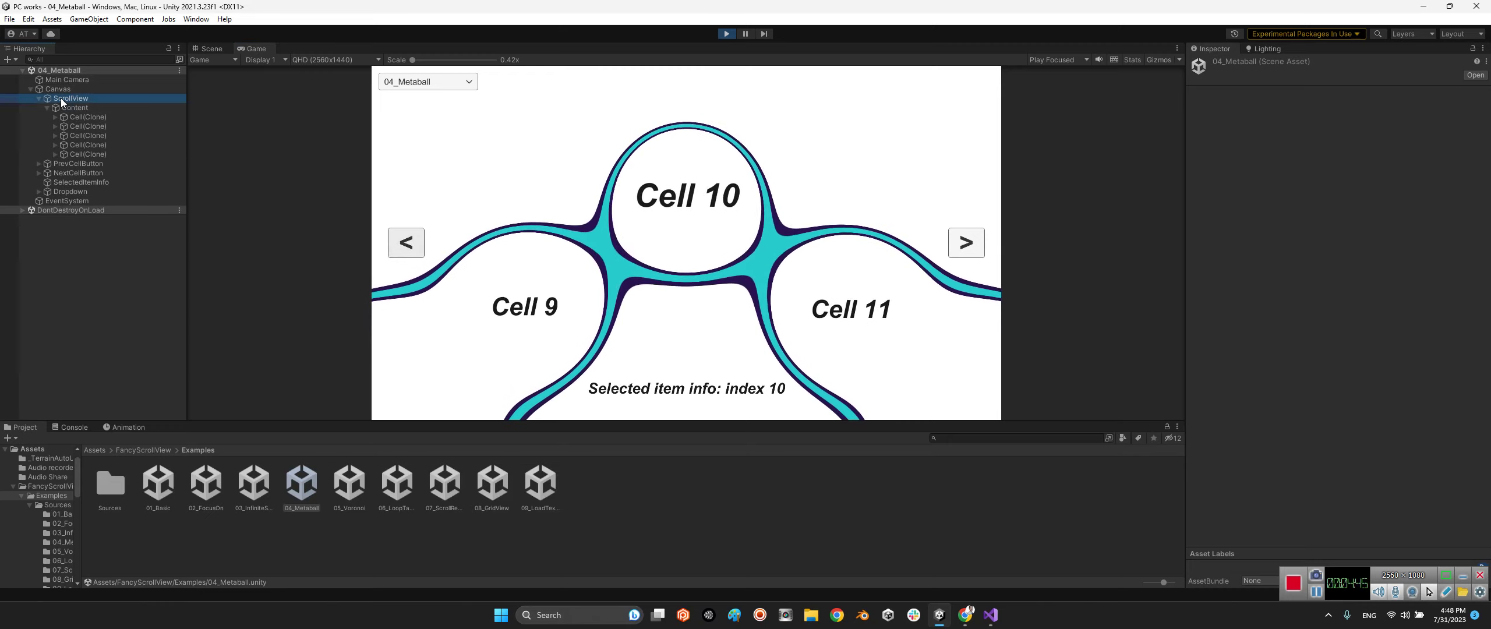
left_click(60, 98)
scroll(1300, 426, "down", 3)
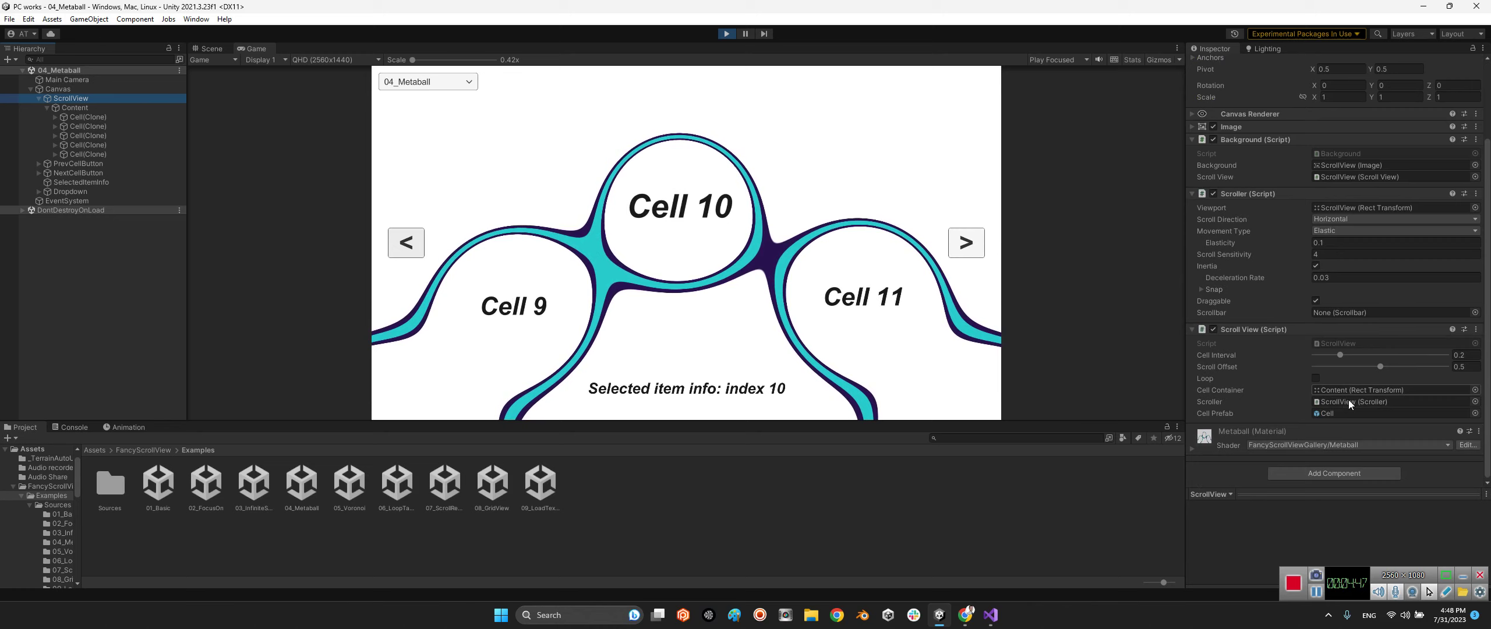
left_click(1335, 413)
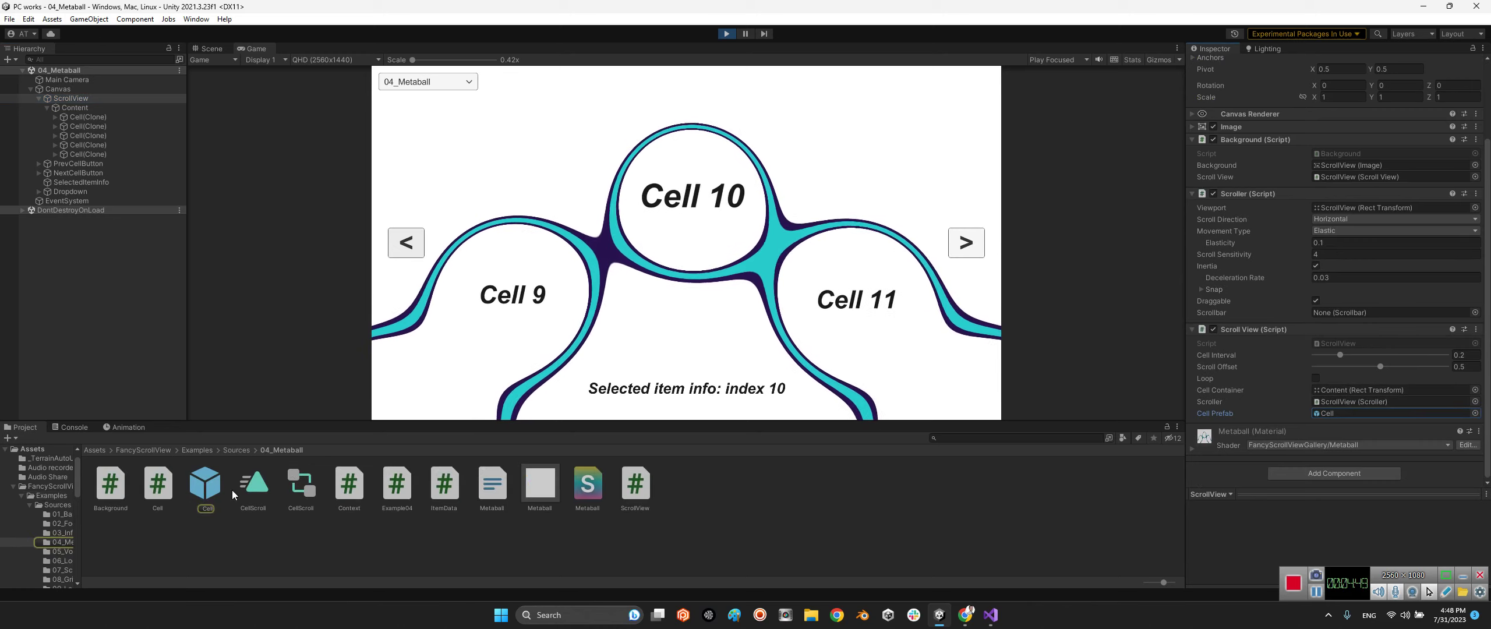
left_click(62, 182)
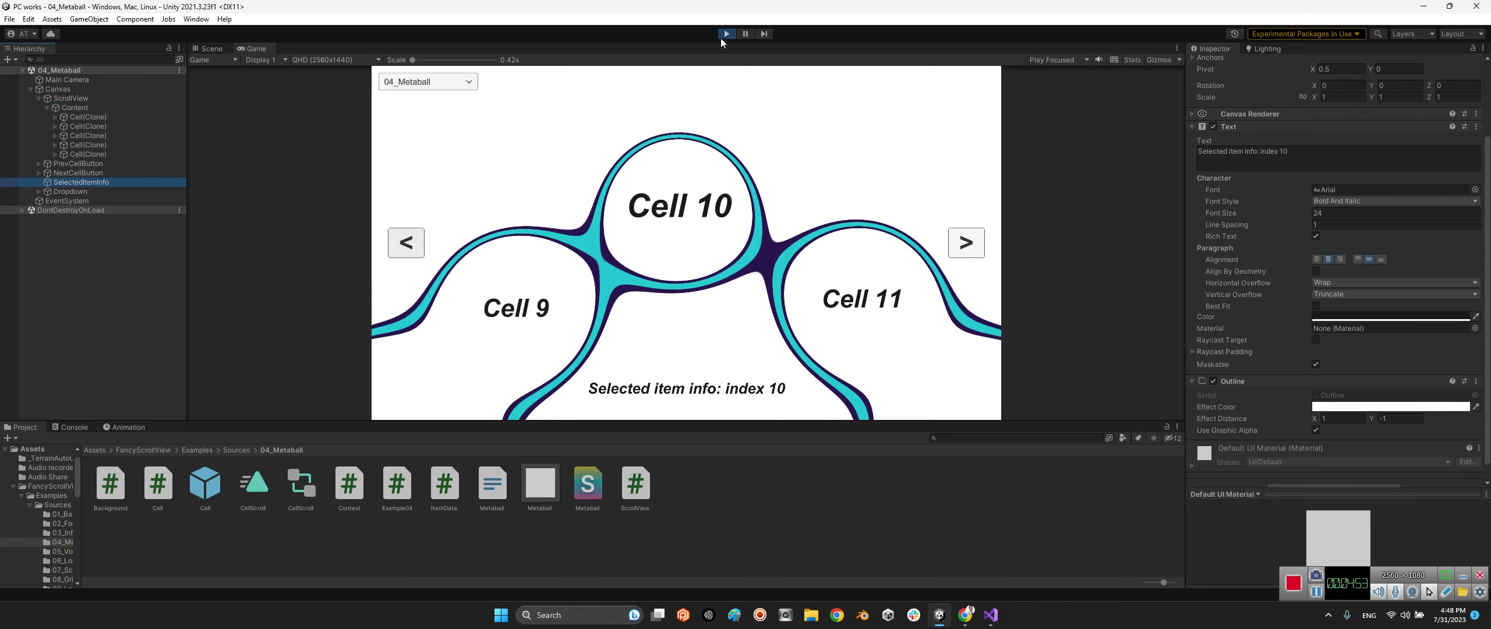
- Stop the Metaball scene and return the Project panel to the Examples folder
left_click(650, 177)
key("ctrl+p")
left_click(241, 452)
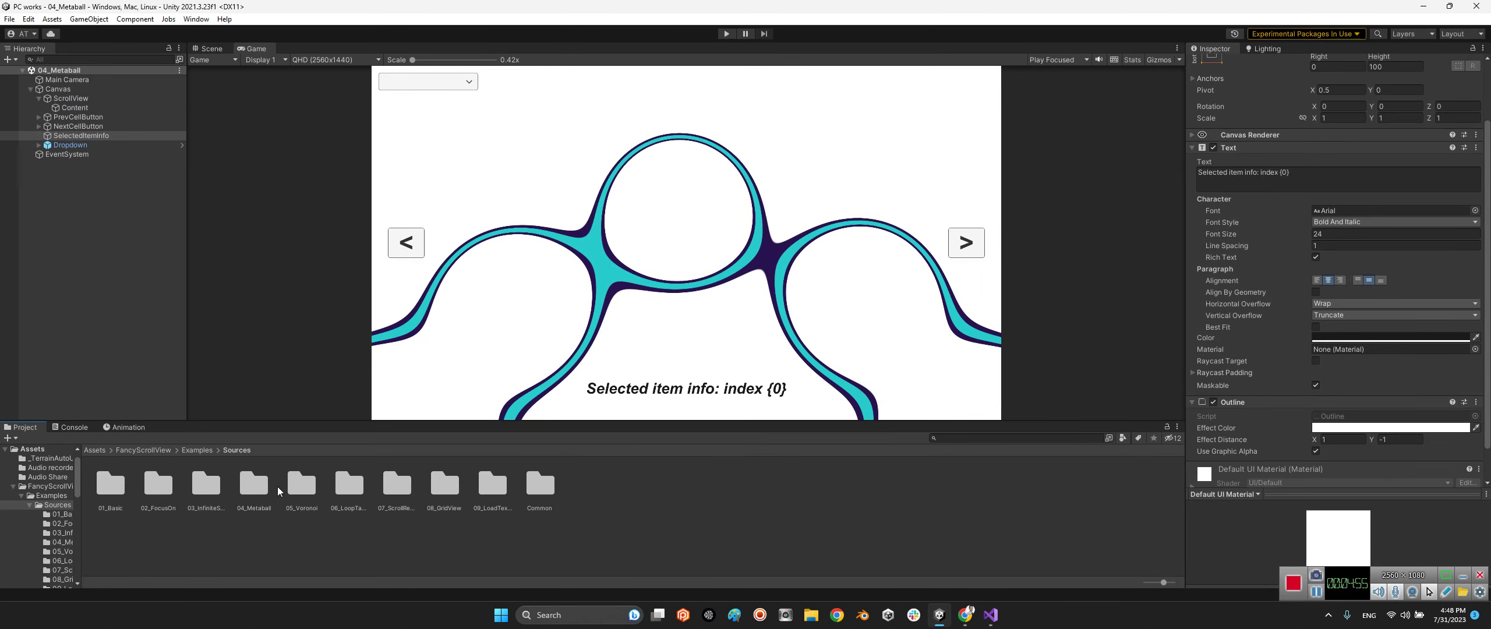
left_click(201, 452)
- Open and play 05_Voronoi, advancing its carousel forward to Cell 19
double_click(350, 482)
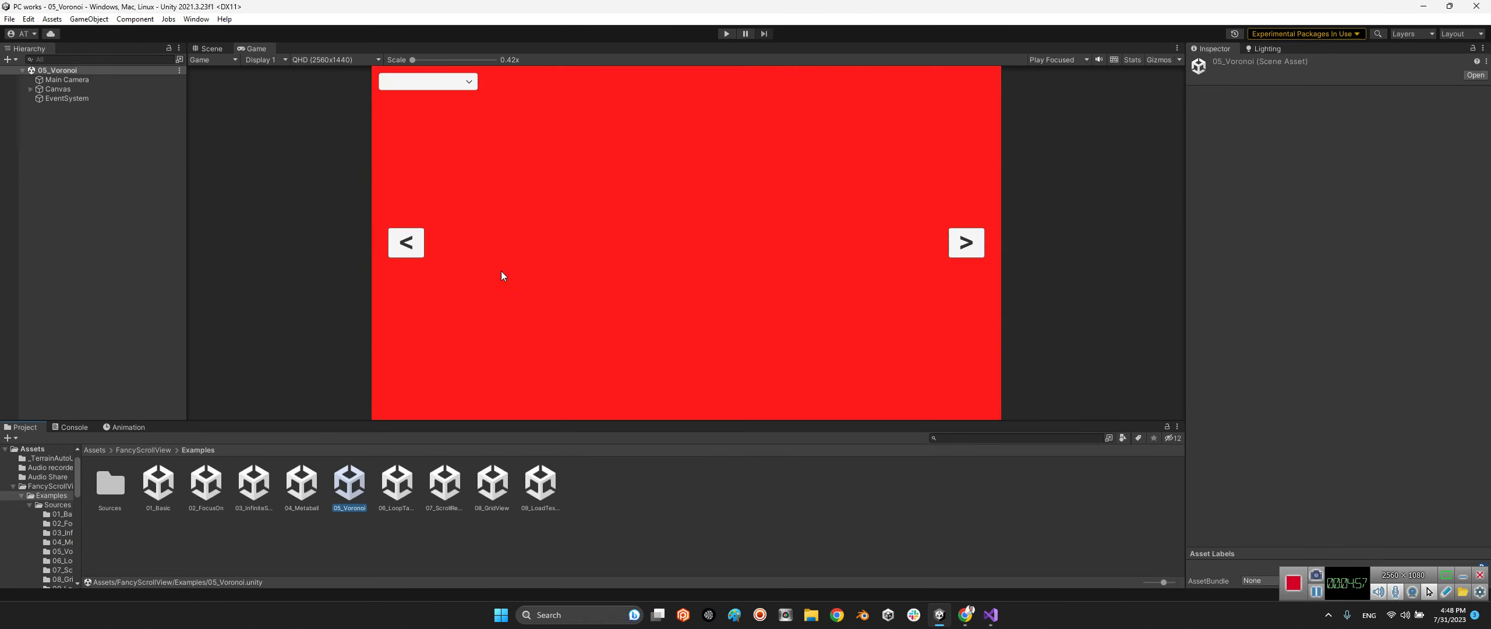
left_click(726, 34)
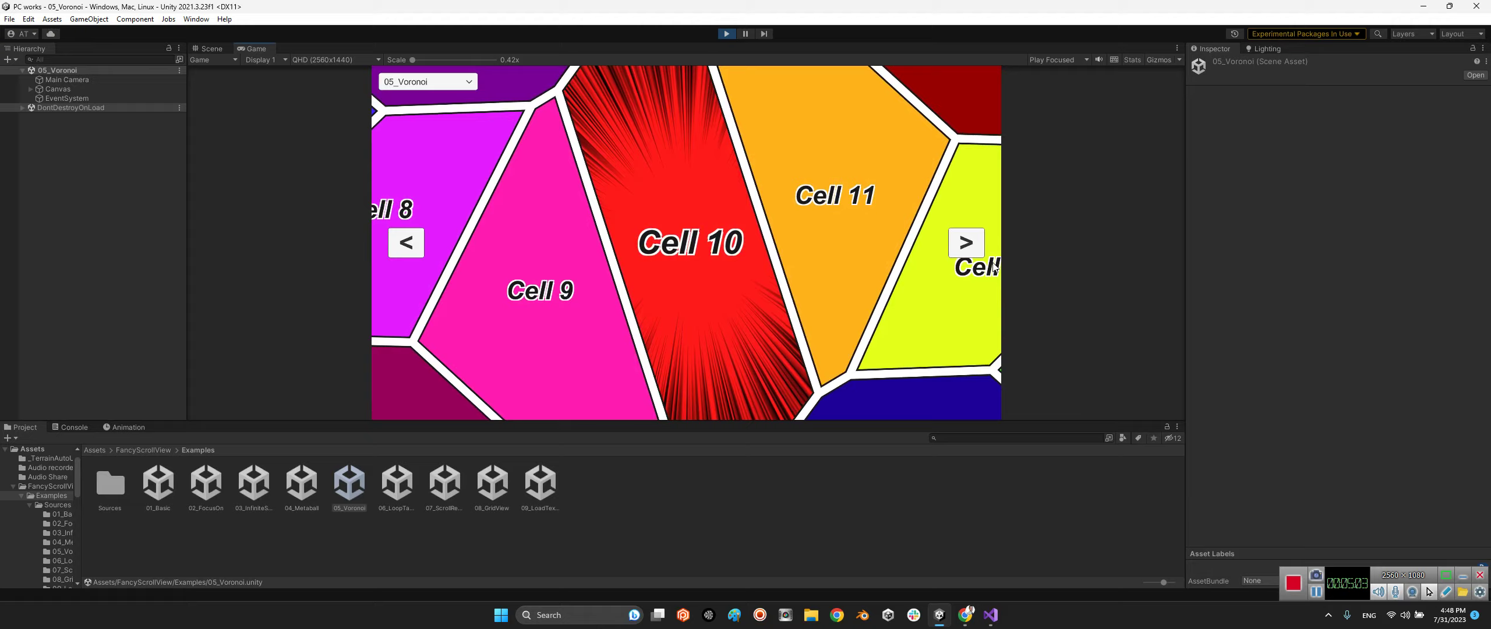
left_click(967, 243)
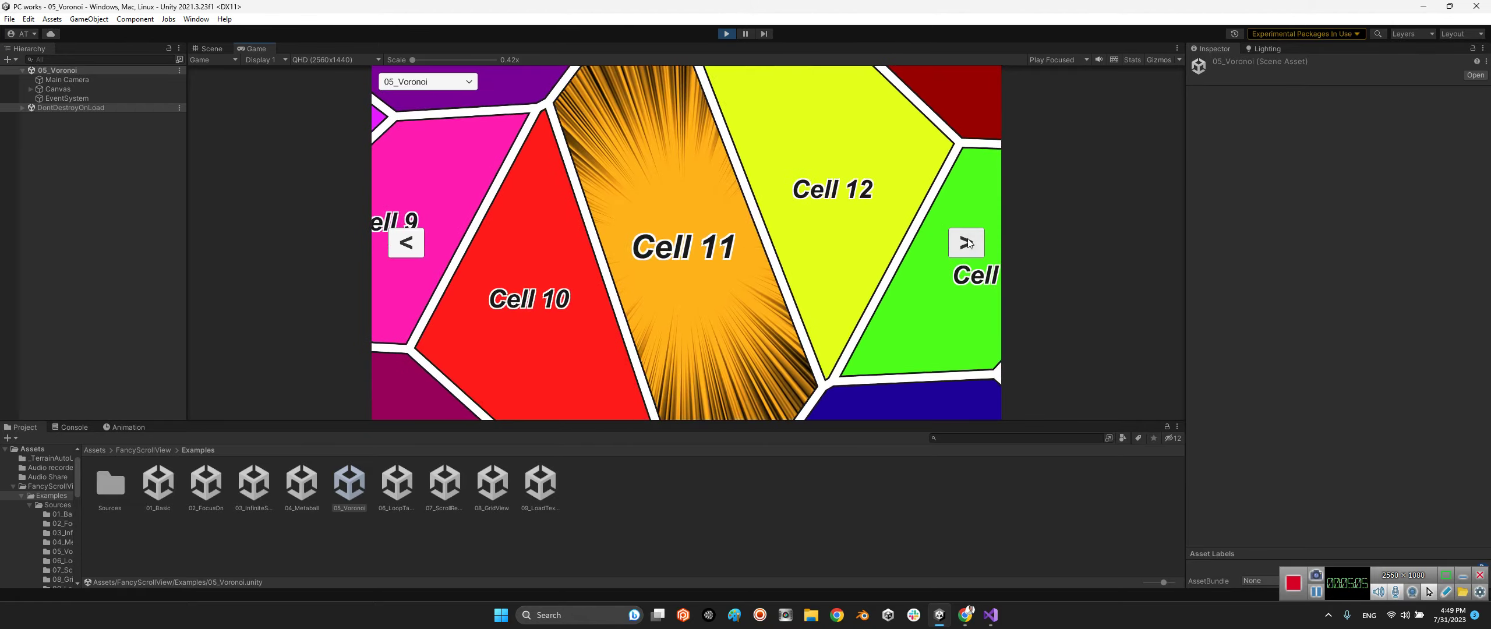
left_click(967, 243)
left_click(967, 243)
left_click(967, 243)
left_click(967, 243)
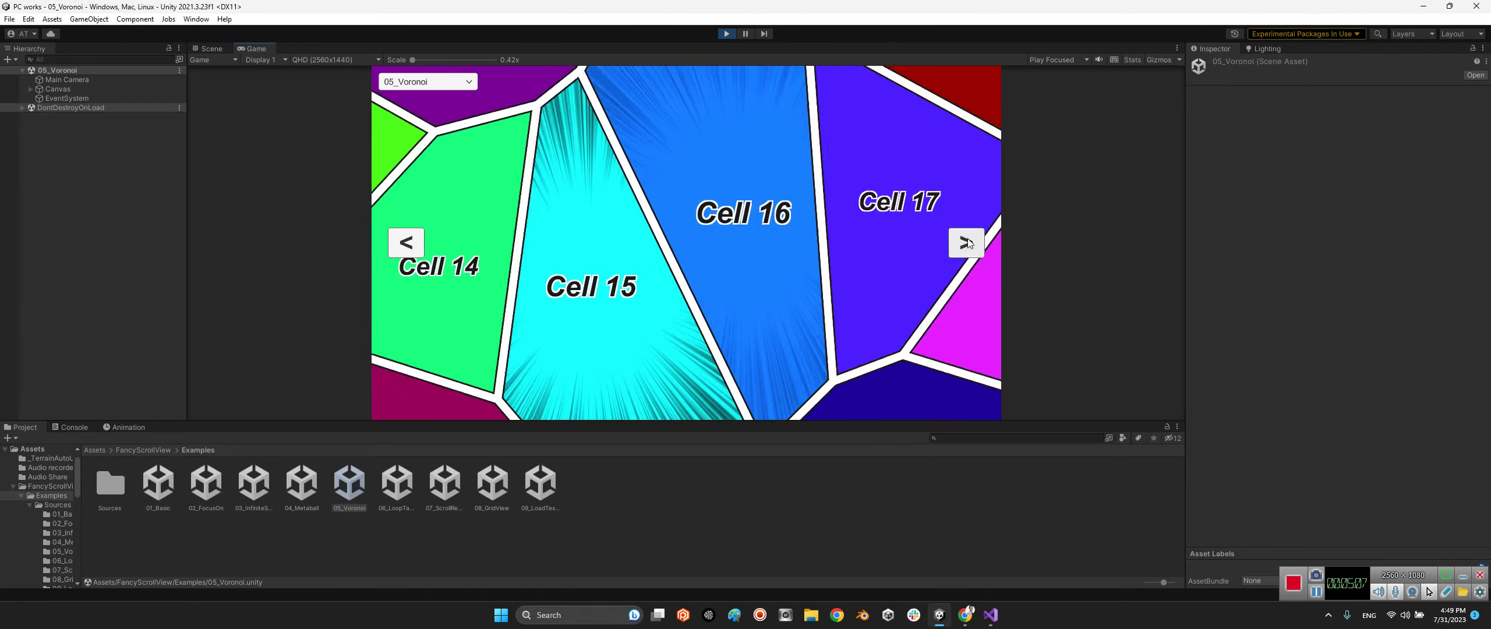
left_click(967, 243)
left_click(967, 243)
left_click(967, 243)
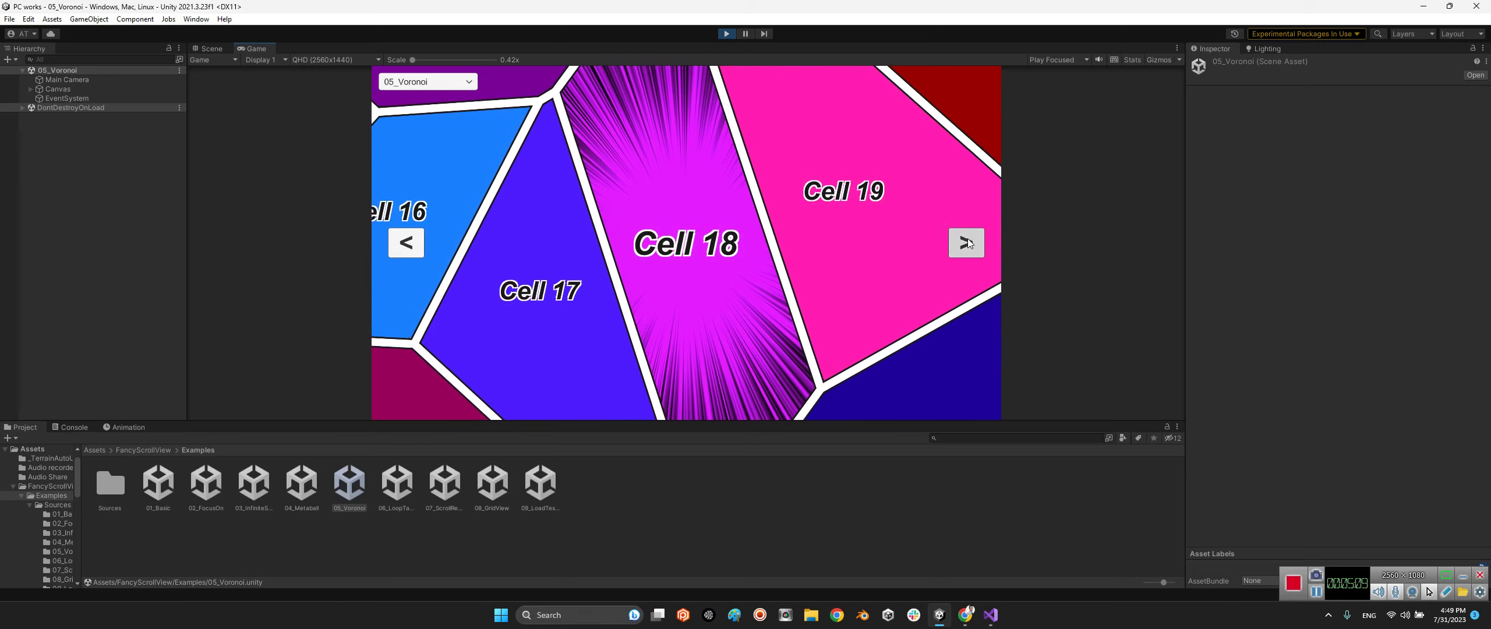
left_click(967, 242)
- Page the Voronoi carousel back from Cell 19 to Cell 7
left_click(406, 243)
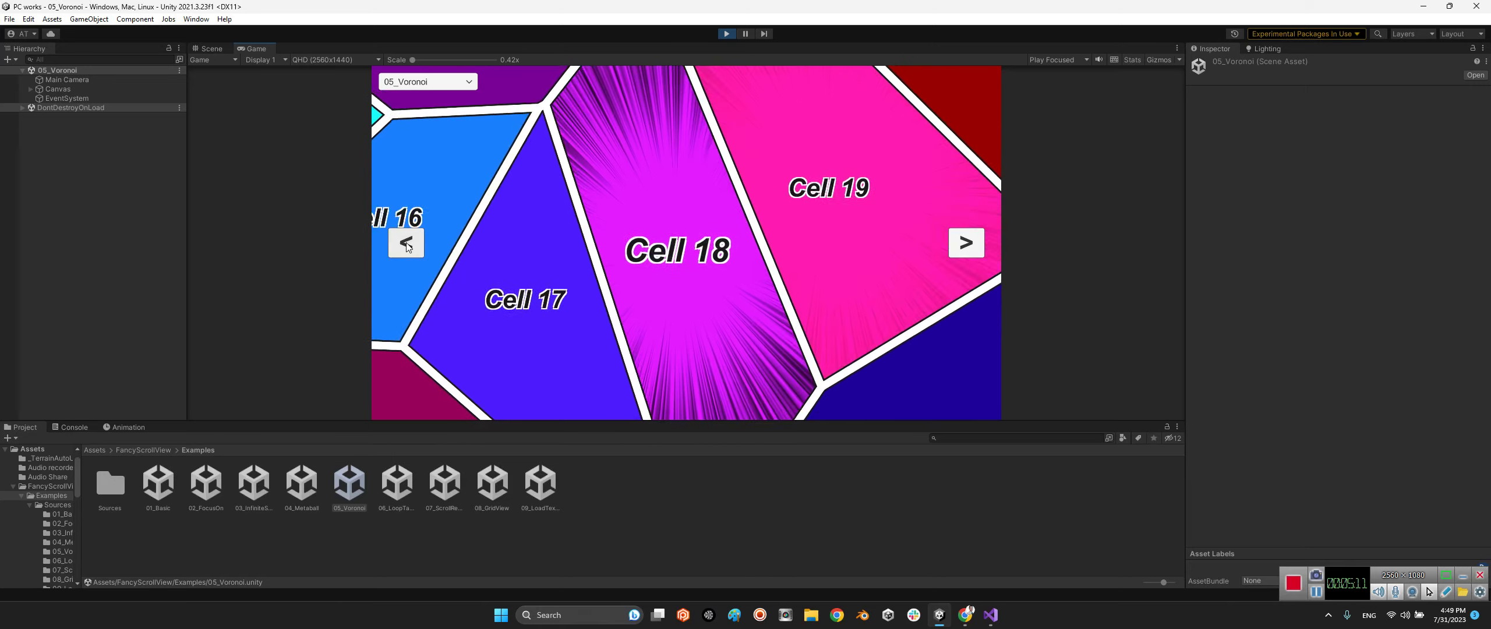
left_click(407, 244)
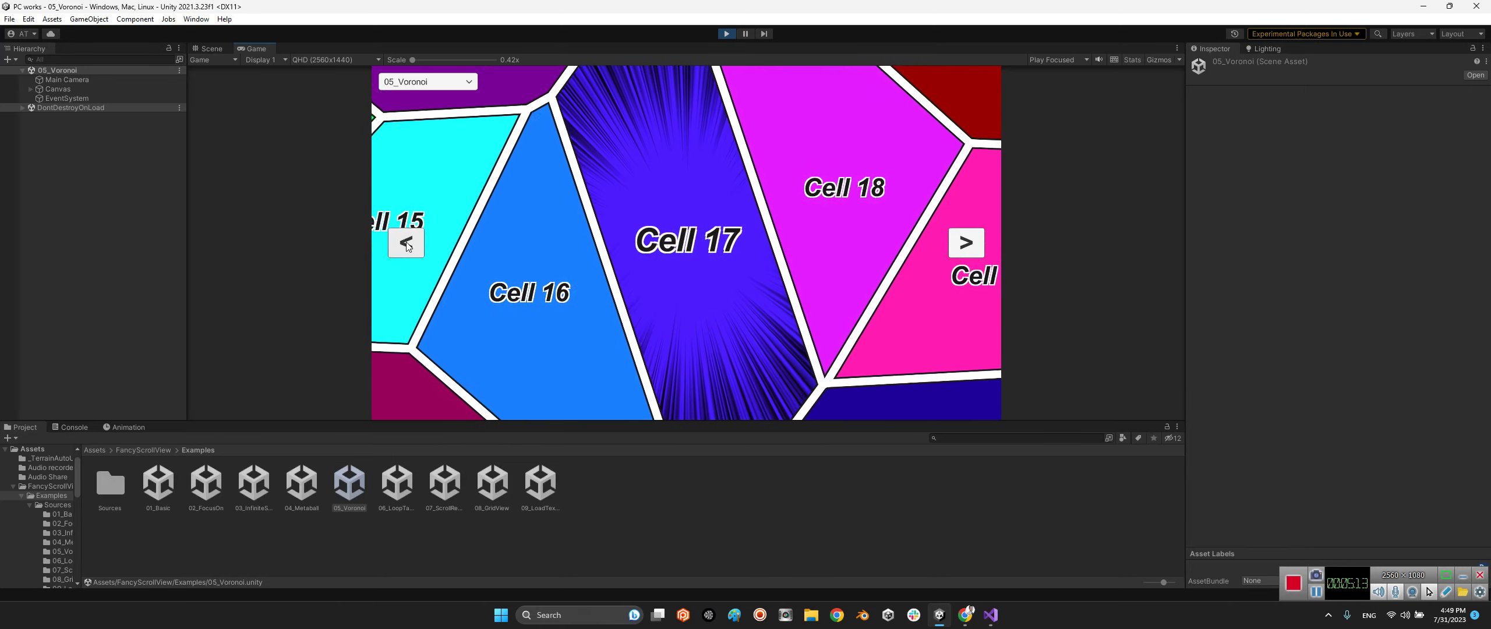
left_click(406, 243)
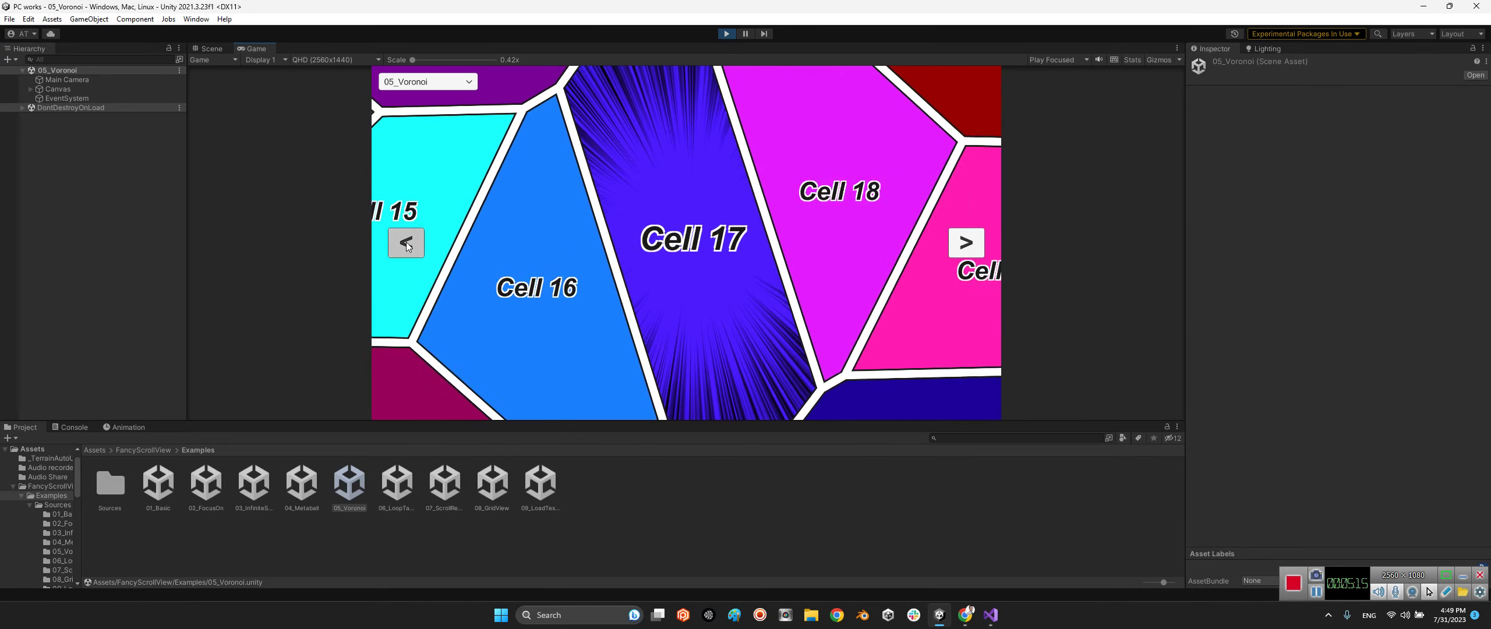
left_click(407, 244)
left_click(407, 244)
left_click(407, 244)
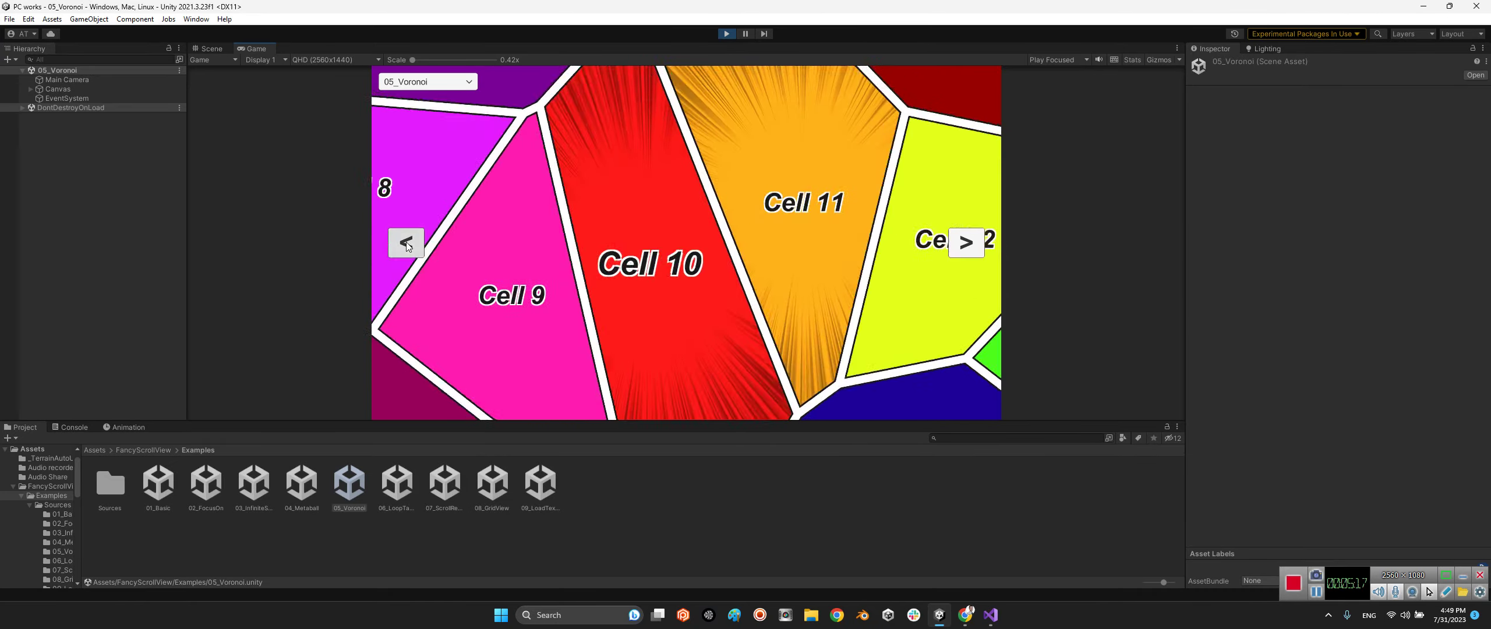
left_click(407, 244)
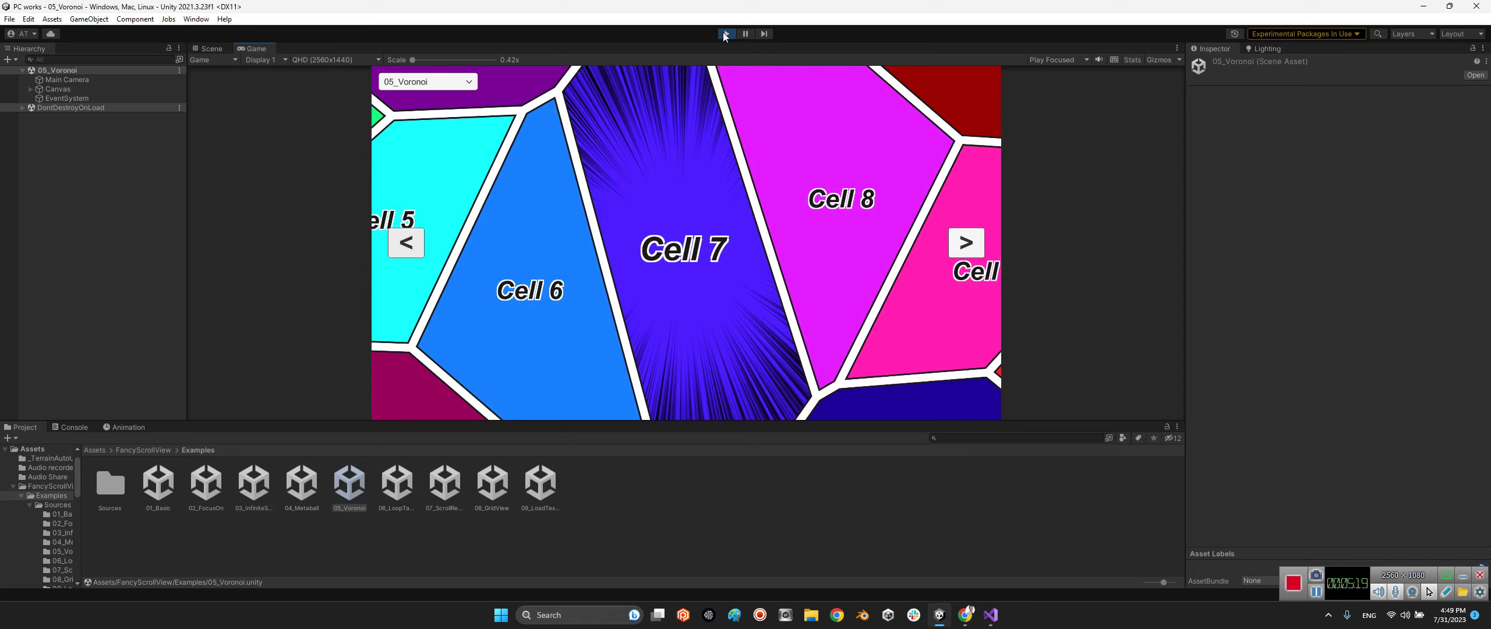
- Stop the Voronoi scene, then open and run the 06_LoopTabBar example
key("ctrl+p")
double_click(396, 482)
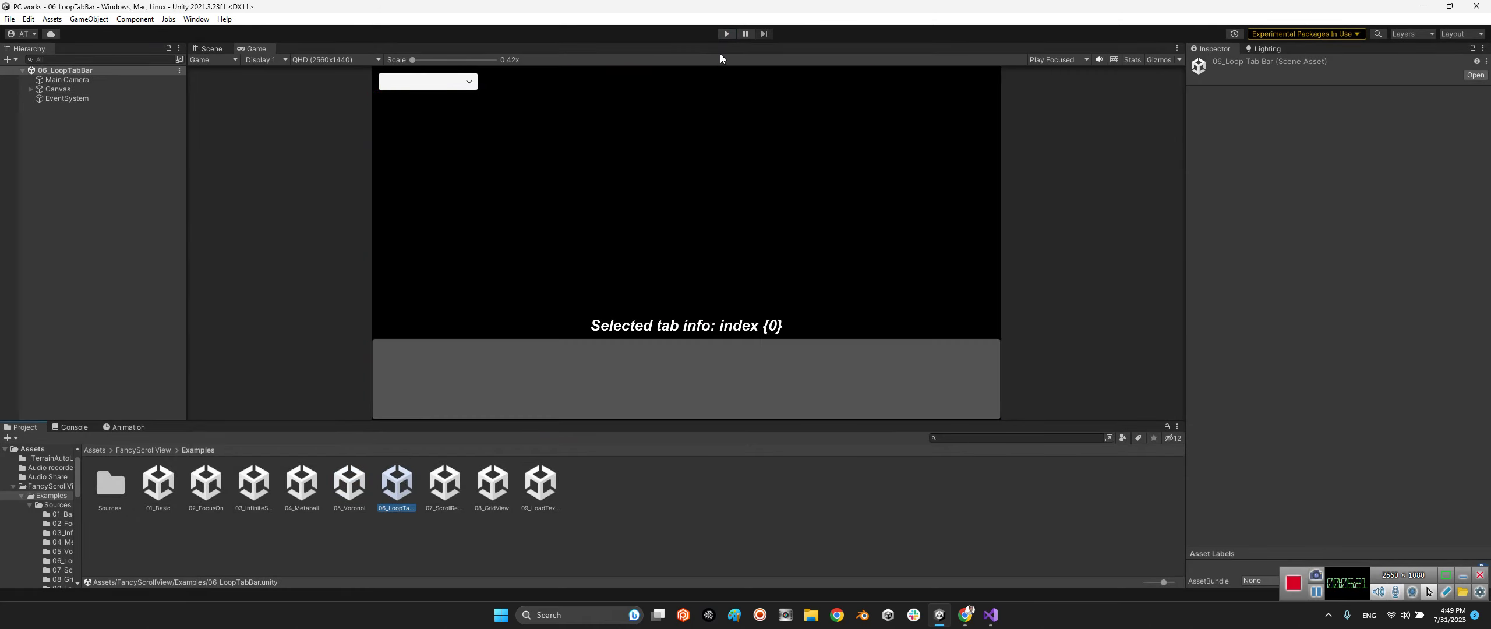
left_click(726, 33)
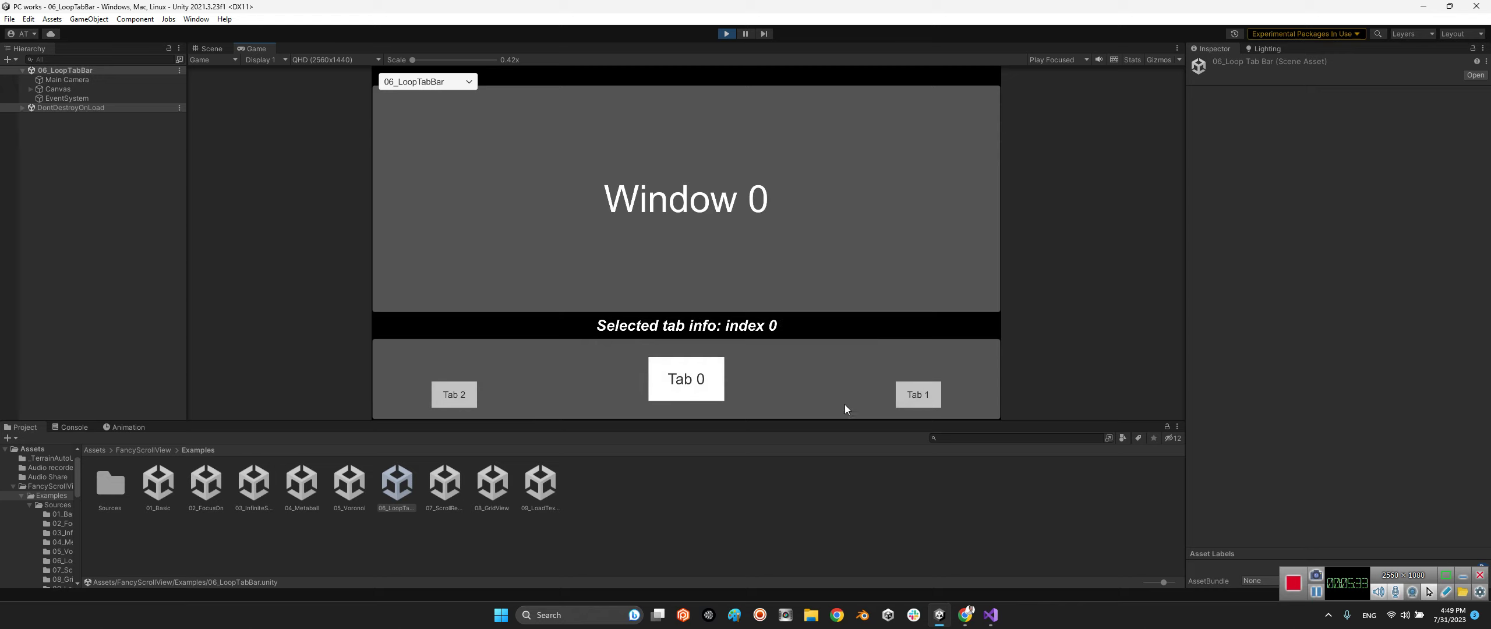
- Cycle the loop tab bar through Tab 1, Tab 2 and back to Tab 0
left_click(897, 397)
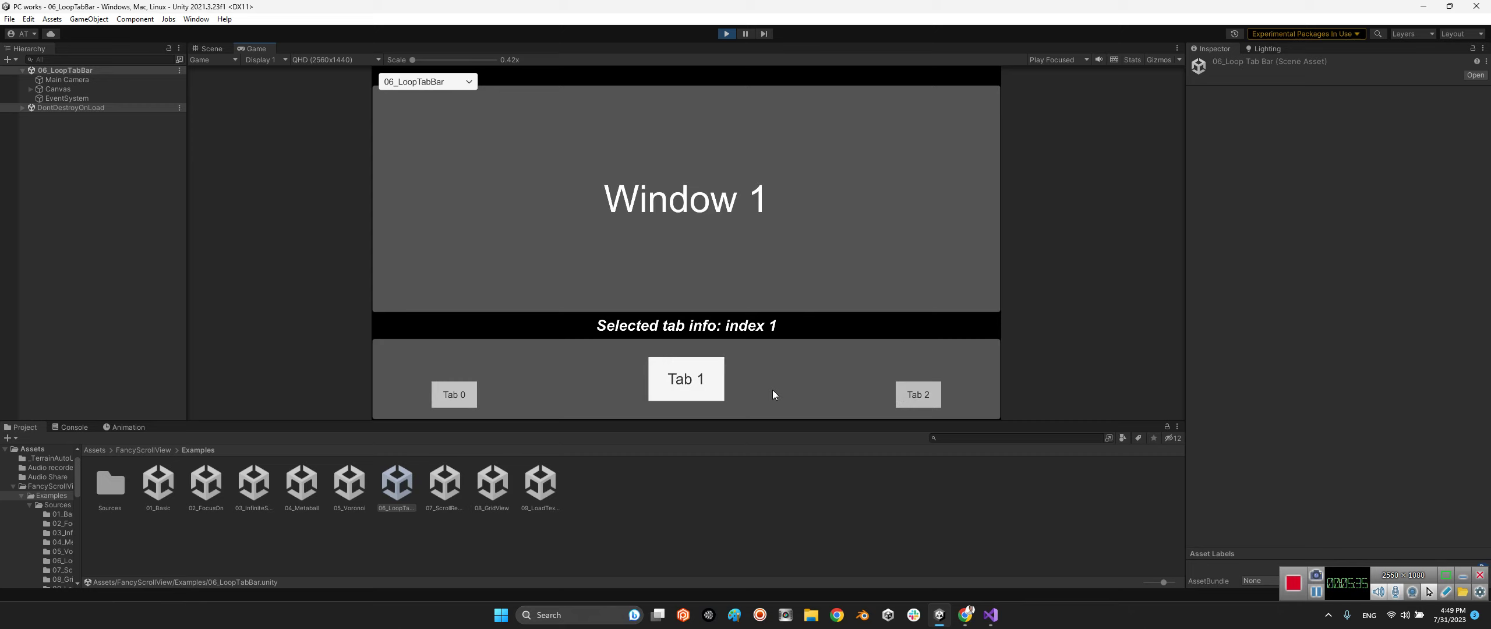
left_click(925, 395)
left_click(922, 395)
left_click(896, 396)
left_click(897, 394)
left_click(909, 395)
- Inspect the Tabs object and its cloned Content tabs in the Hierarchy, then stop playback
left_click(30, 89)
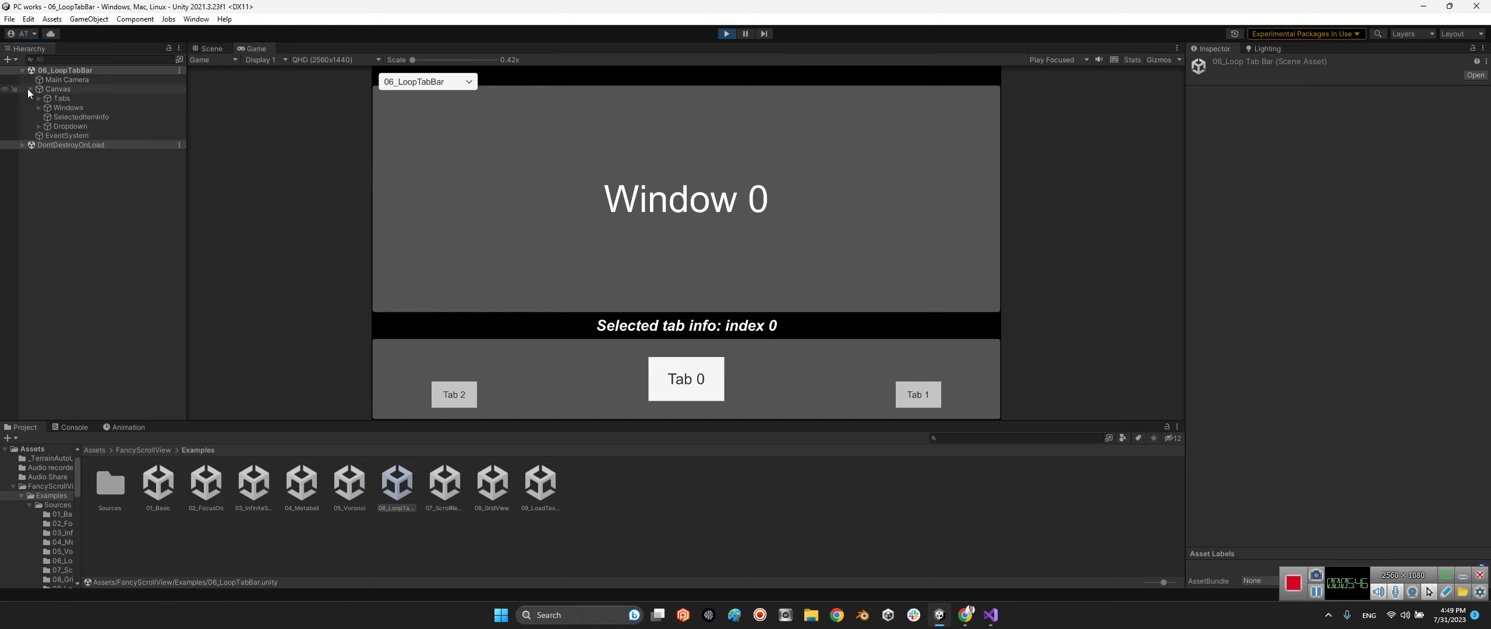
left_click(58, 98)
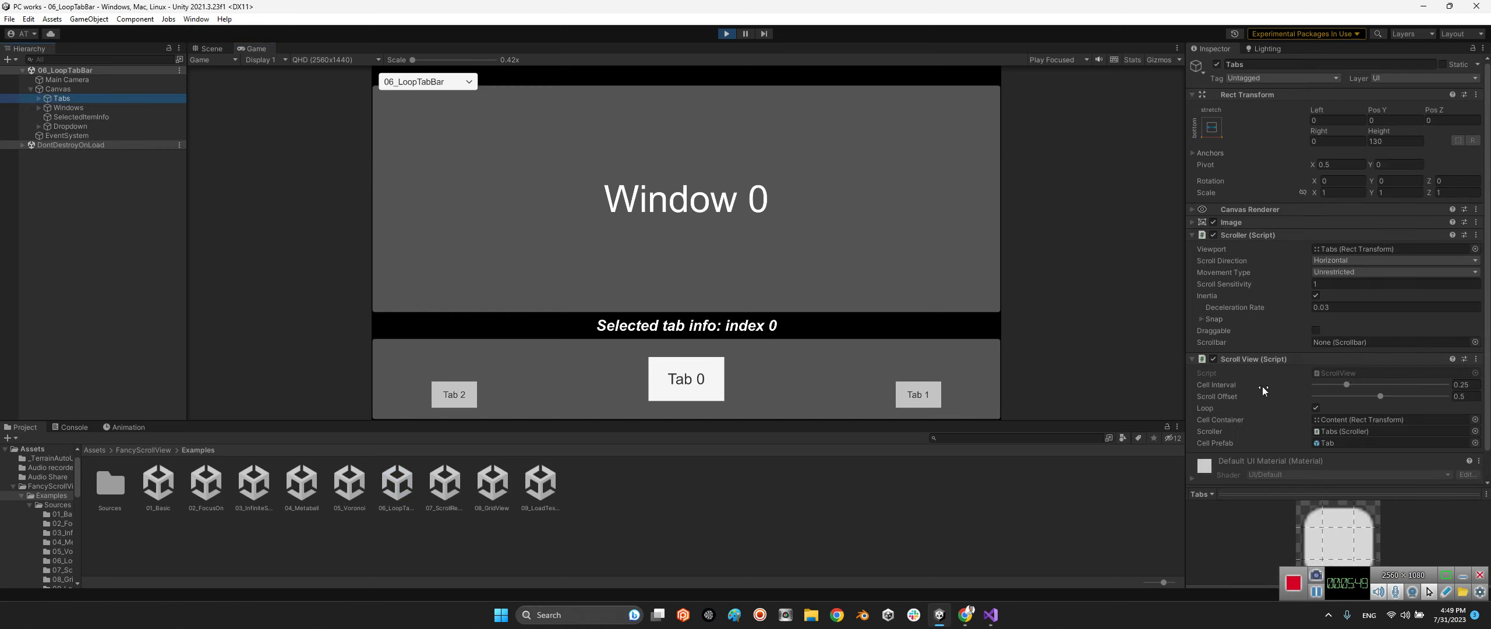
scroll(1230, 363, "down", 2)
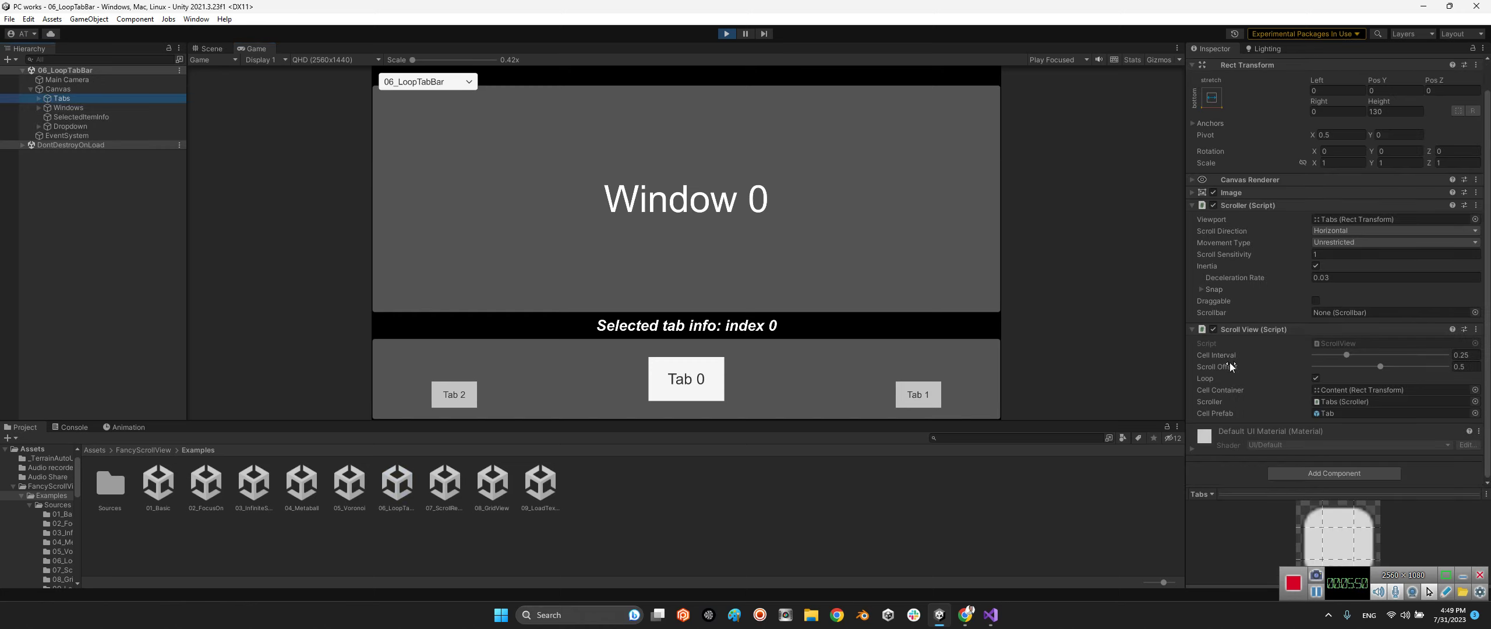
left_click(39, 99)
left_click(47, 108)
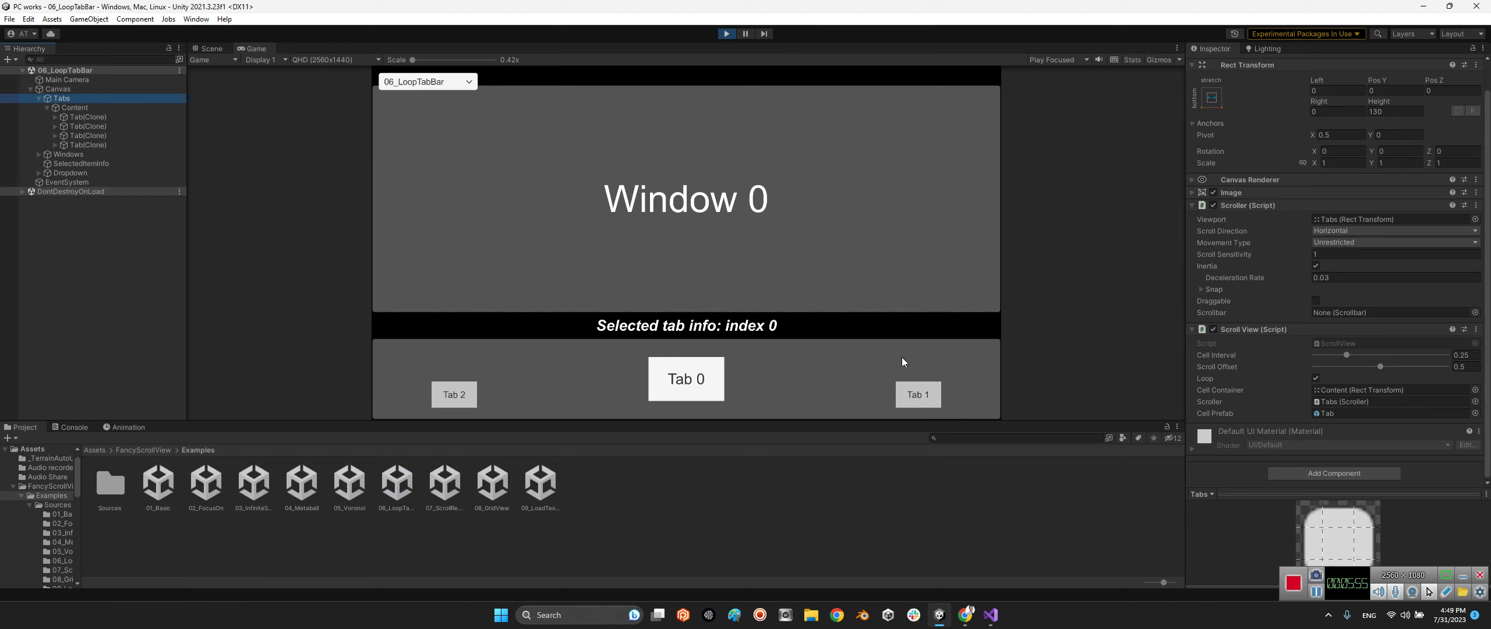
left_click(666, 299)
left_click(726, 33)
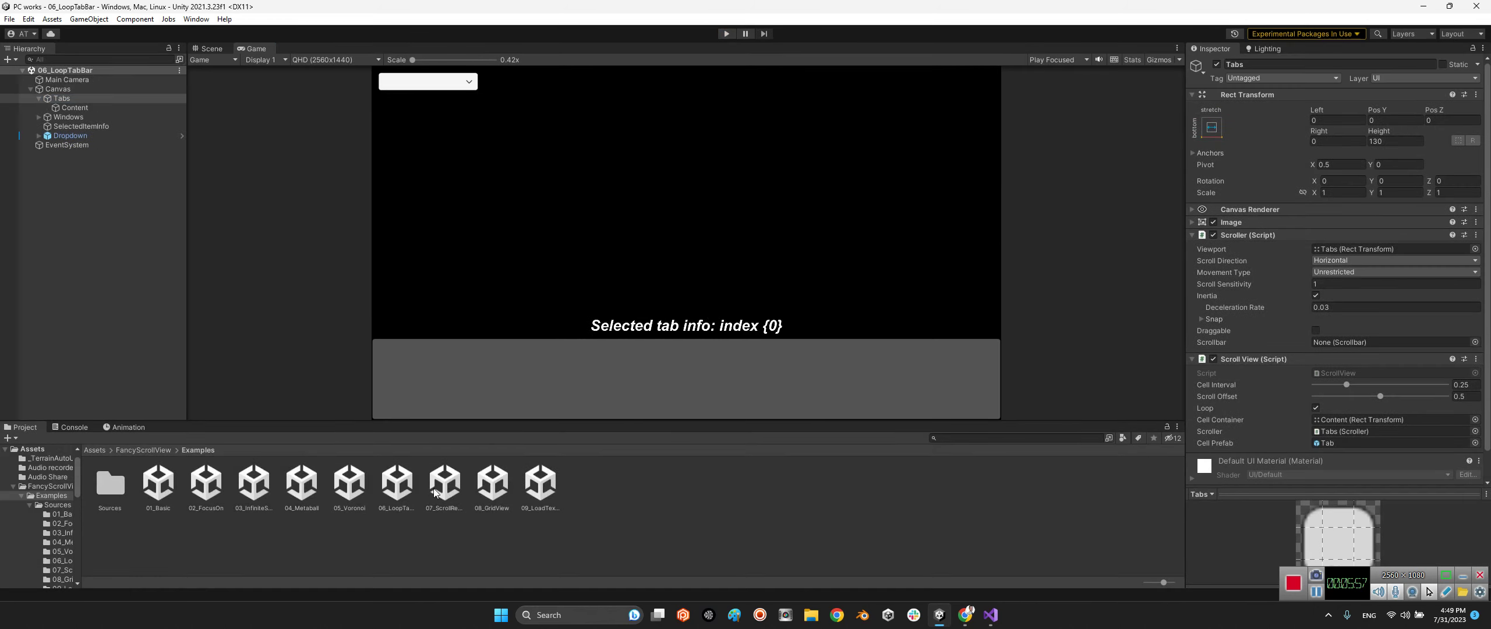
- Open and run the 07_ScrollRect example scene
double_click(448, 487)
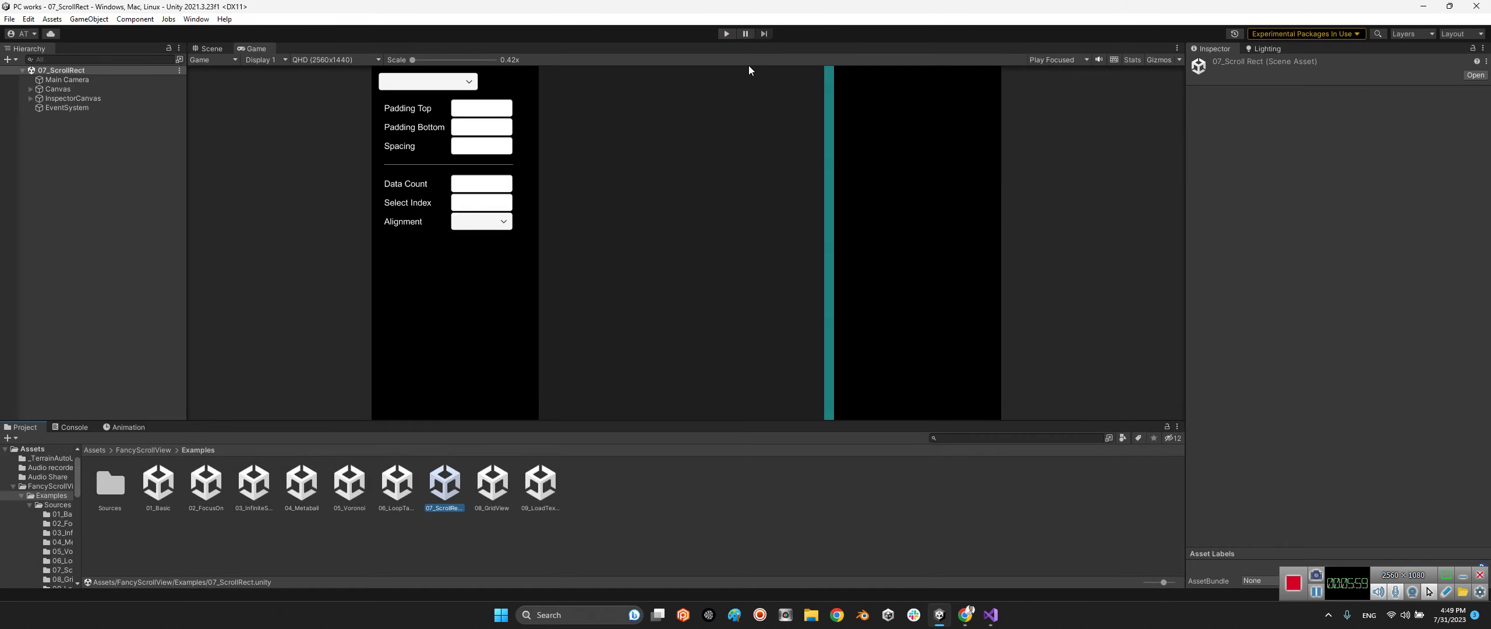
left_click(727, 33)
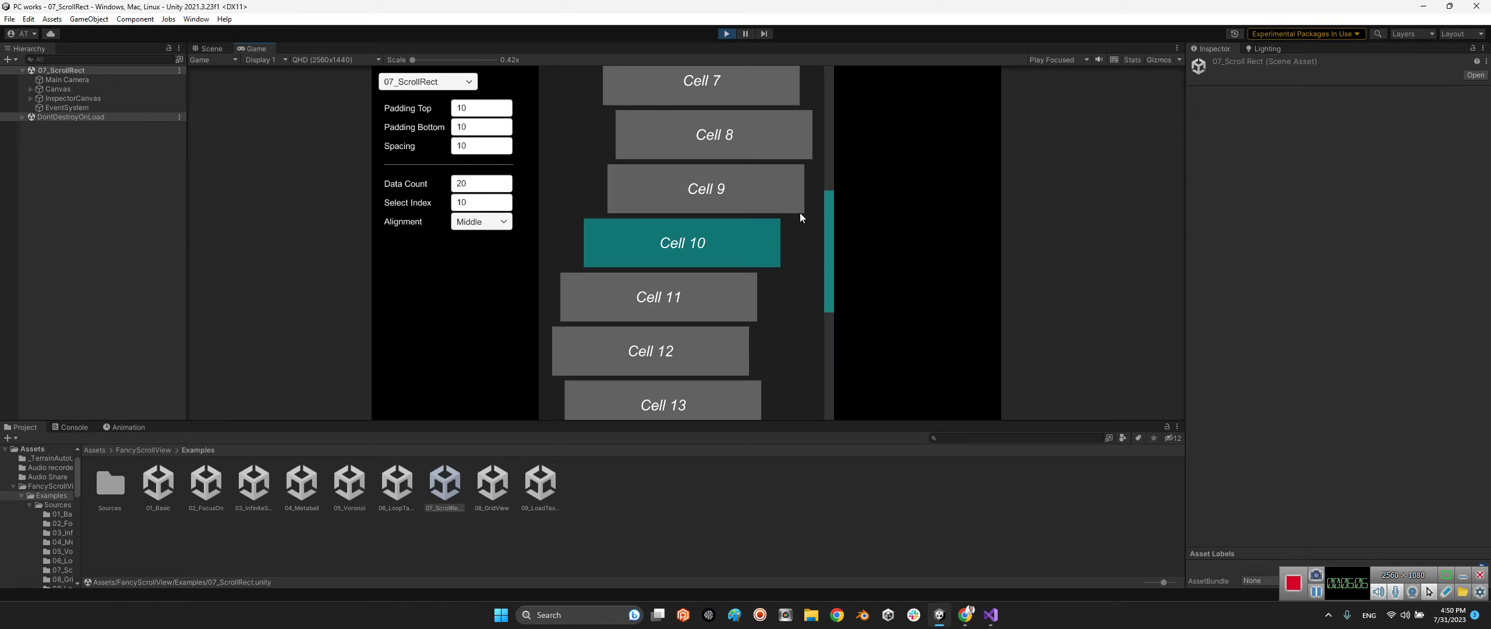
left_click_drag(831, 251, 831, 290)
scroll(813, 284, "down", 1)
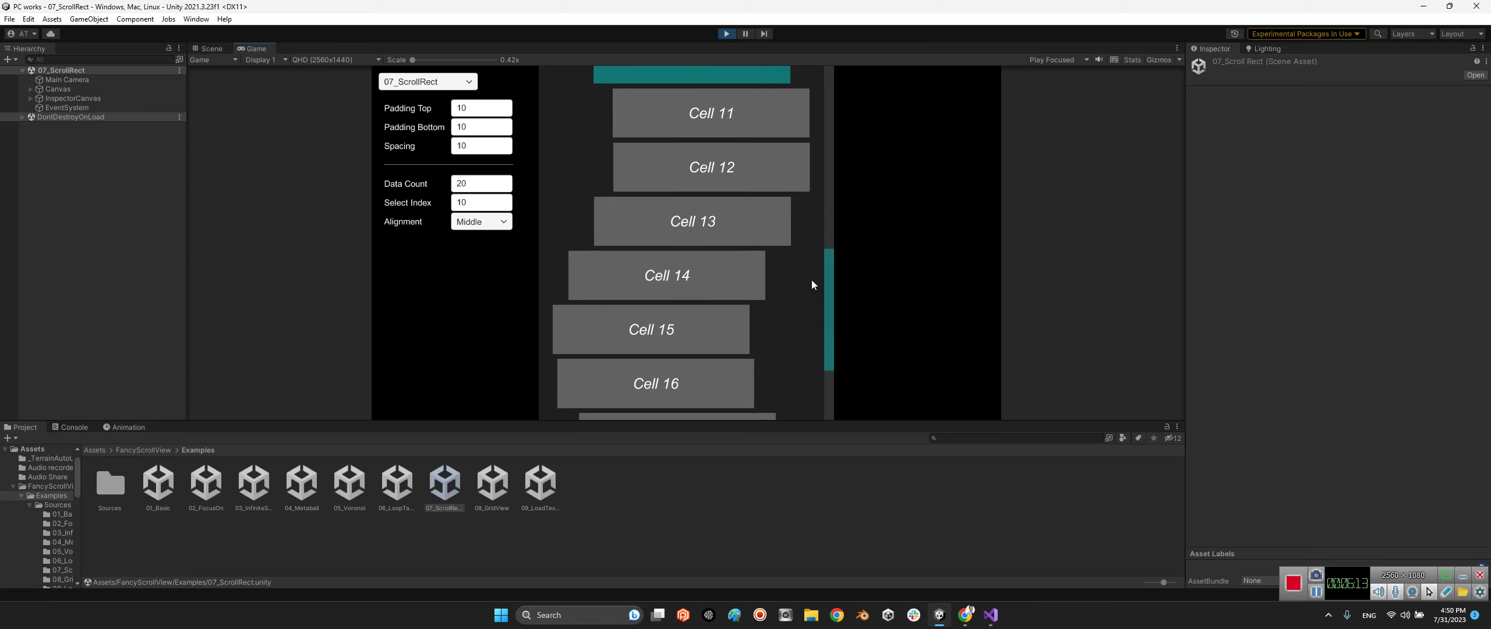
- Set Padding Top to 20, edit Data Count, and select Cell 11
left_click(456, 110)
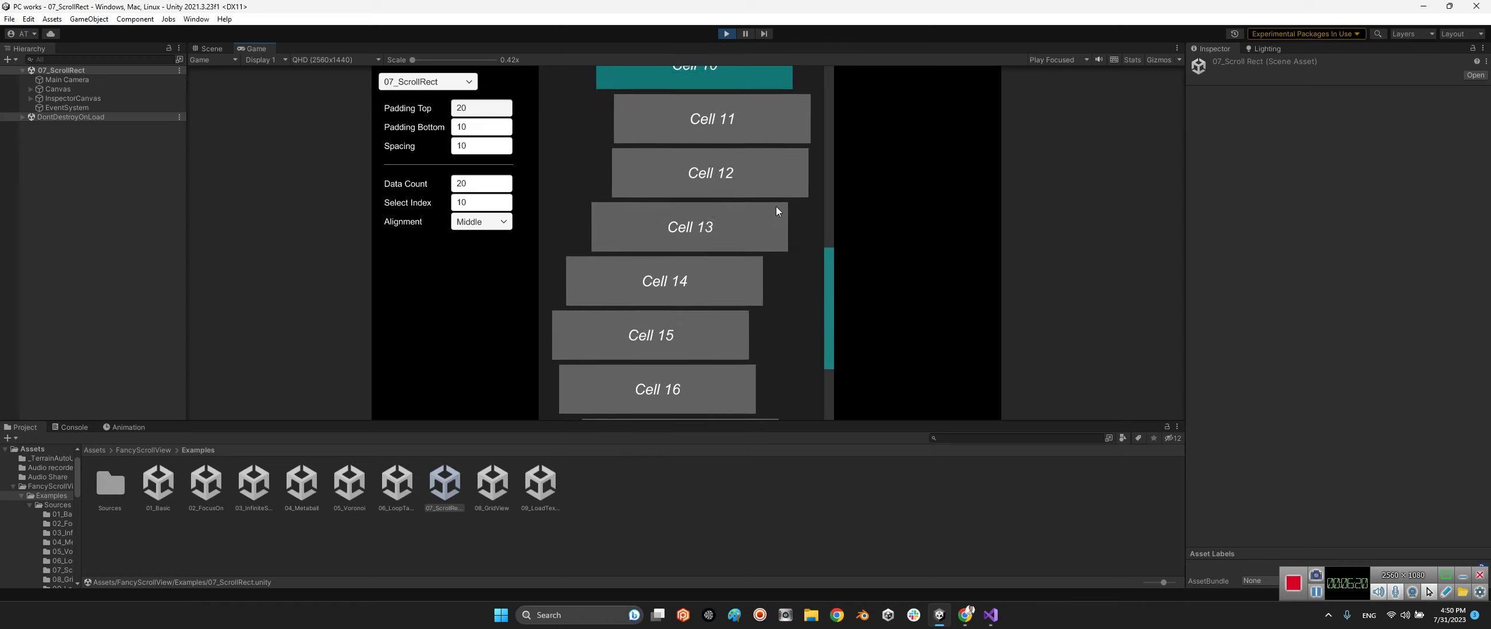
scroll(776, 211, "up", 1)
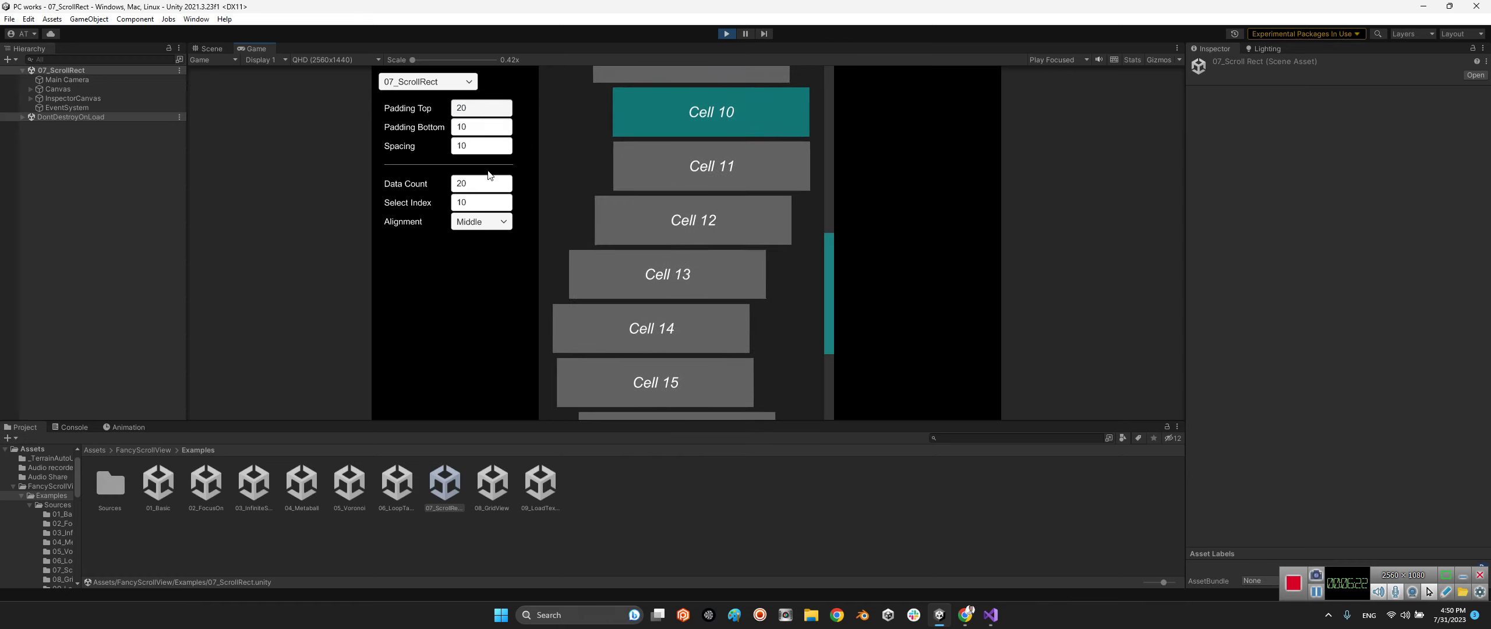
left_click(478, 189)
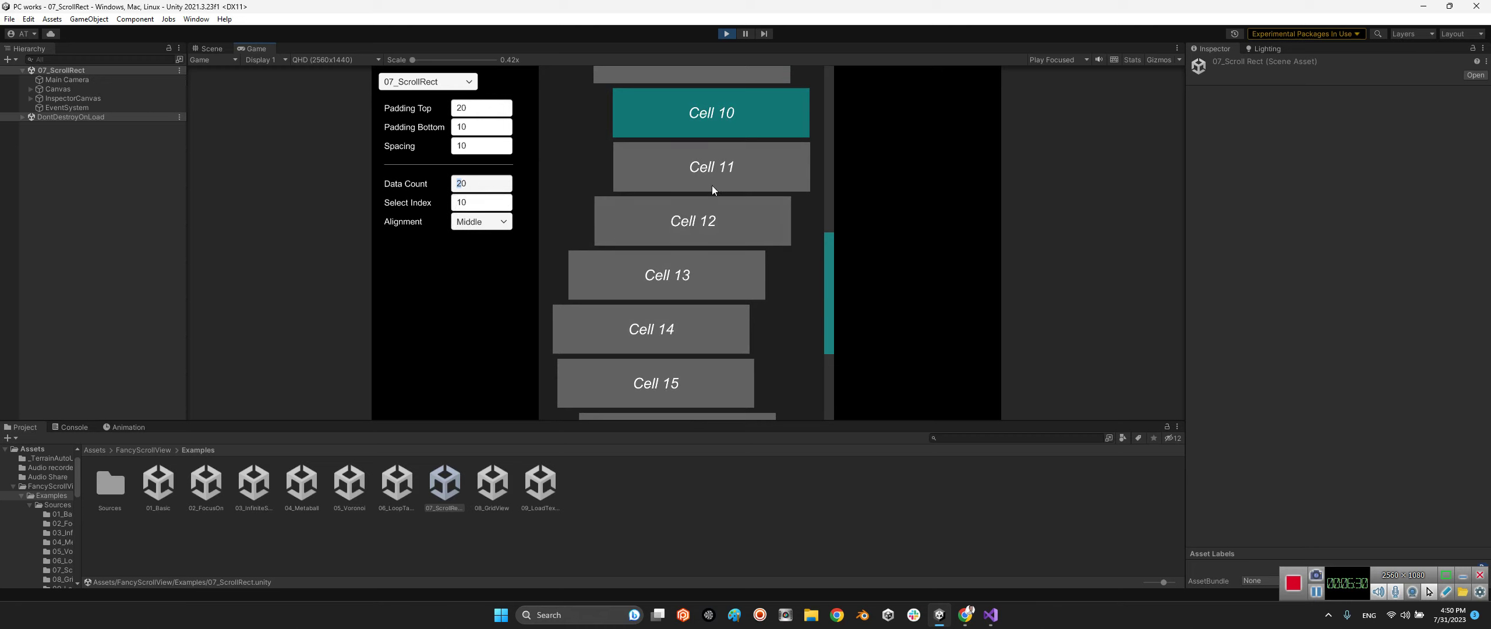
left_click(717, 166)
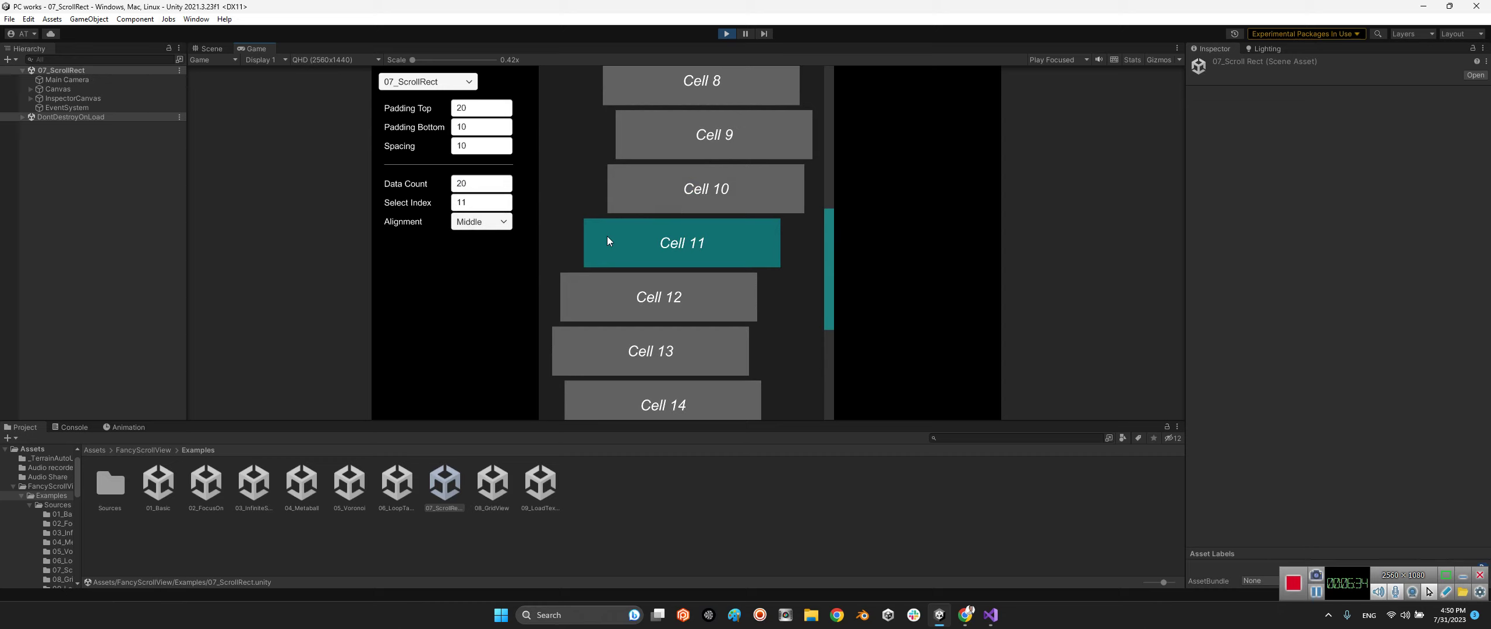
- Switch the scroll list Alignment to Upper, then Middle, then Lower
left_click(500, 227)
left_click(477, 240)
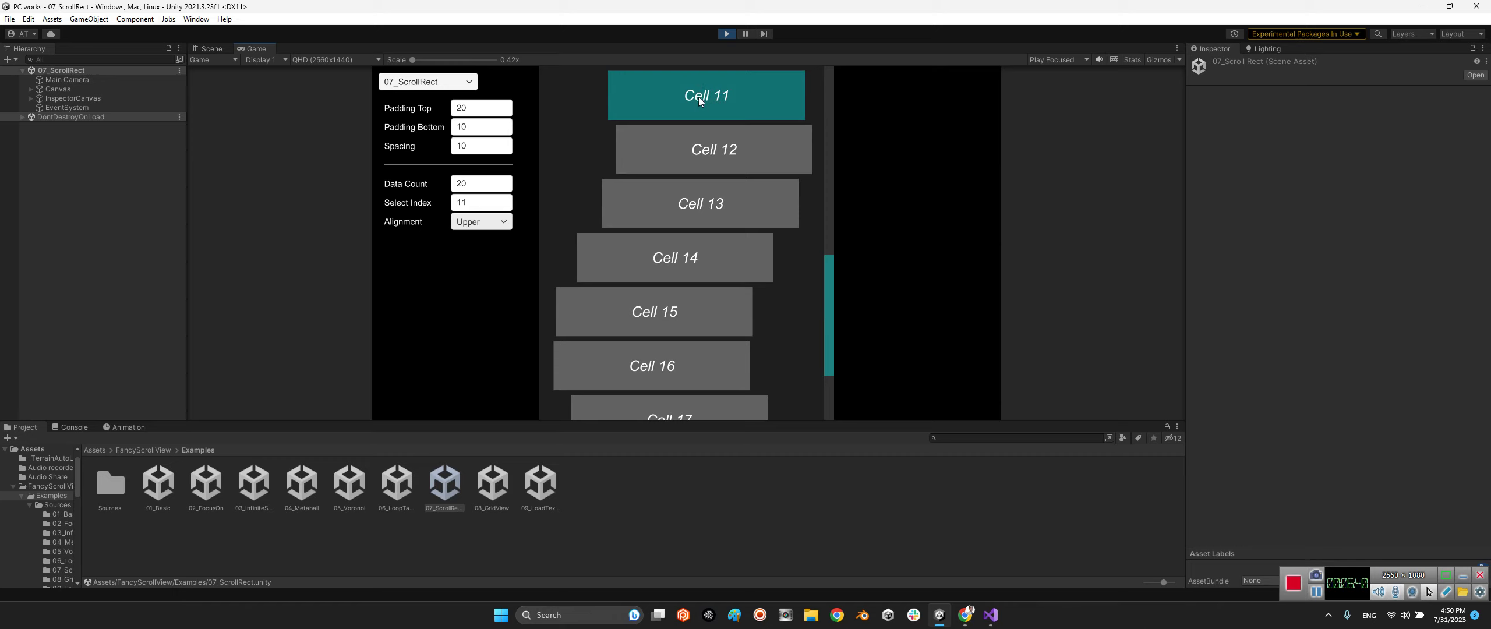
left_click(489, 222)
left_click(474, 249)
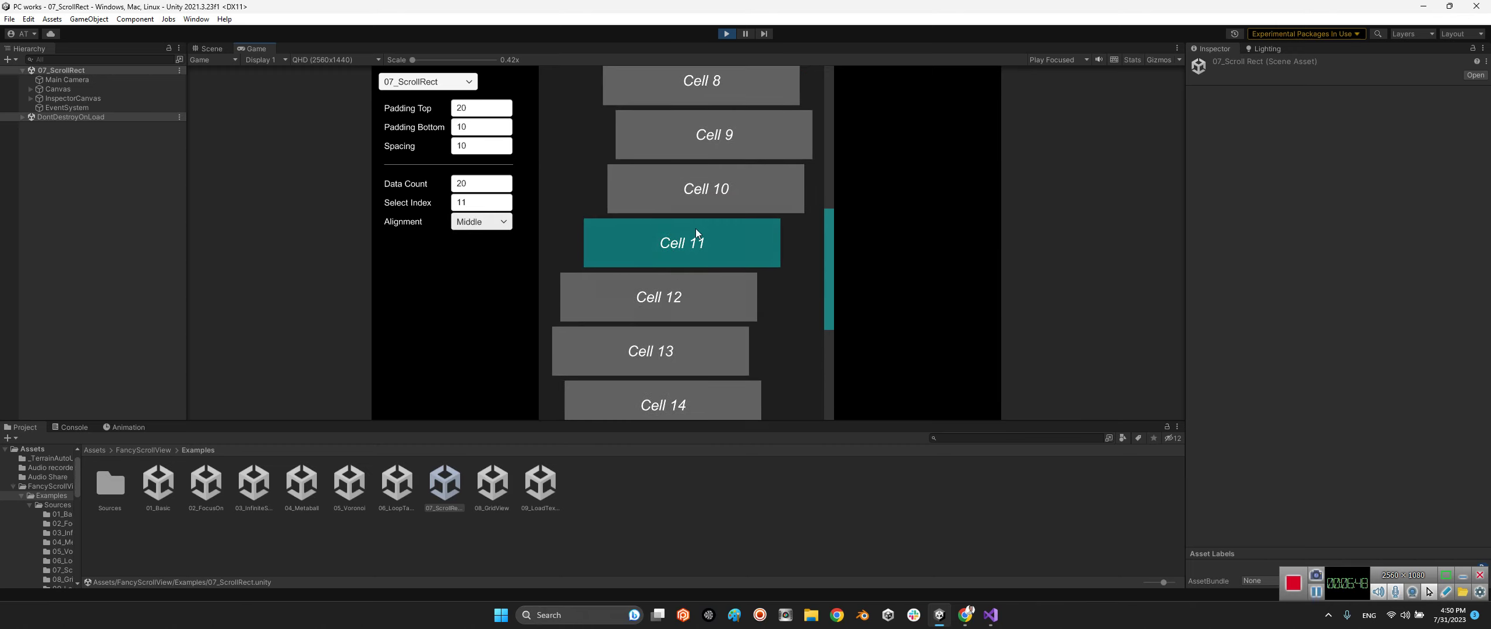
left_click(501, 224)
left_click(478, 272)
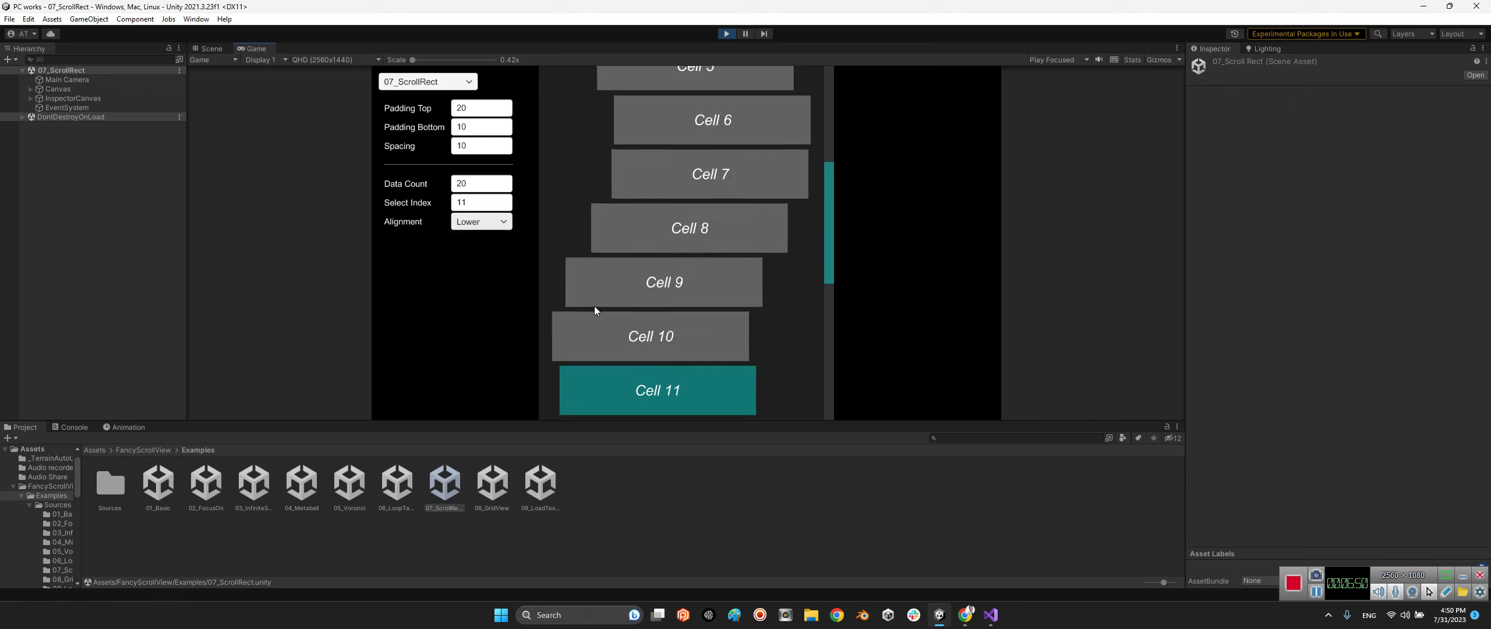
- Select Cell 7, set Alignment back to Middle, and stop the ScrollRect scene
left_click(709, 175)
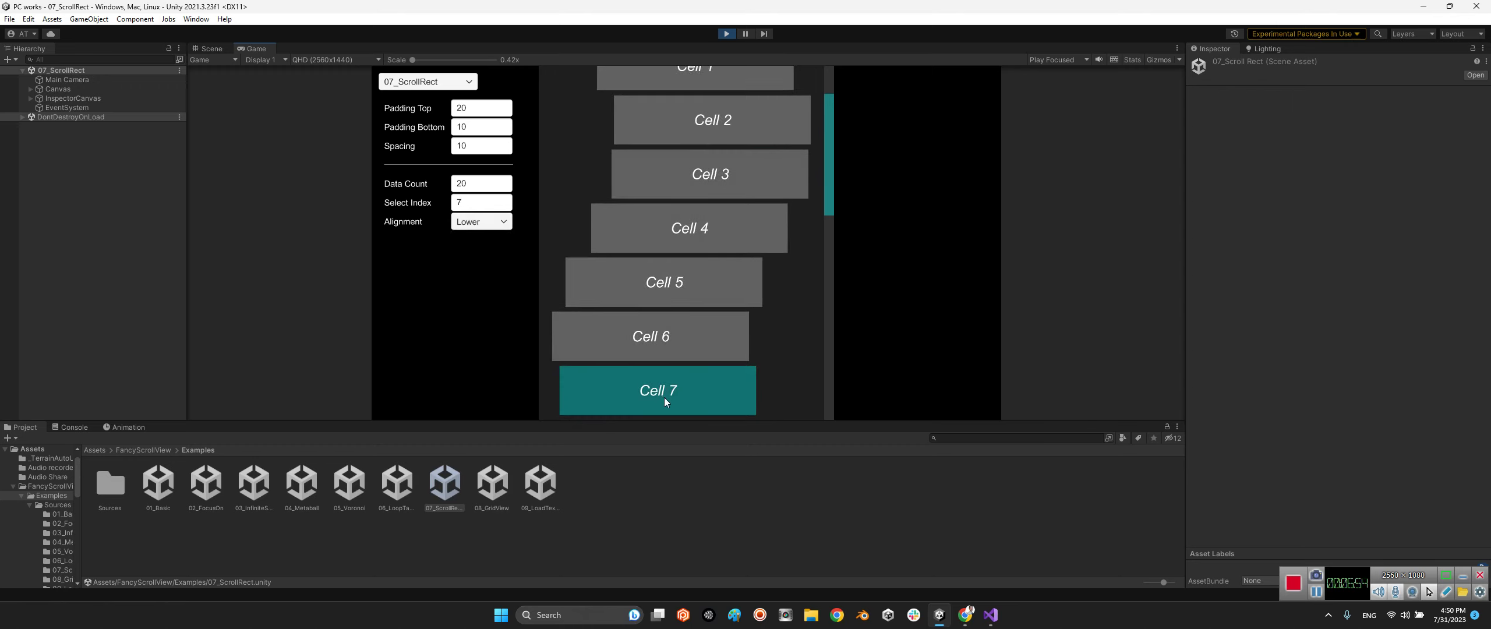
left_click(494, 223)
left_click(478, 253)
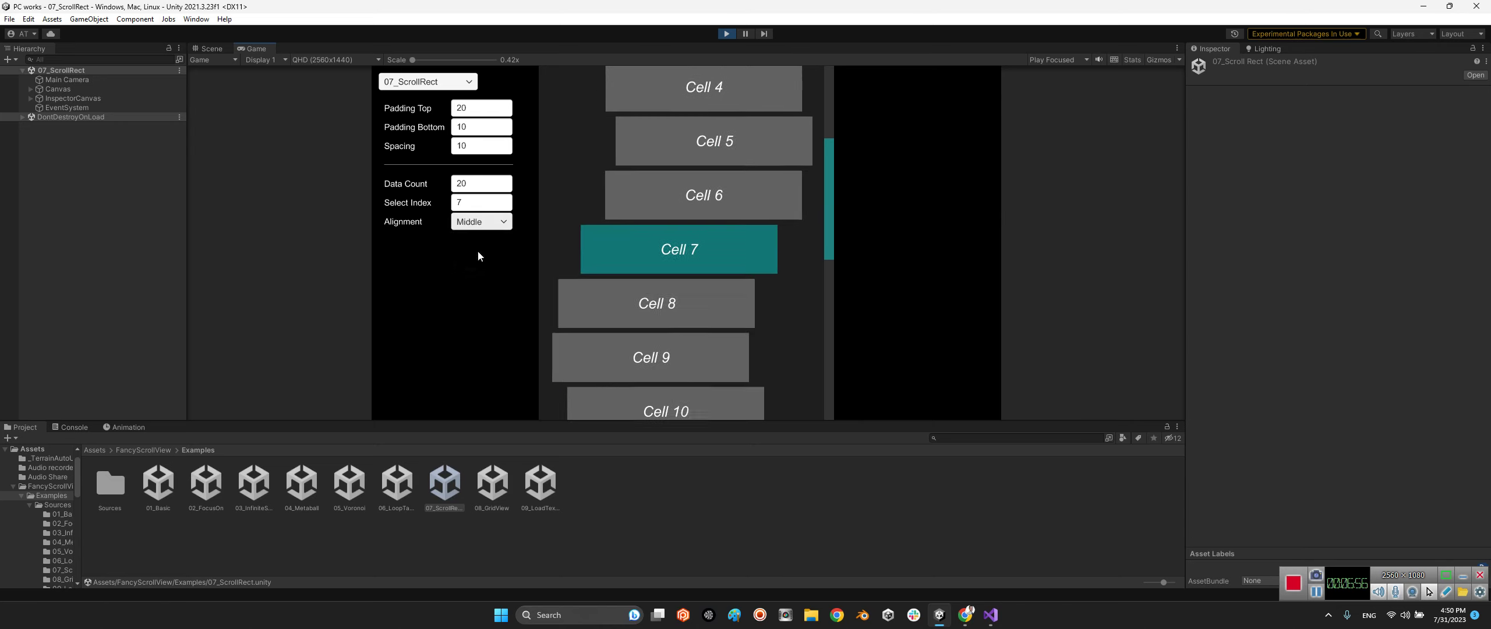
left_click(727, 34)
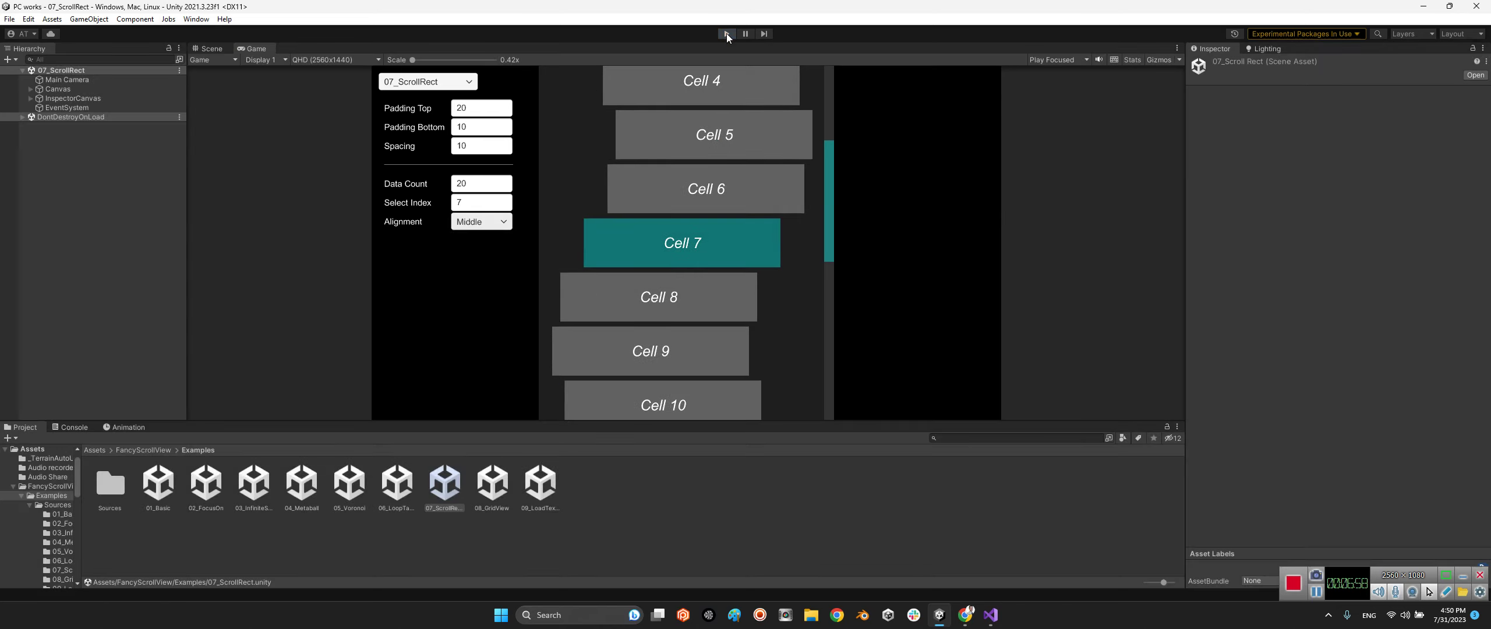
- Open and run 08_GridView, scrolling the grid with Alignment left at Middle
double_click(493, 482)
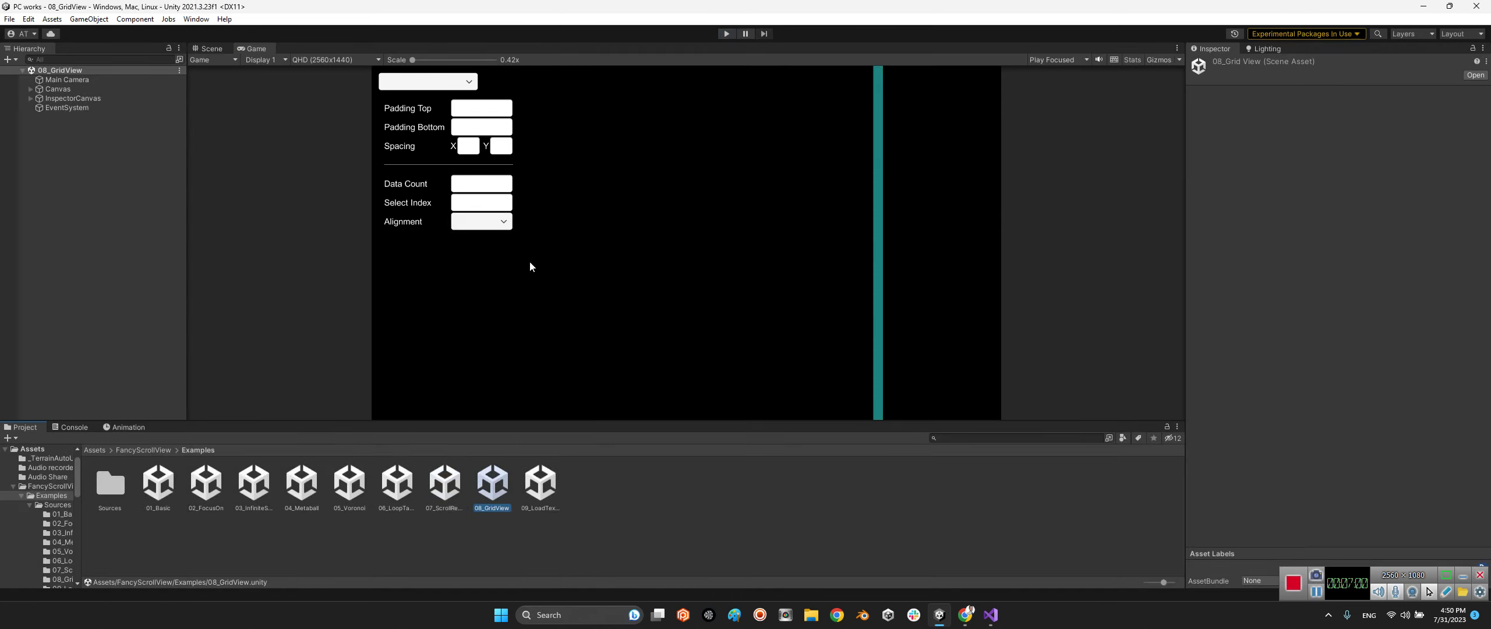
key("ctrl+p")
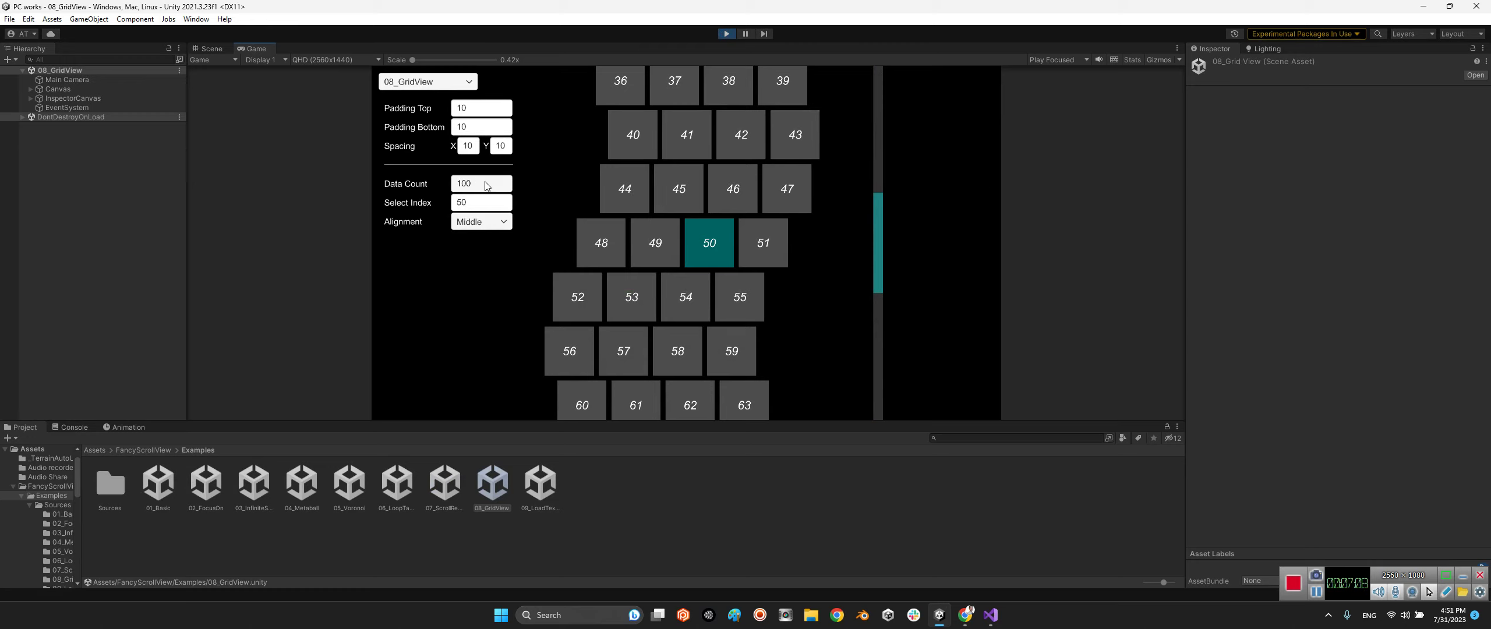
left_click_drag(878, 235, 866, 350)
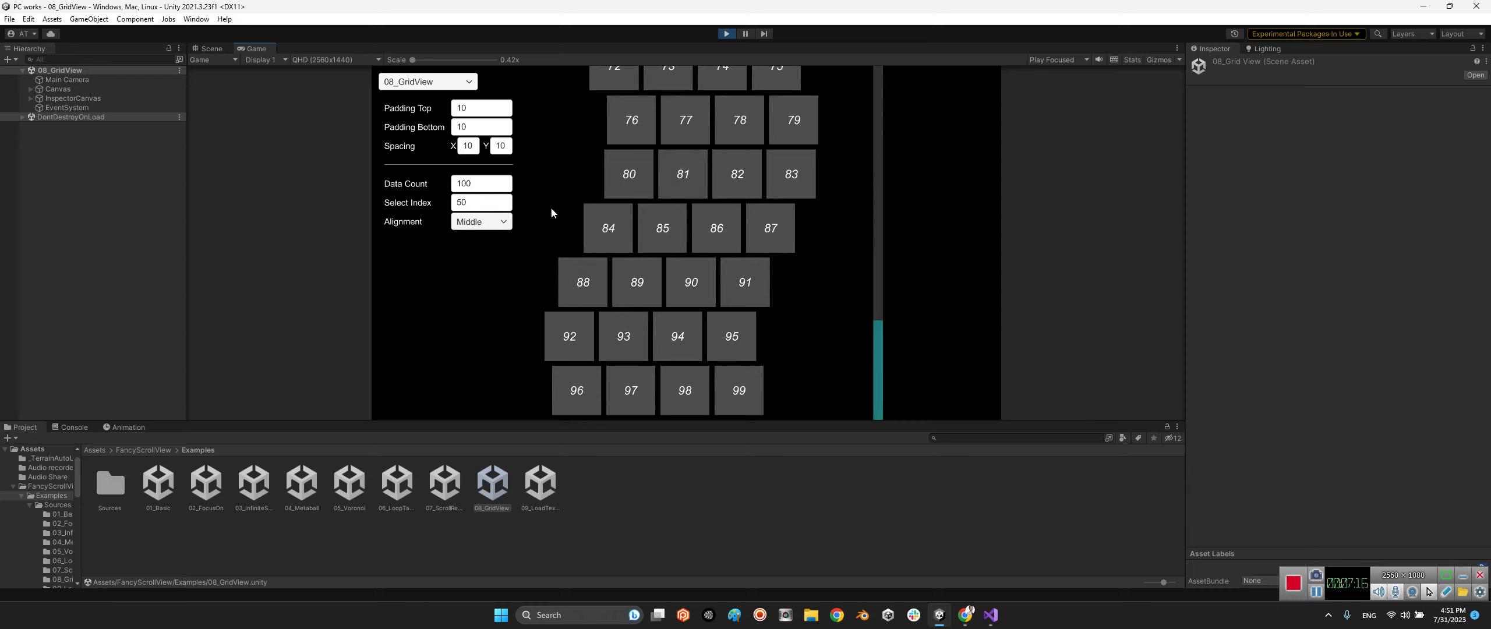
left_click(490, 221)
left_click(543, 215)
- Select grid cells 80, 71, 56 and 47, stop Play, and open 09_LoadTexture
left_click(645, 185)
left_click(772, 81)
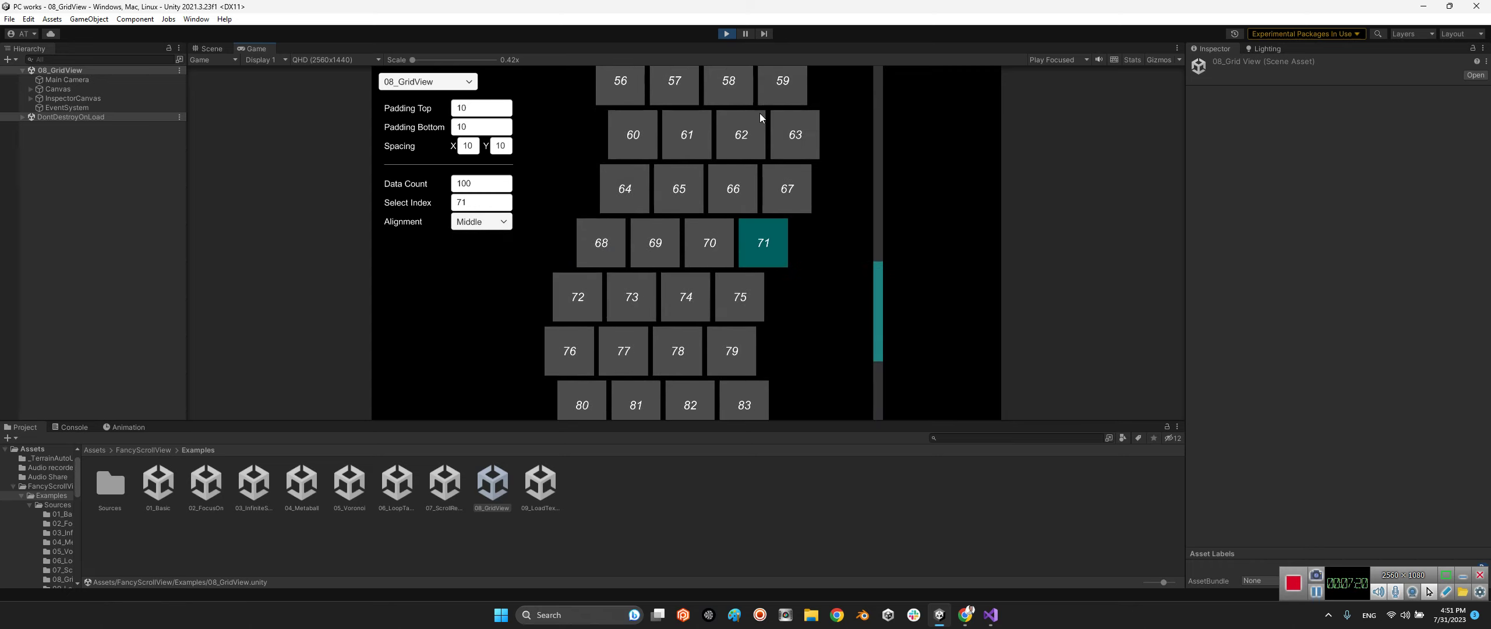
left_click(635, 93)
left_click(779, 89)
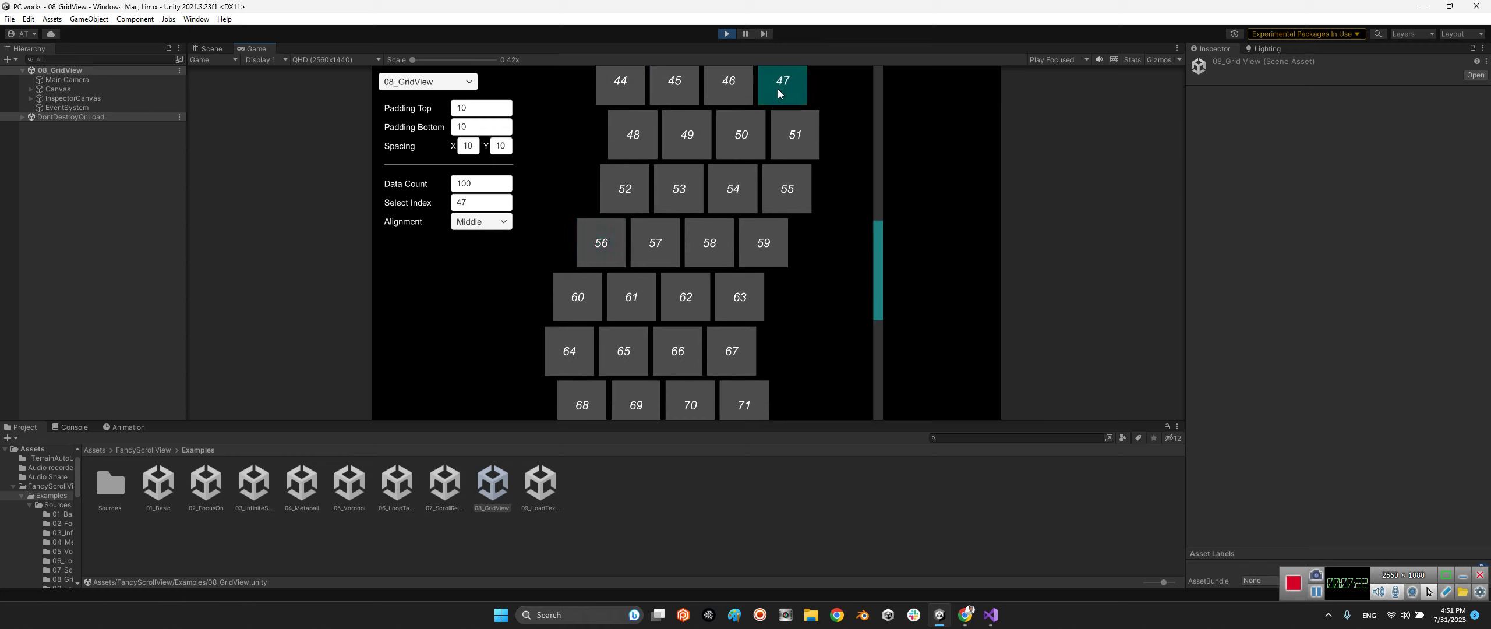
left_click(732, 33)
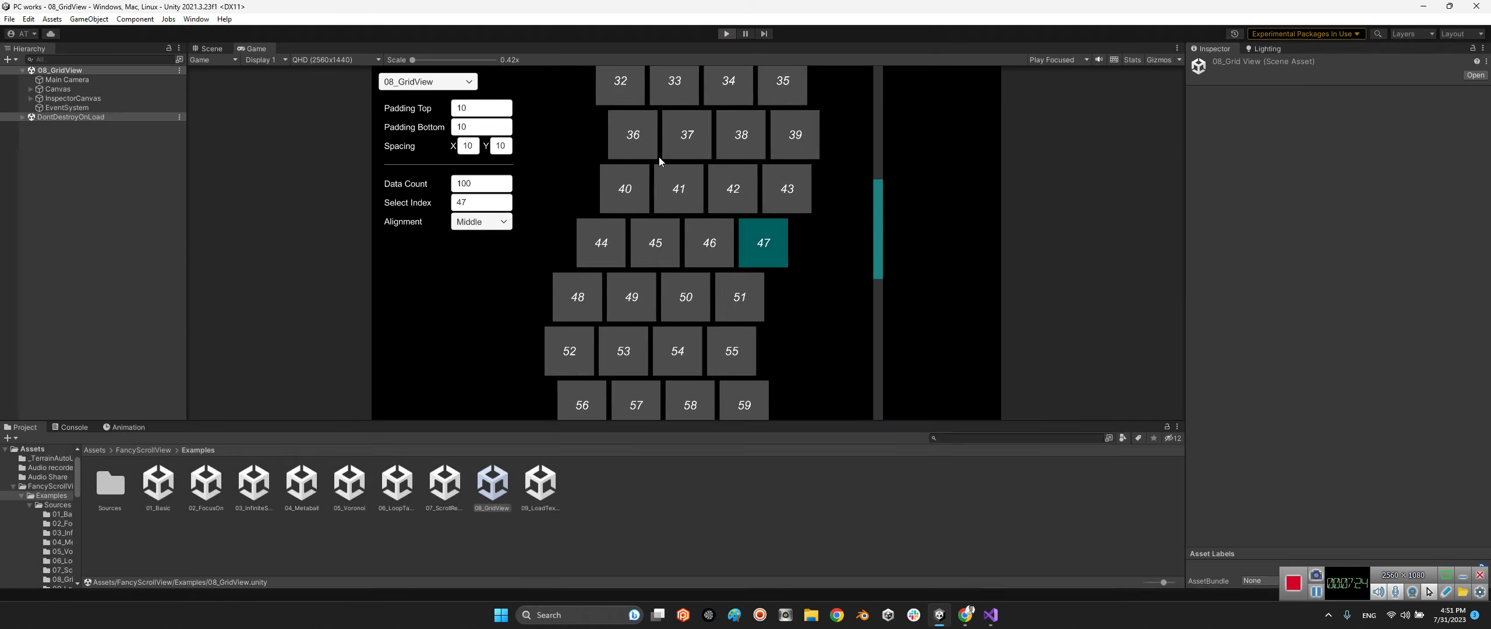
double_click(543, 484)
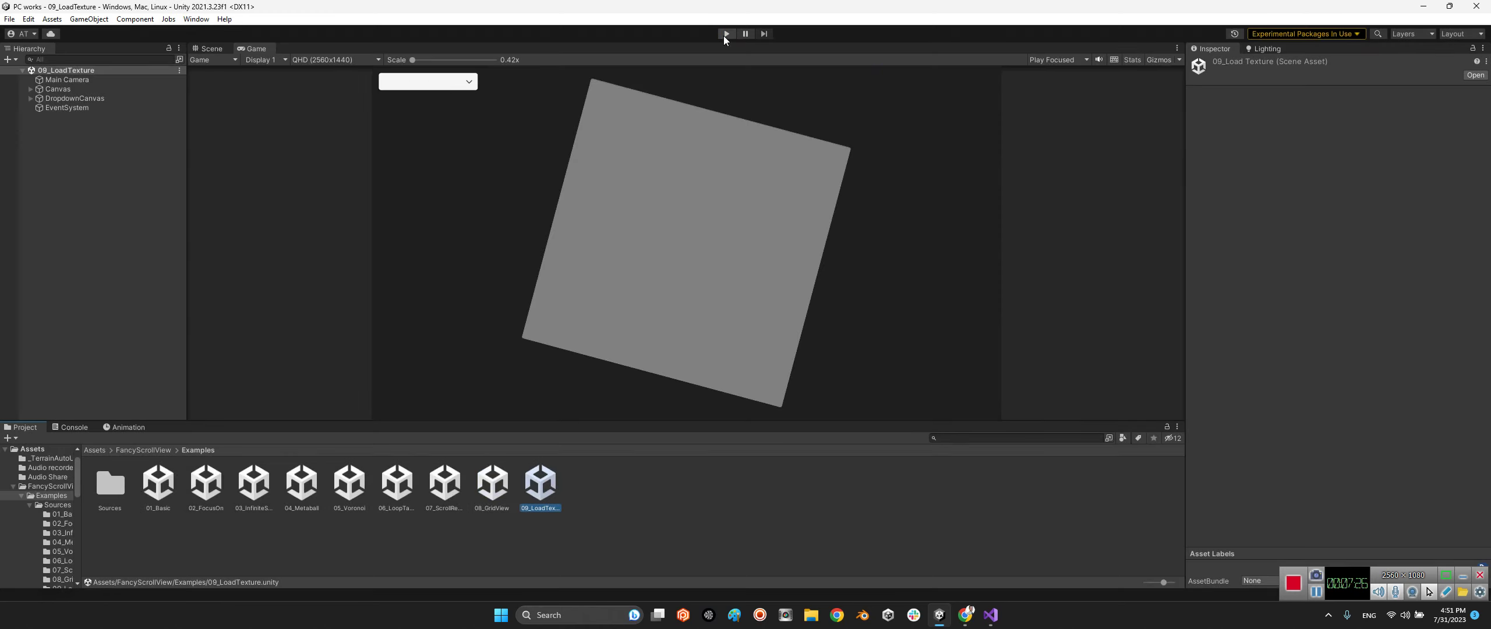
- Run 09_LoadTexture, swiping cards from 03_InfiniteScroll to the title card and 07_ScrollRect, then stop
left_click(726, 34)
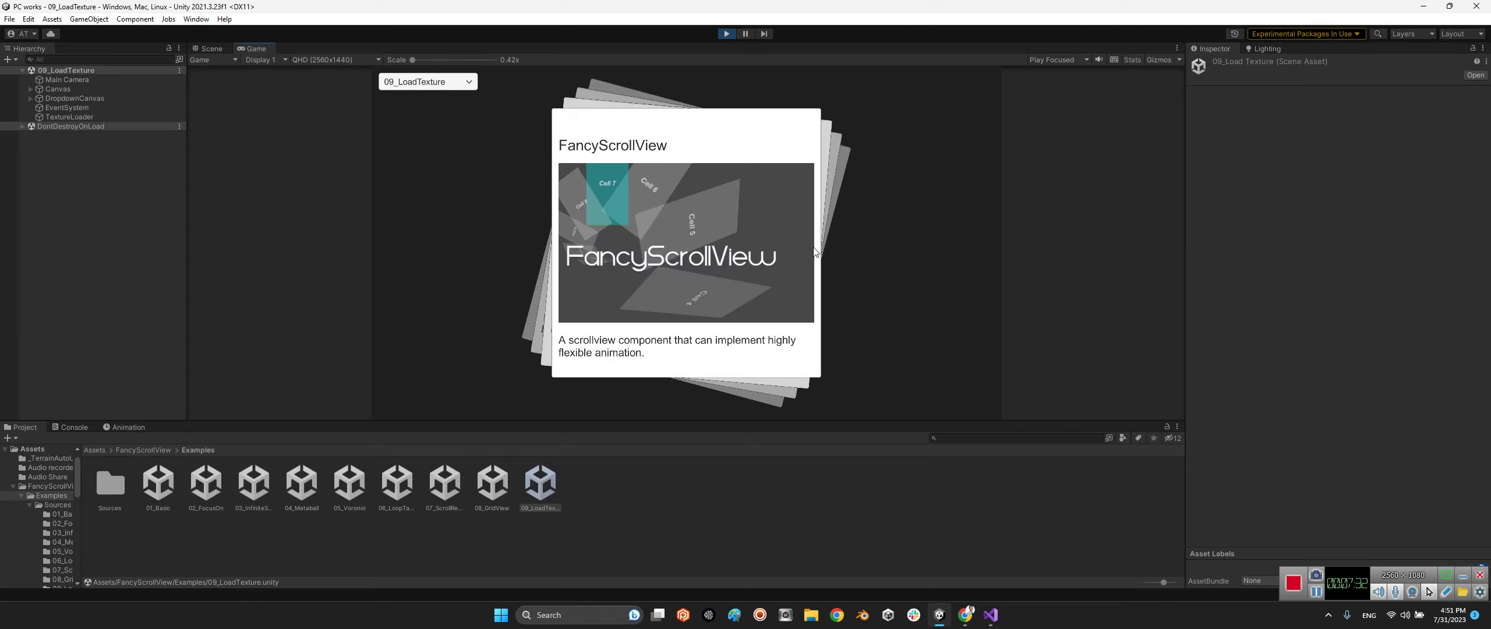
left_click_drag(810, 264, 657, 273)
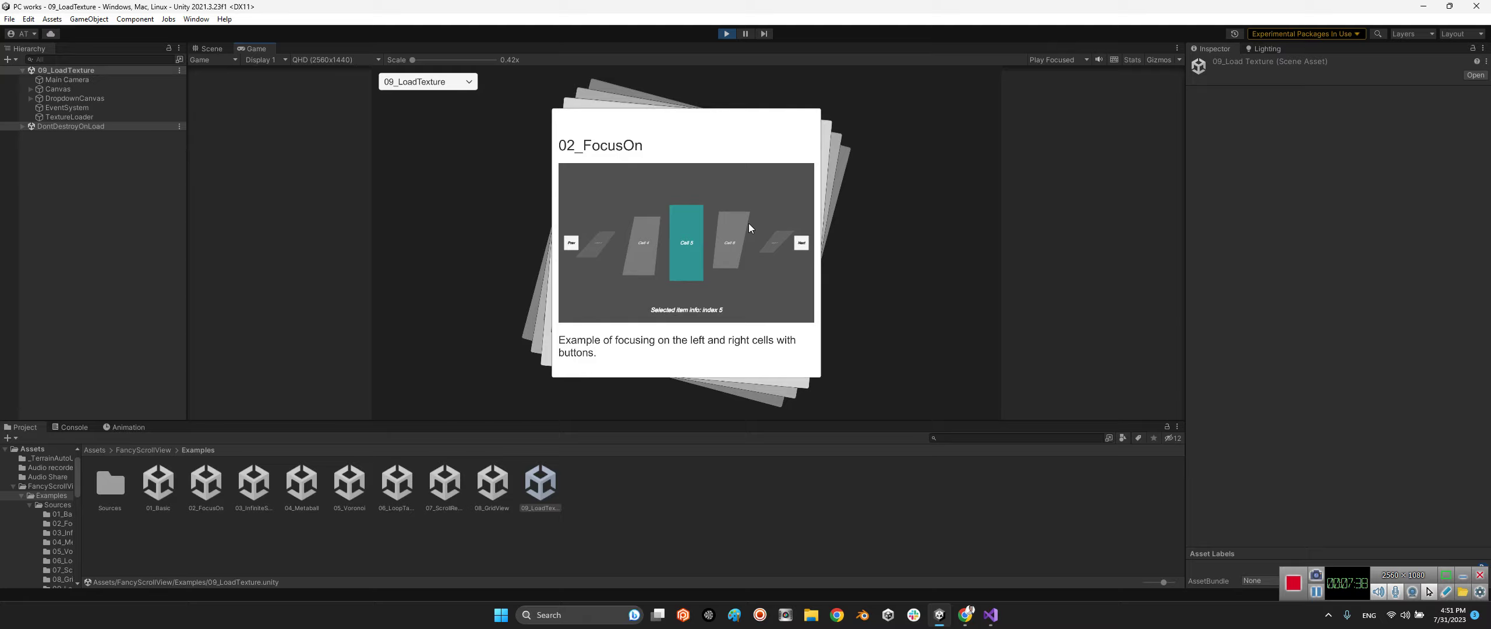
left_click_drag(783, 304, 639, 285)
left_click_drag(745, 291, 501, 296)
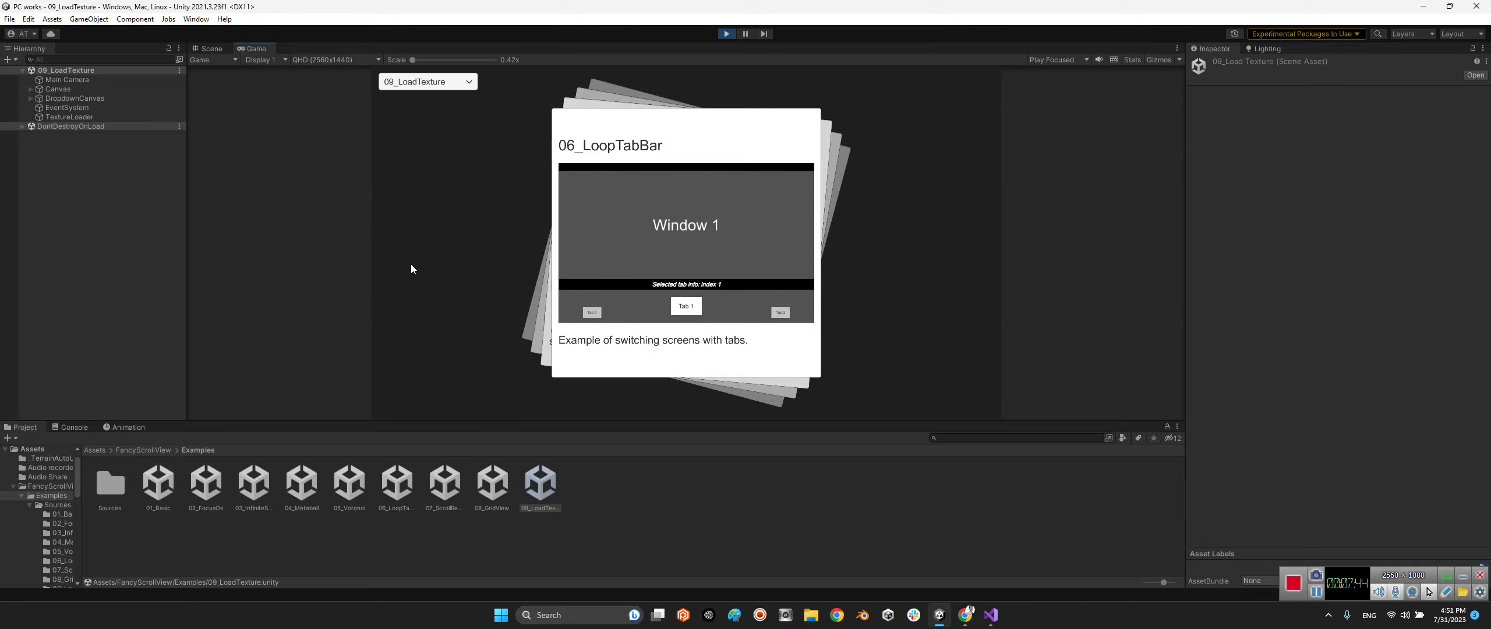
left_click_drag(410, 263, 639, 291)
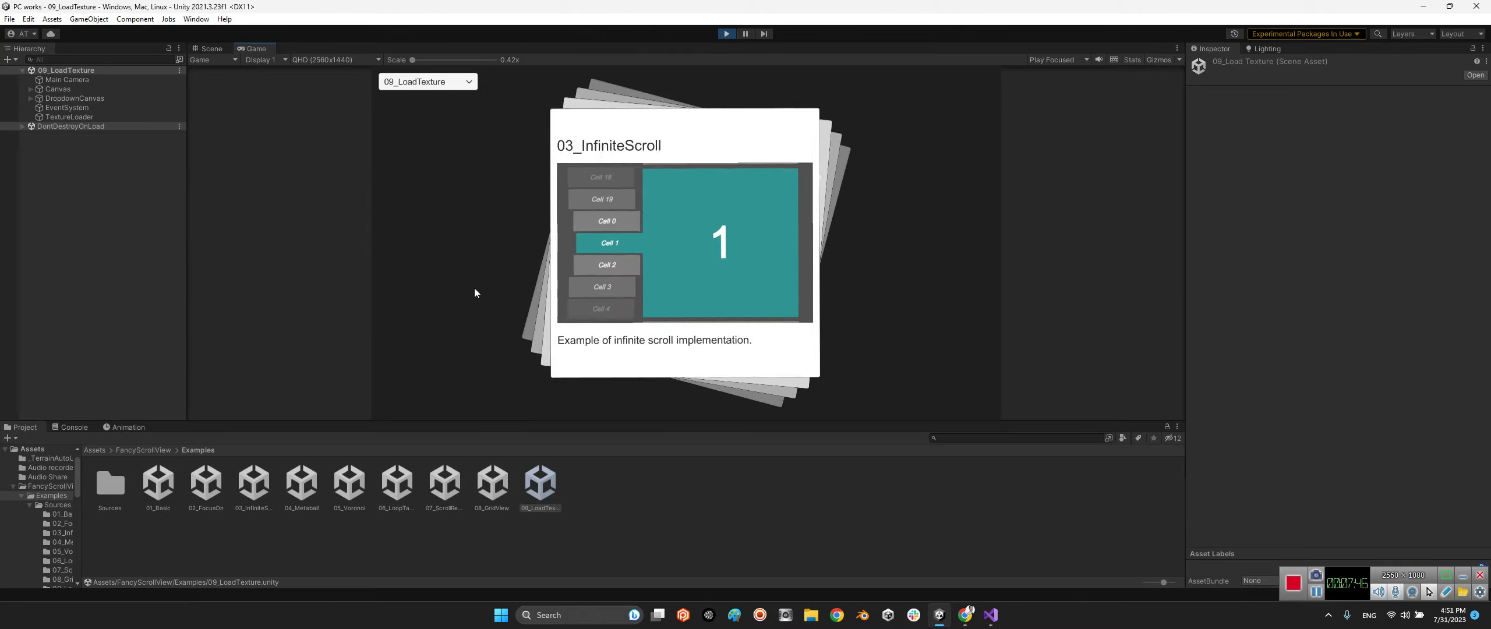
left_click_drag(475, 288, 683, 296)
left_click_drag(489, 282, 656, 290)
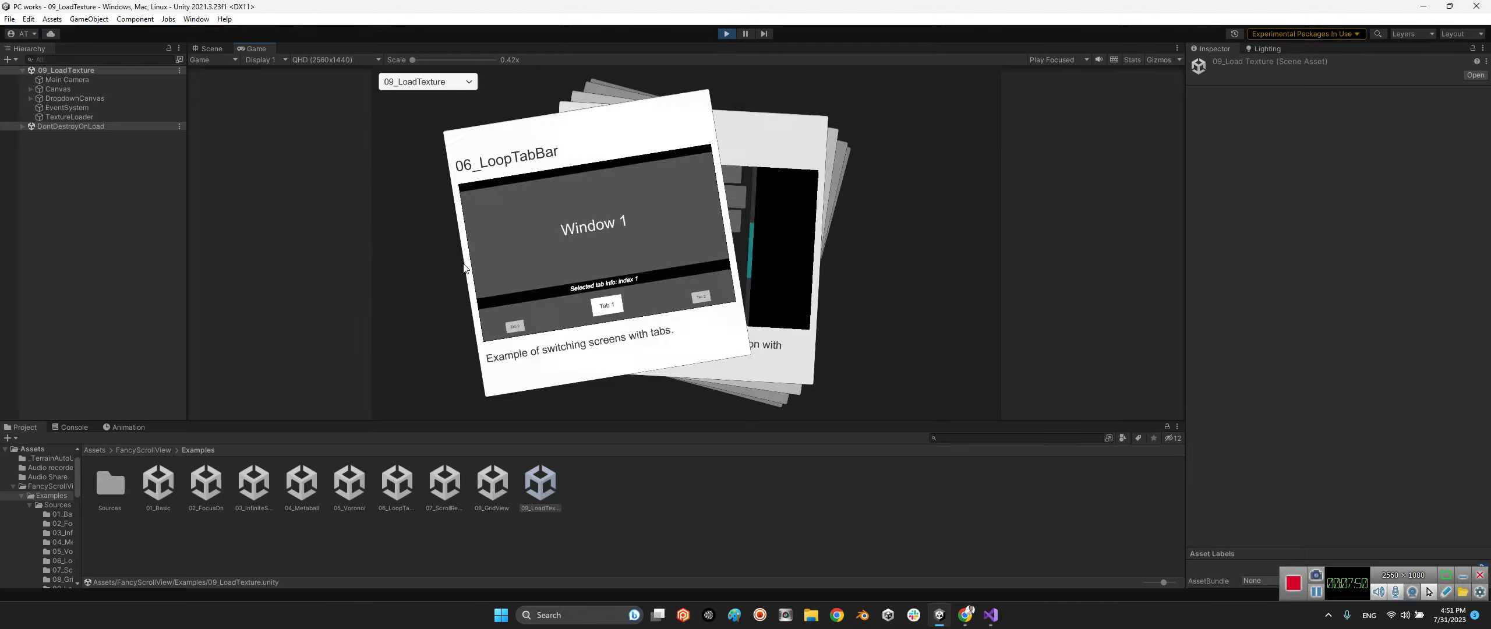
left_click_drag(573, 242, 423, 247)
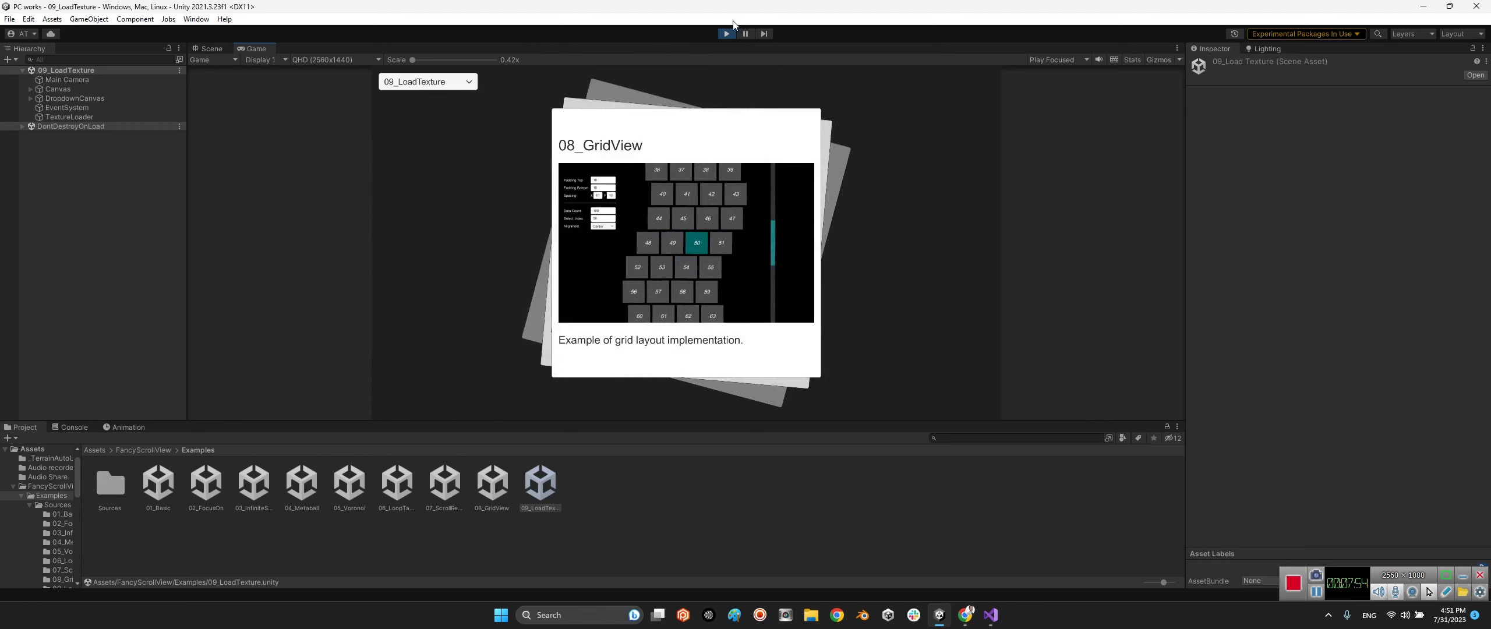
left_click(726, 33)
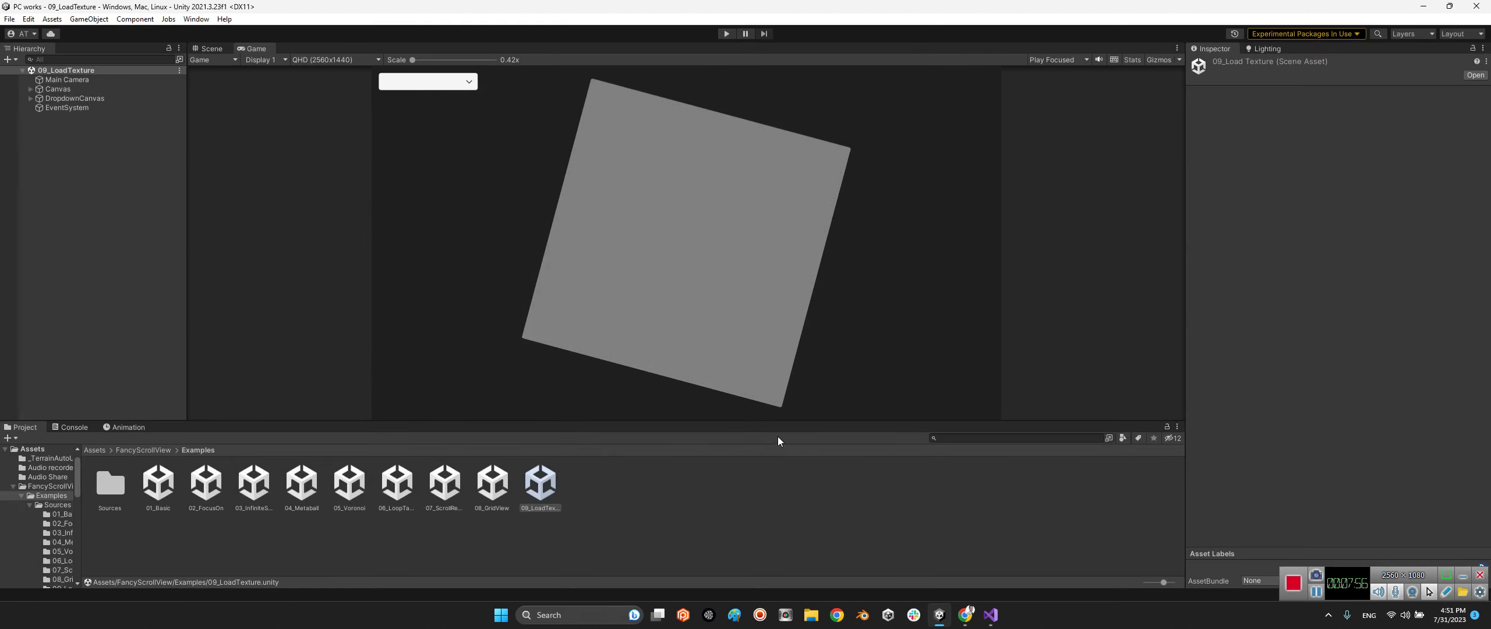